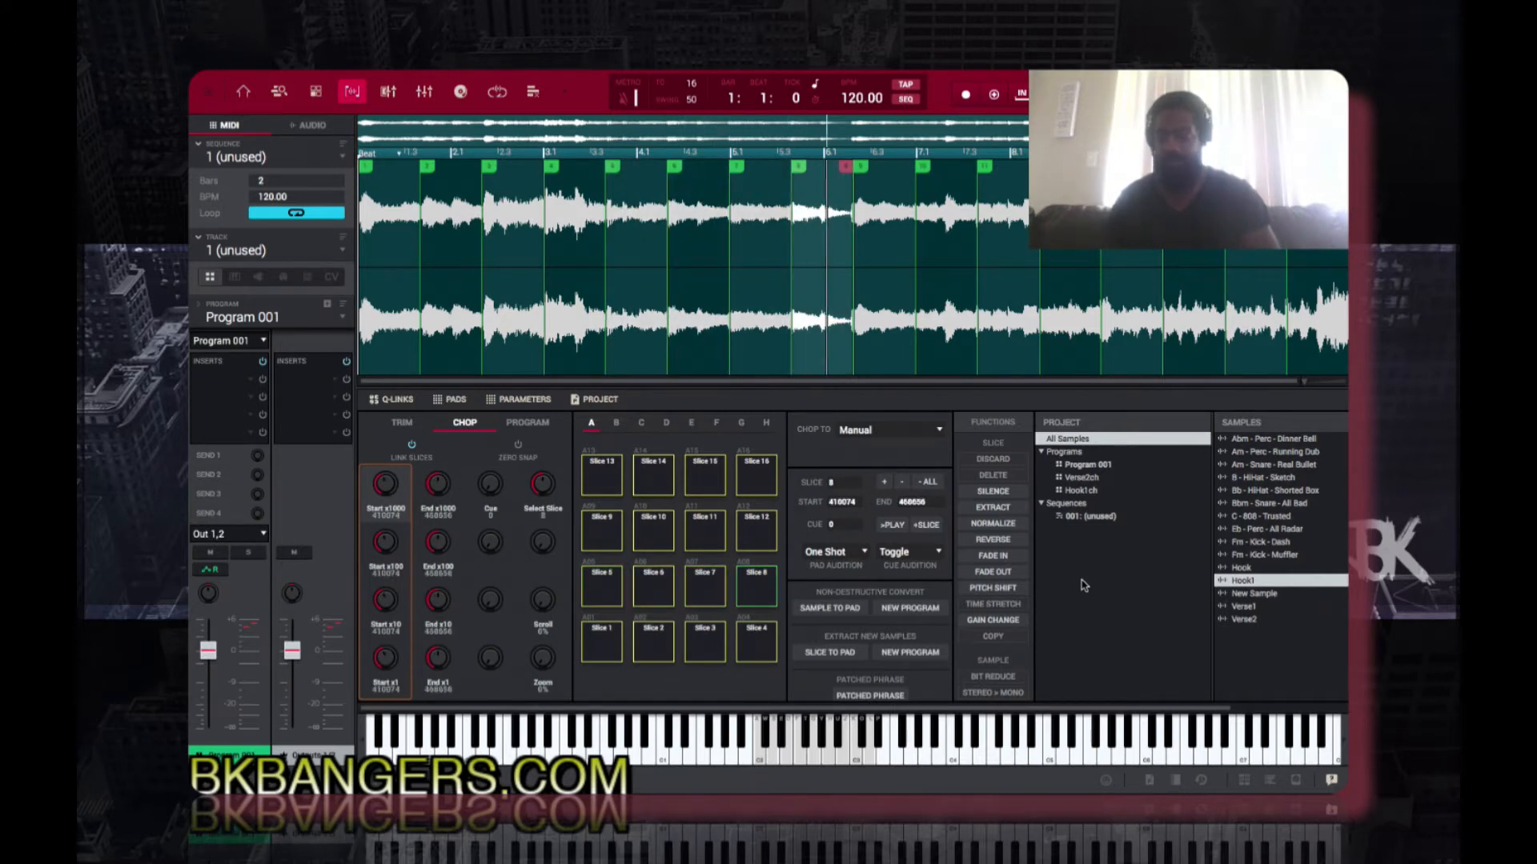
Step: Check the Hook1 slice in Trim mode, return to Chop mode and load the Verse2 sample
left_click(402, 424)
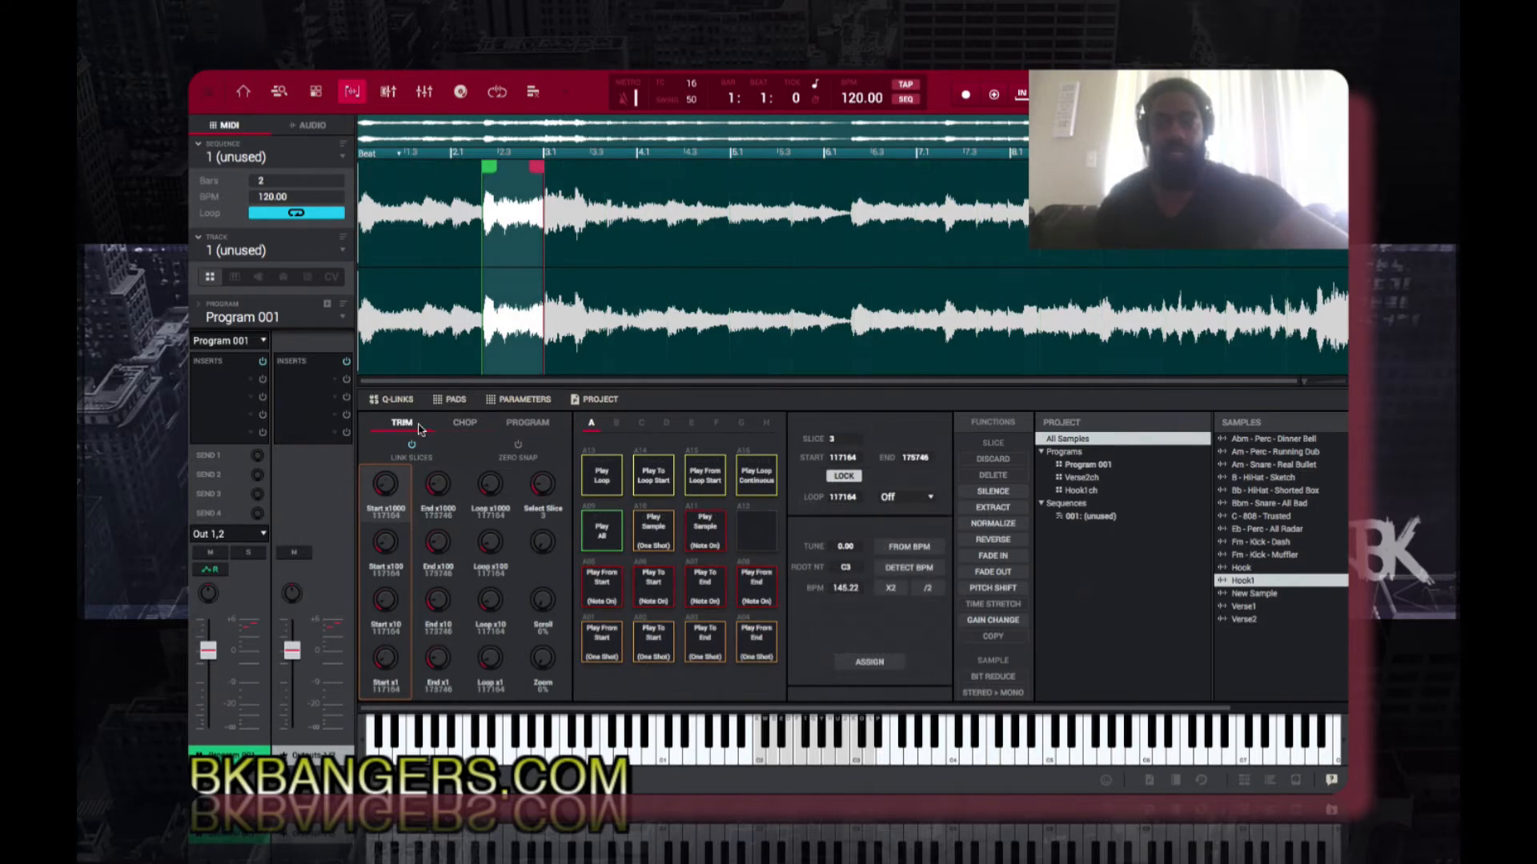
left_click(469, 425)
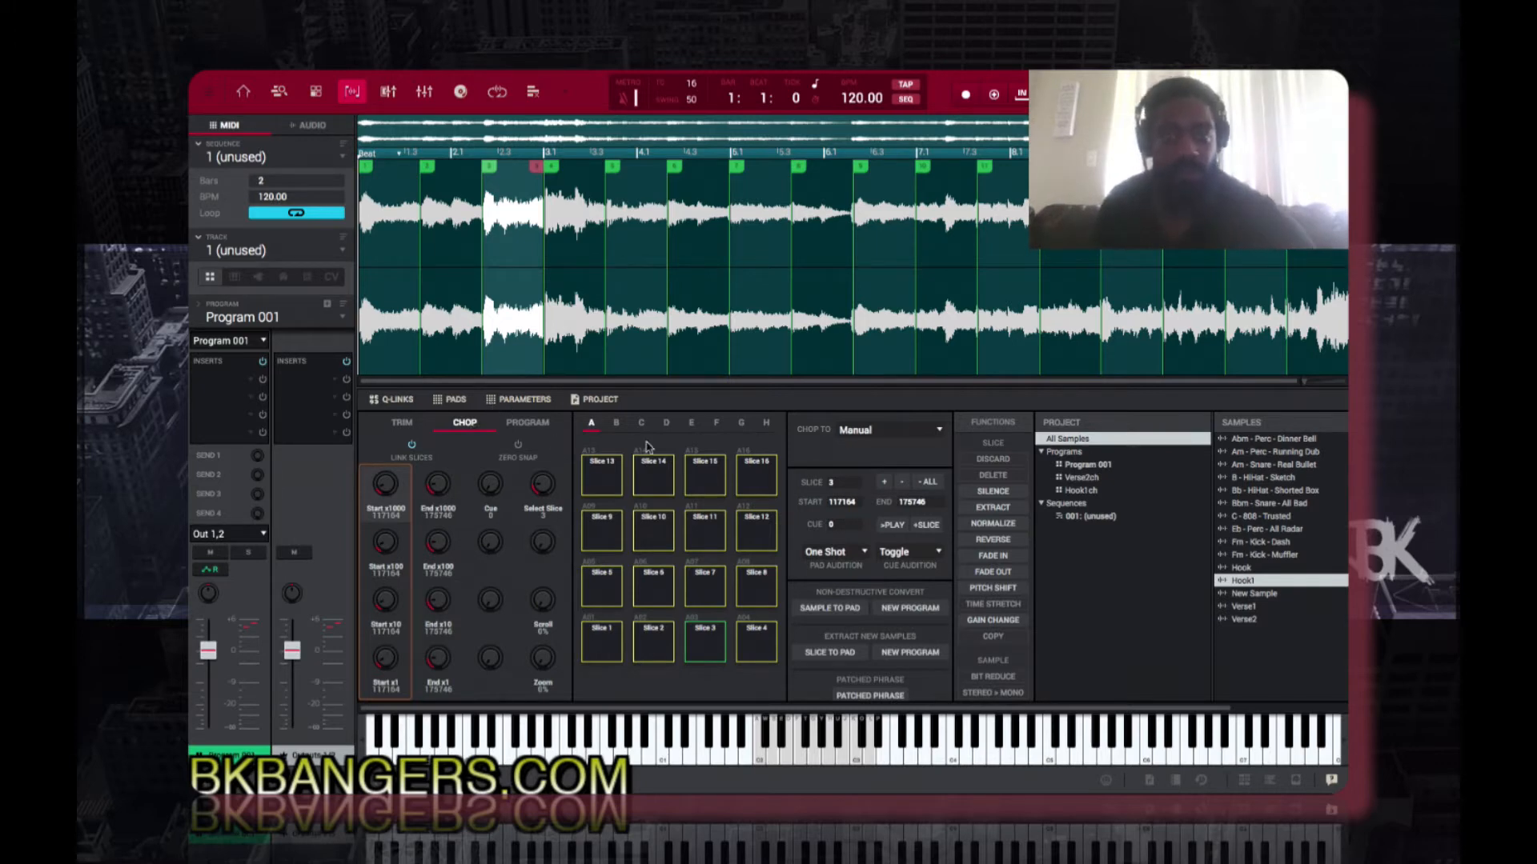
left_click(1247, 606)
left_click(1244, 618)
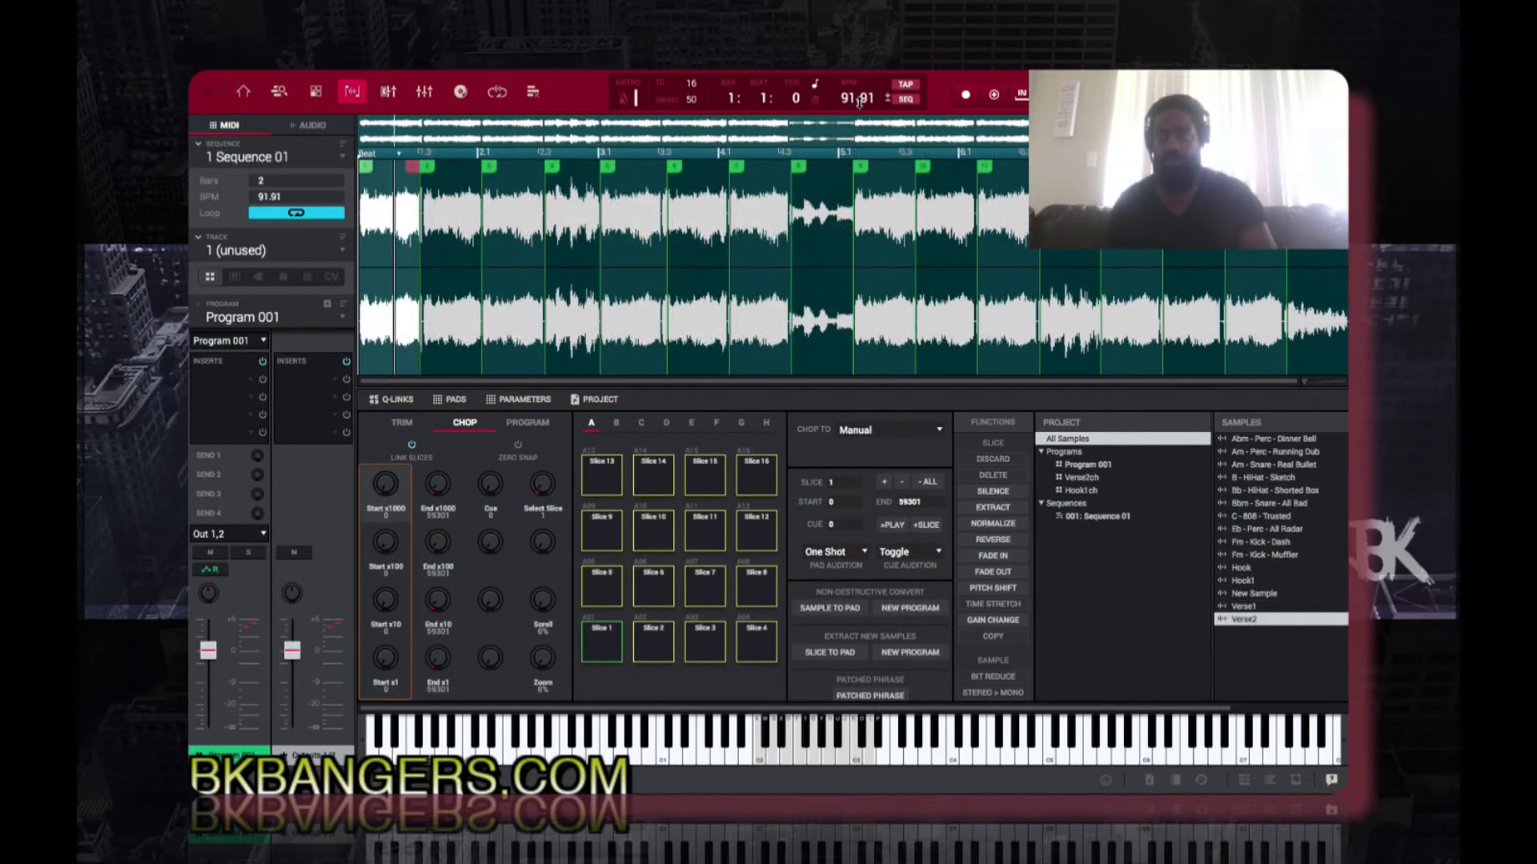
Step: Audition the slices of the Verse2 sample, including slices 1 and 8
key("e")
key("z")
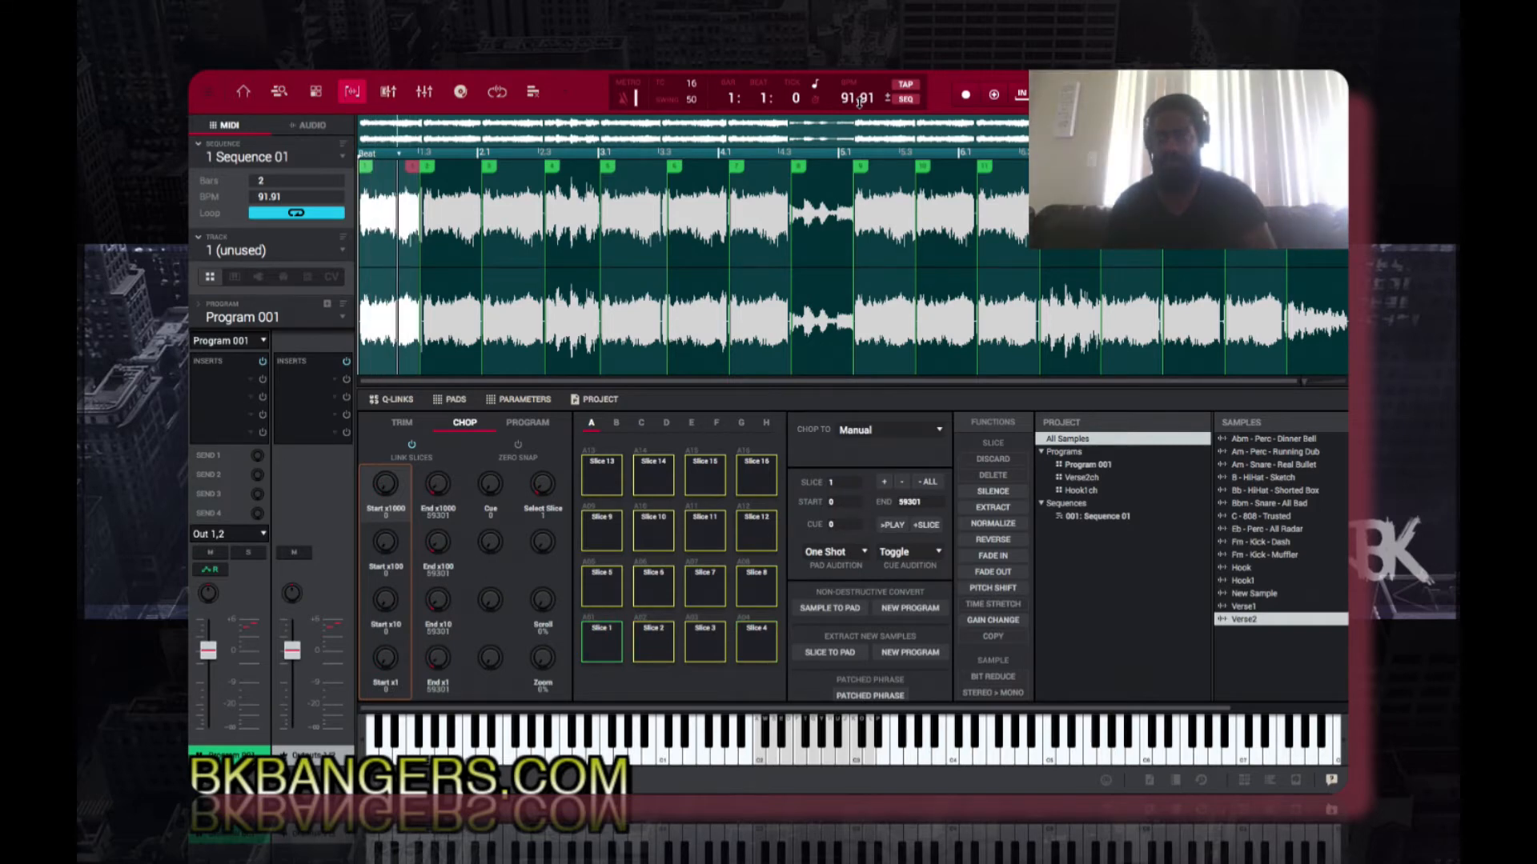
key("a")
key("g")
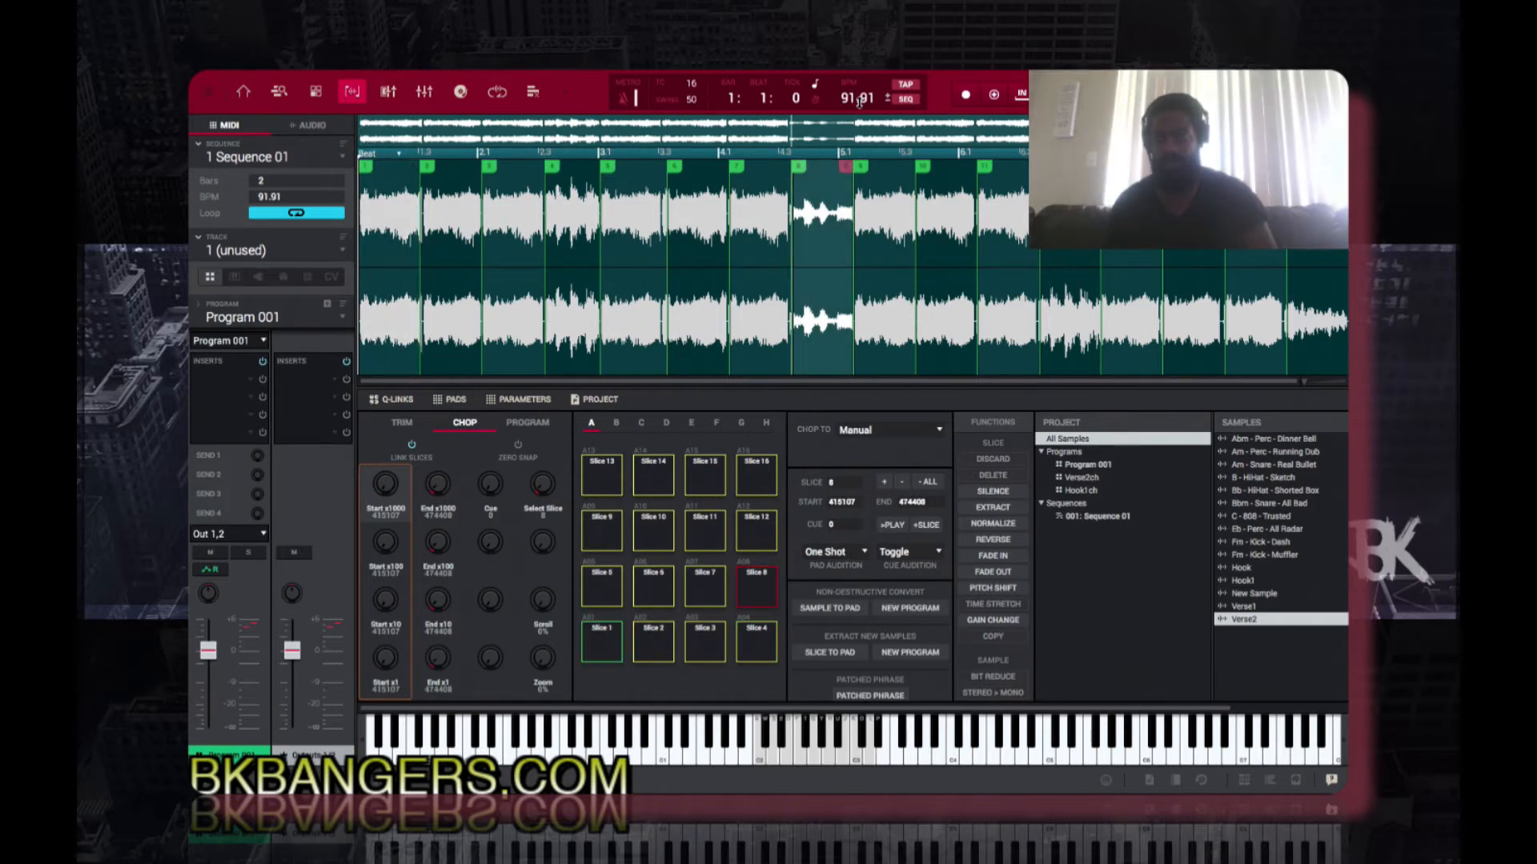
Step: Move the cue point of Verse2's slice 1 to where the sound begins, at about 2811, and audition the slice repeatedly
left_click_drag(392, 168, 394, 168)
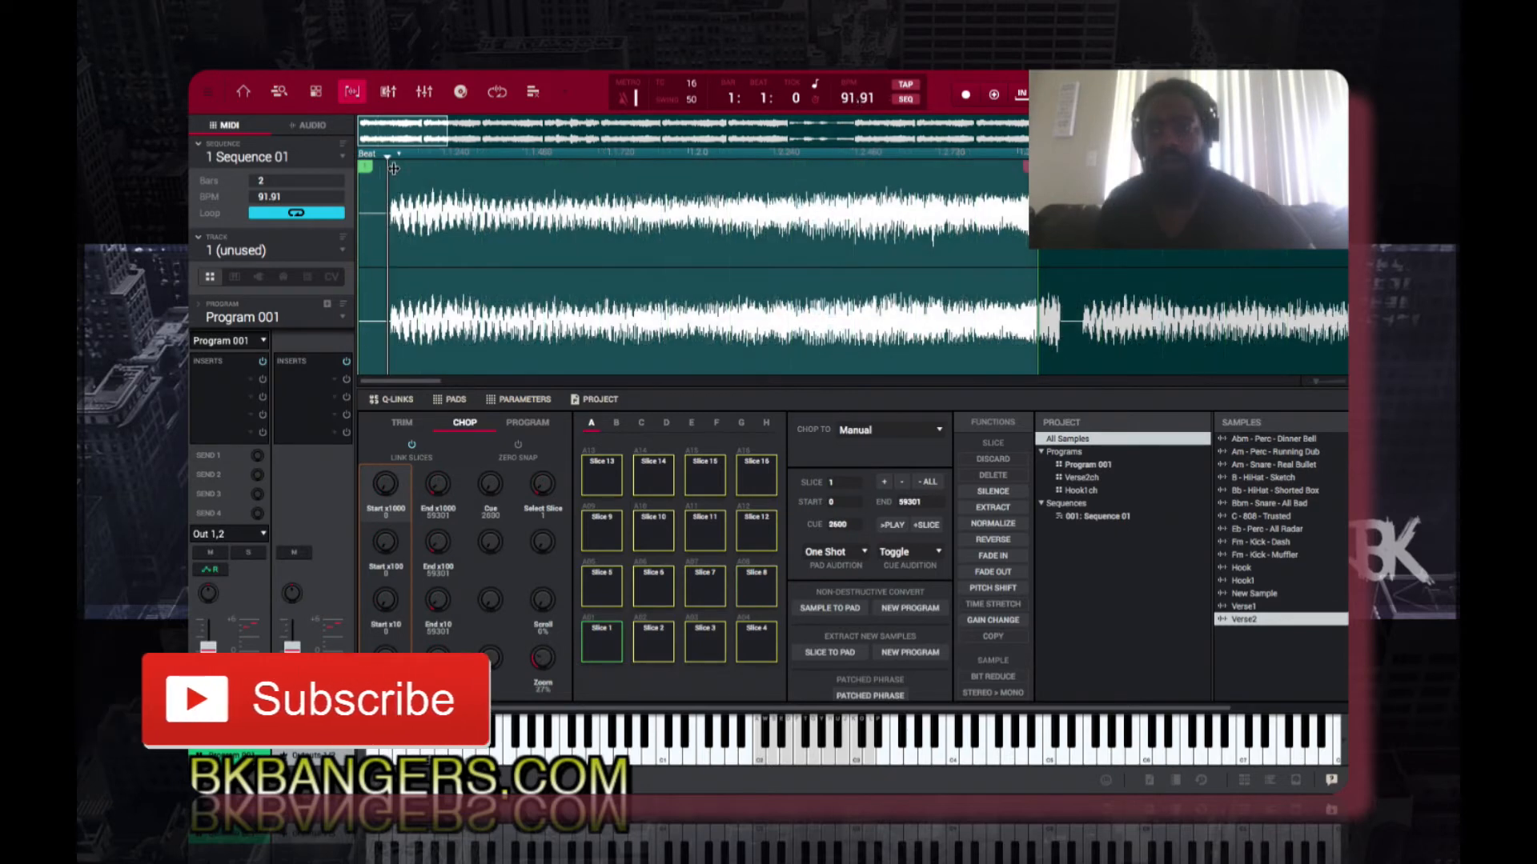
key("a")
key("a")
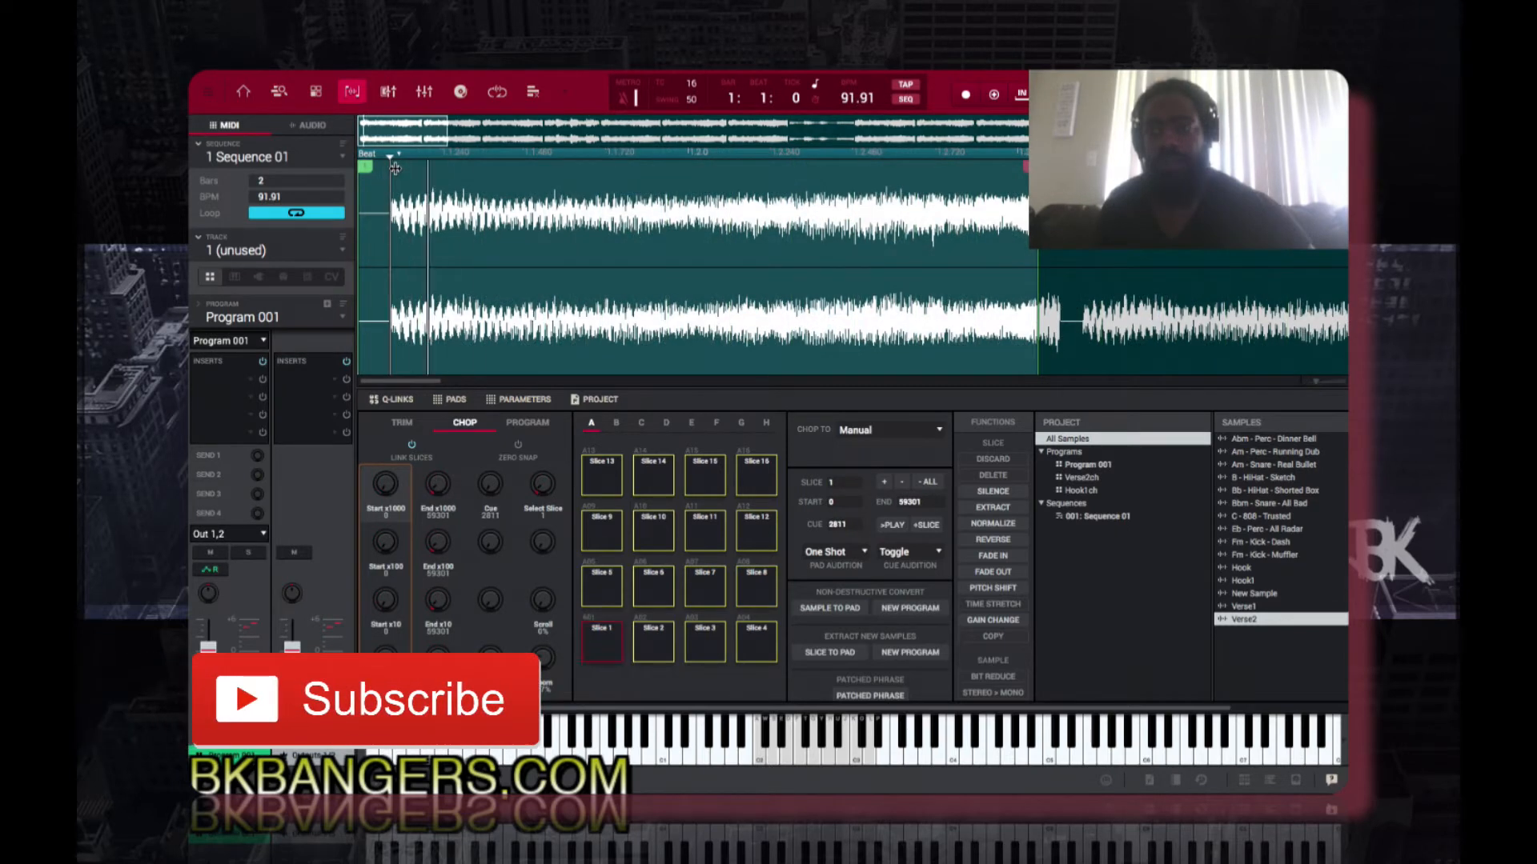
key("a")
key("a")
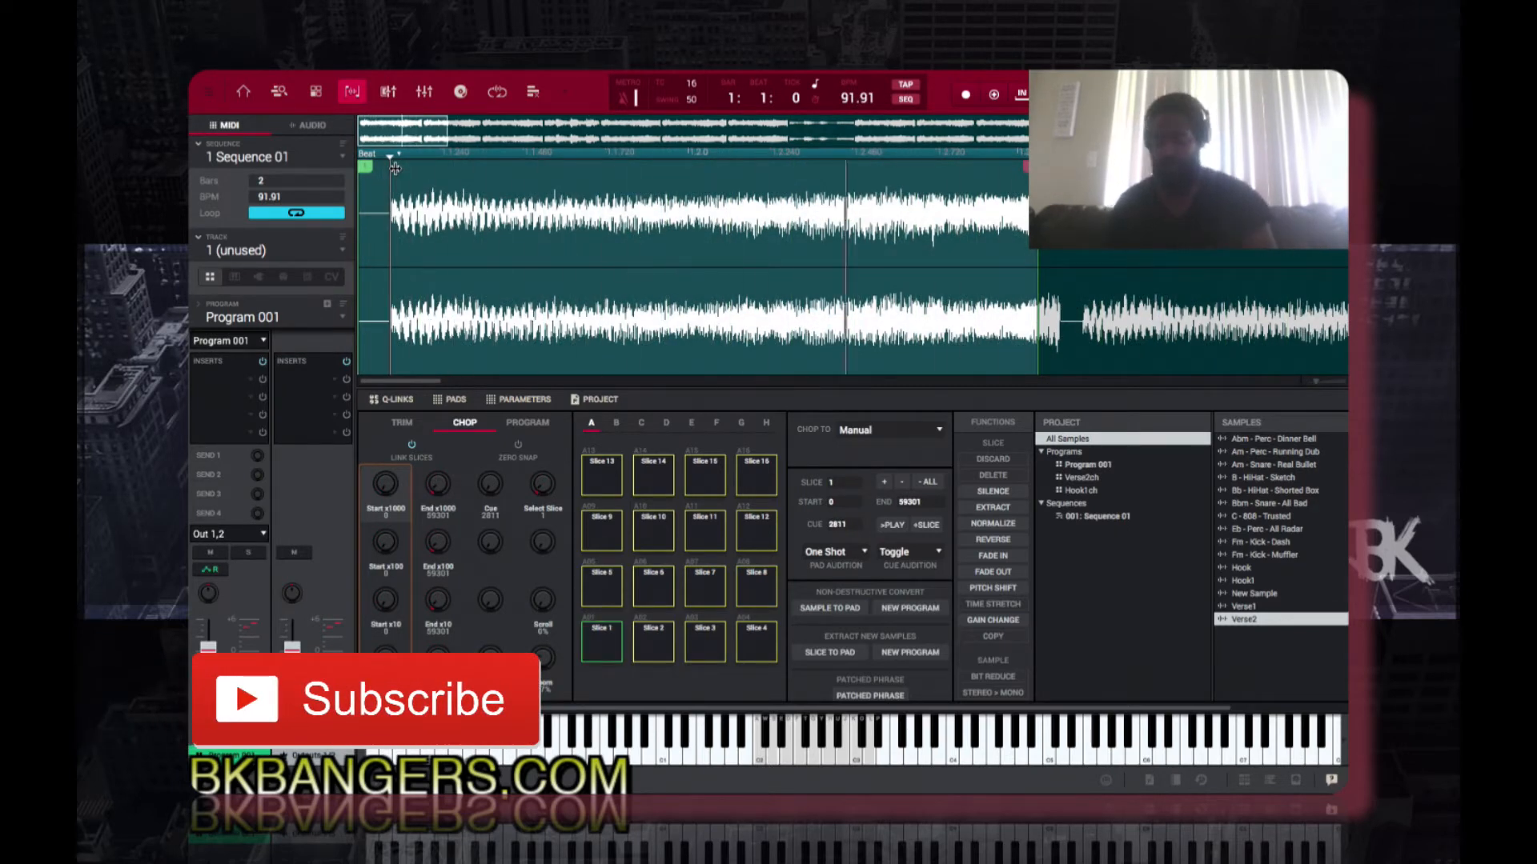
key("a")
key("a")
key("a")
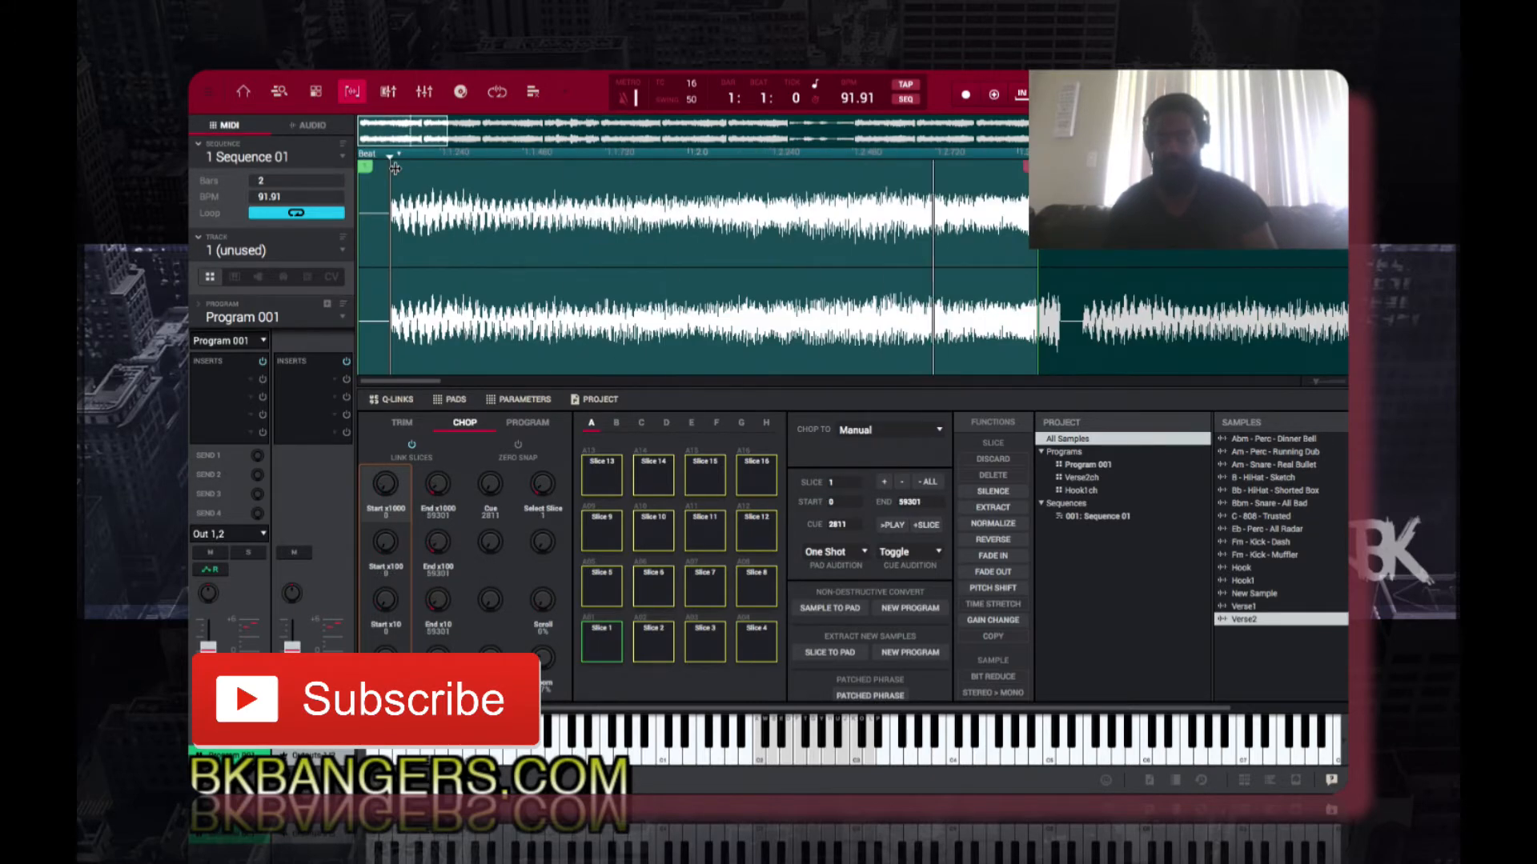
key("a")
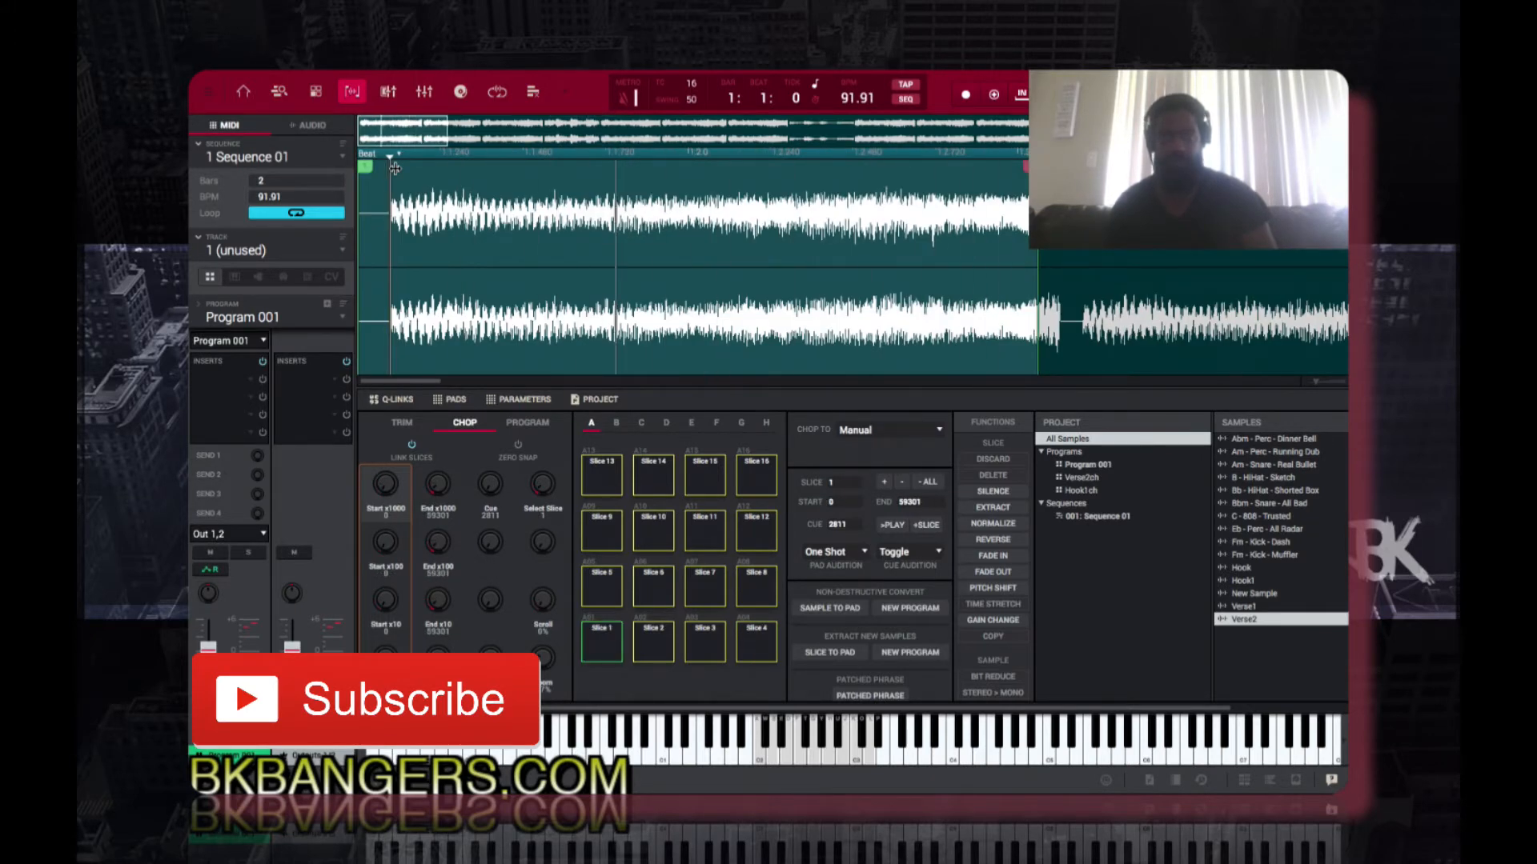
key("k")
key("a")
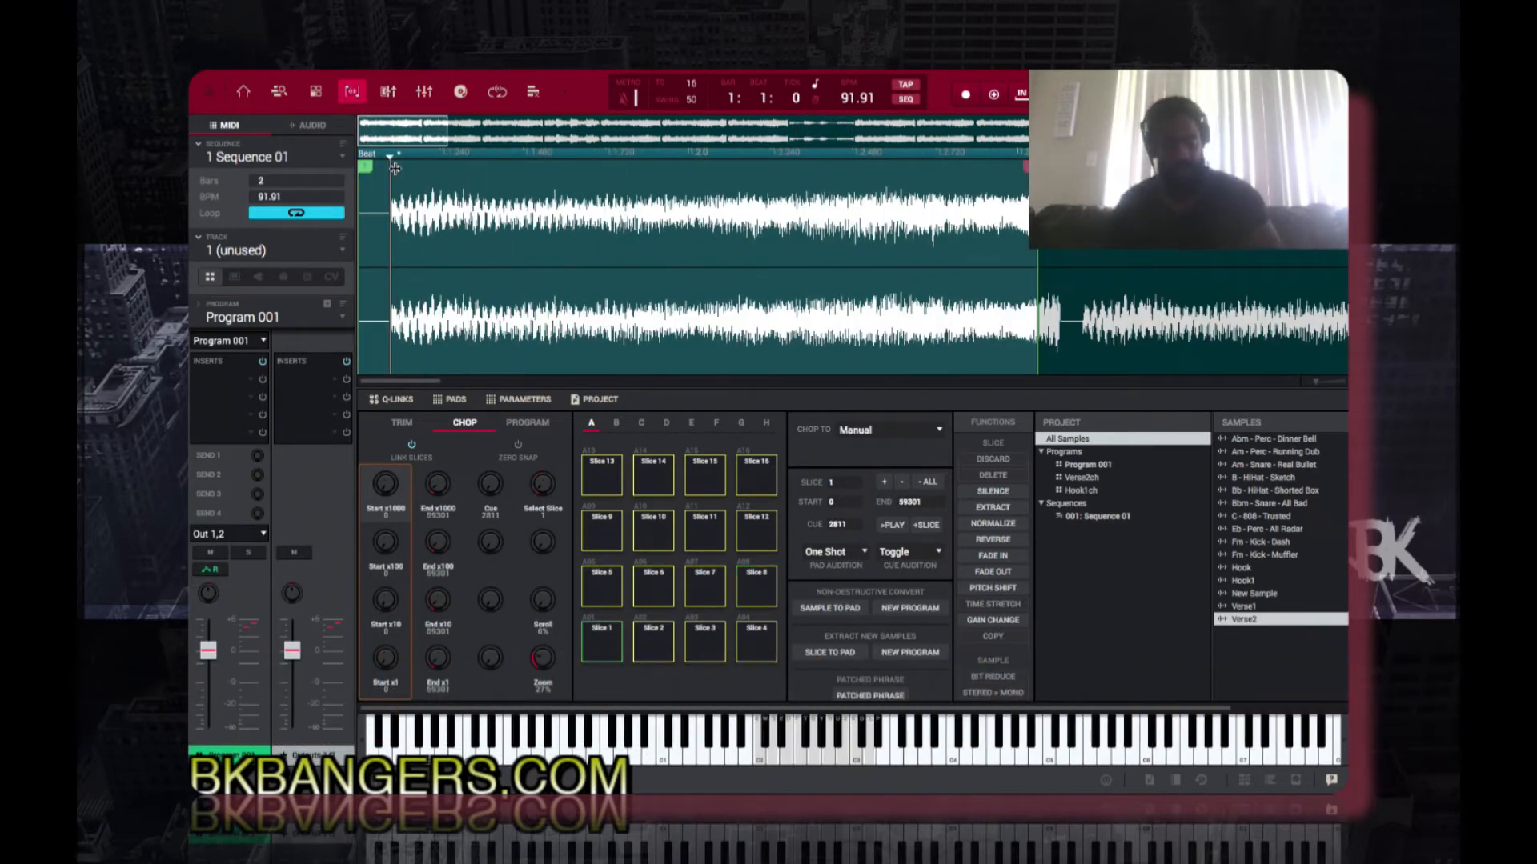
key("Escape")
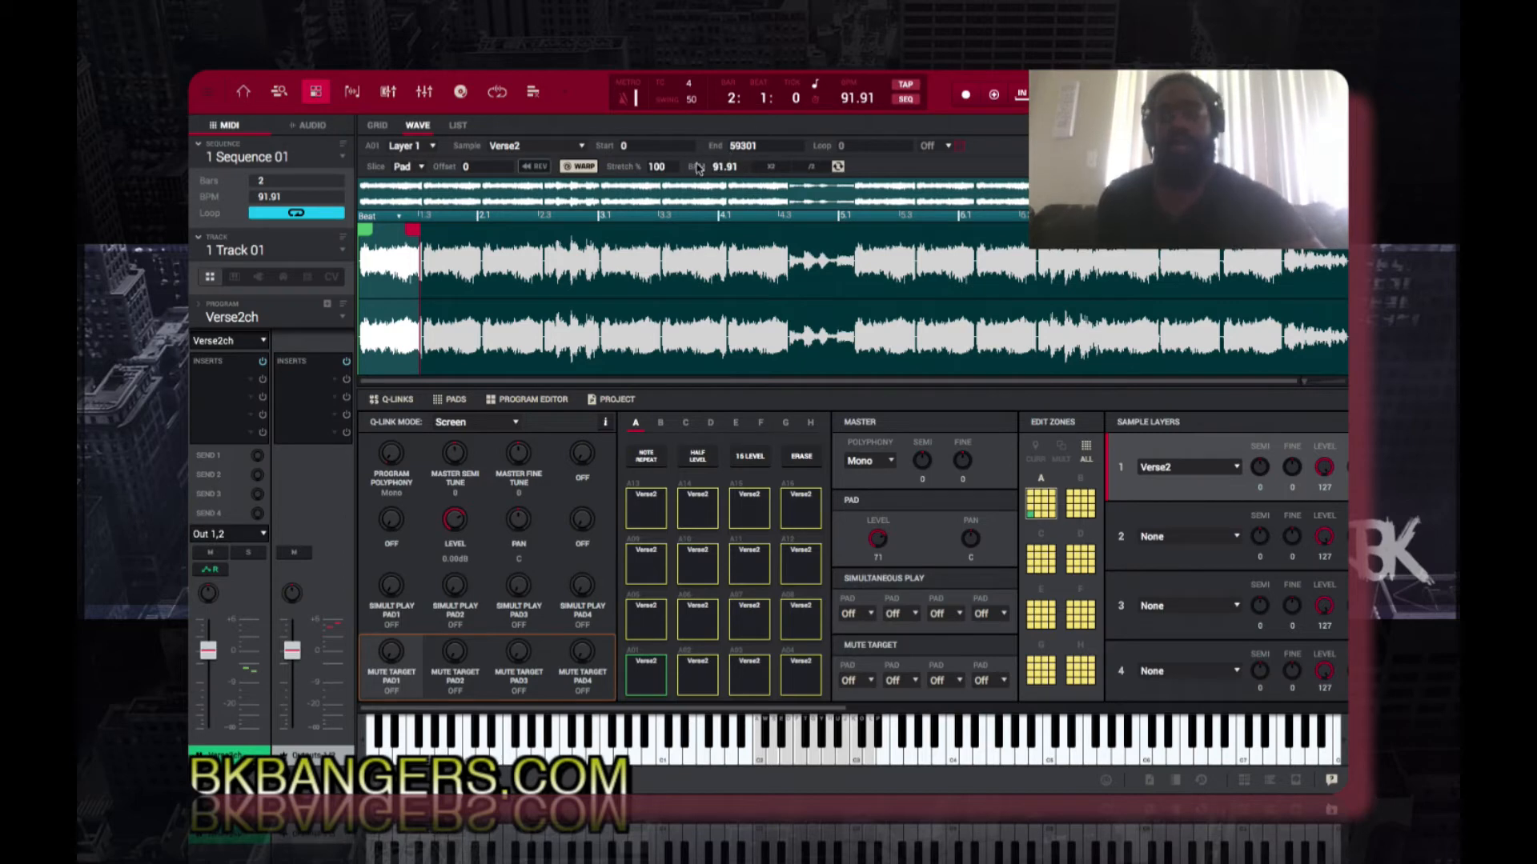
Step: Show the note grid in the main view and switch Track 01's program to Program 001
left_click(378, 125)
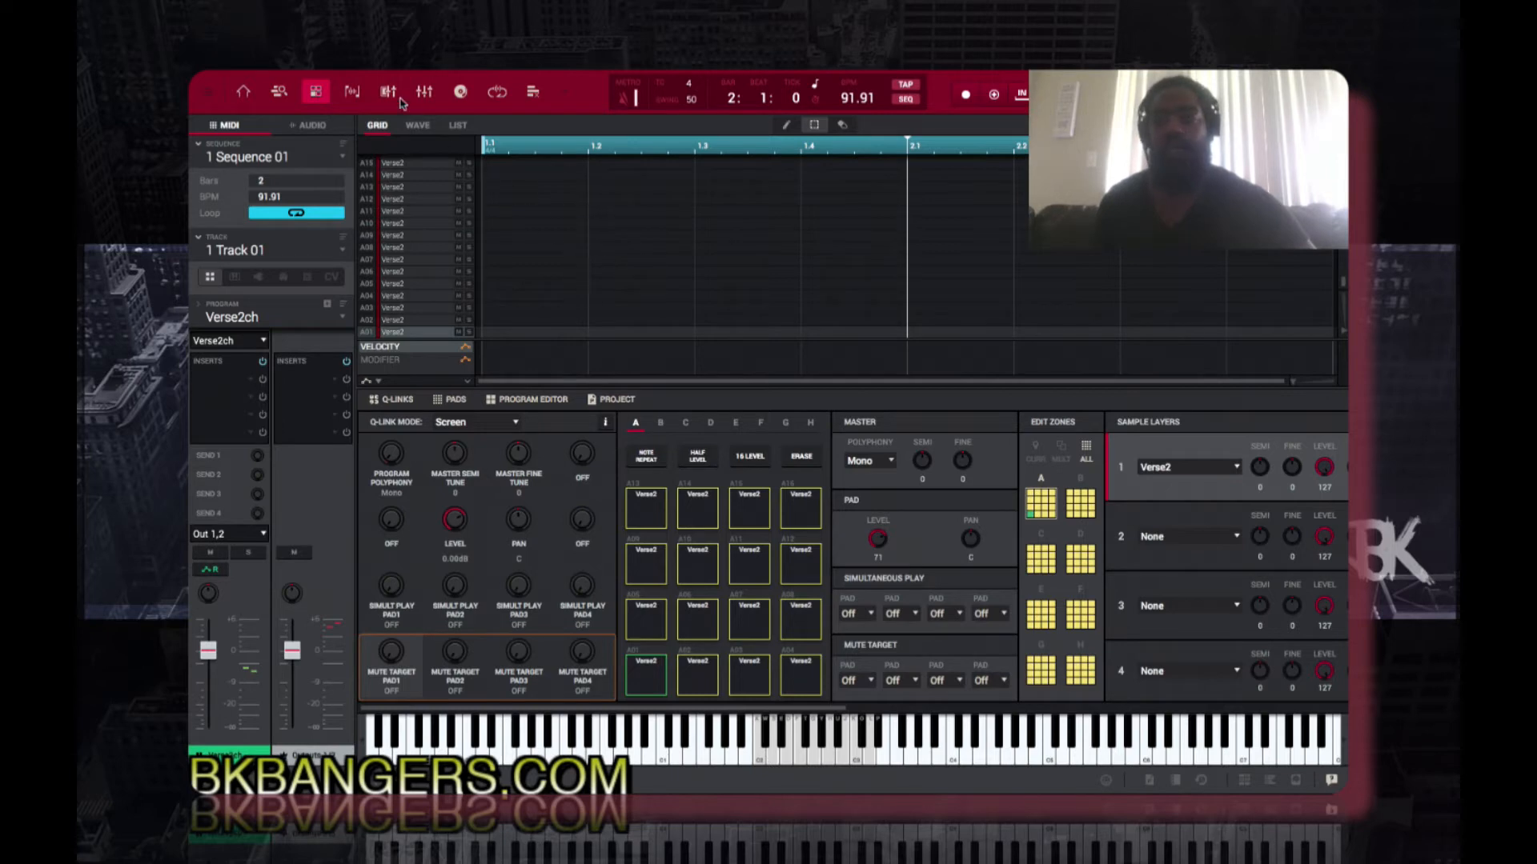
left_click(244, 93)
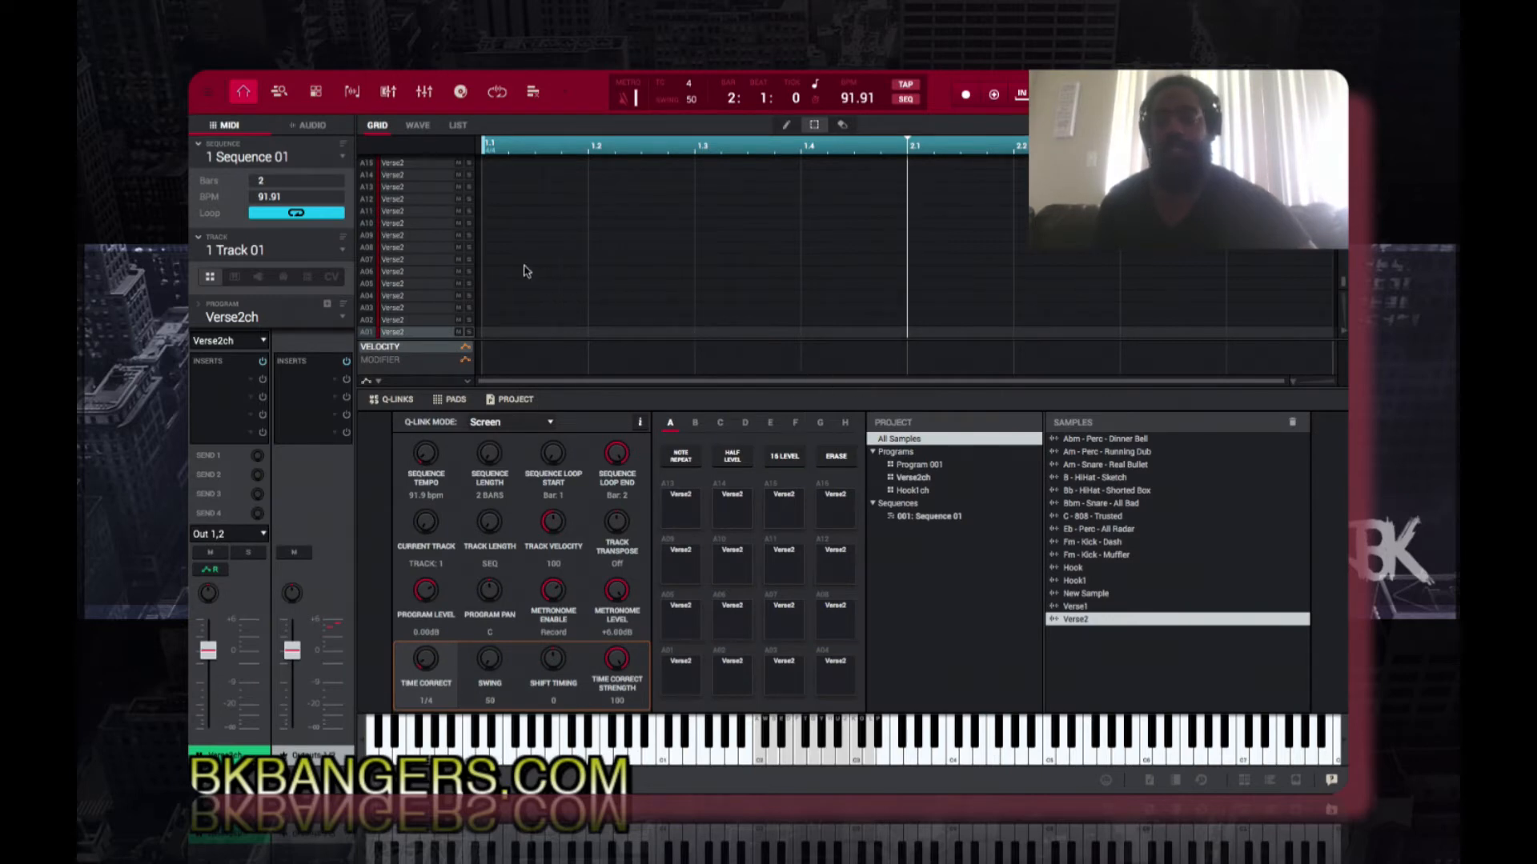
left_click(343, 317)
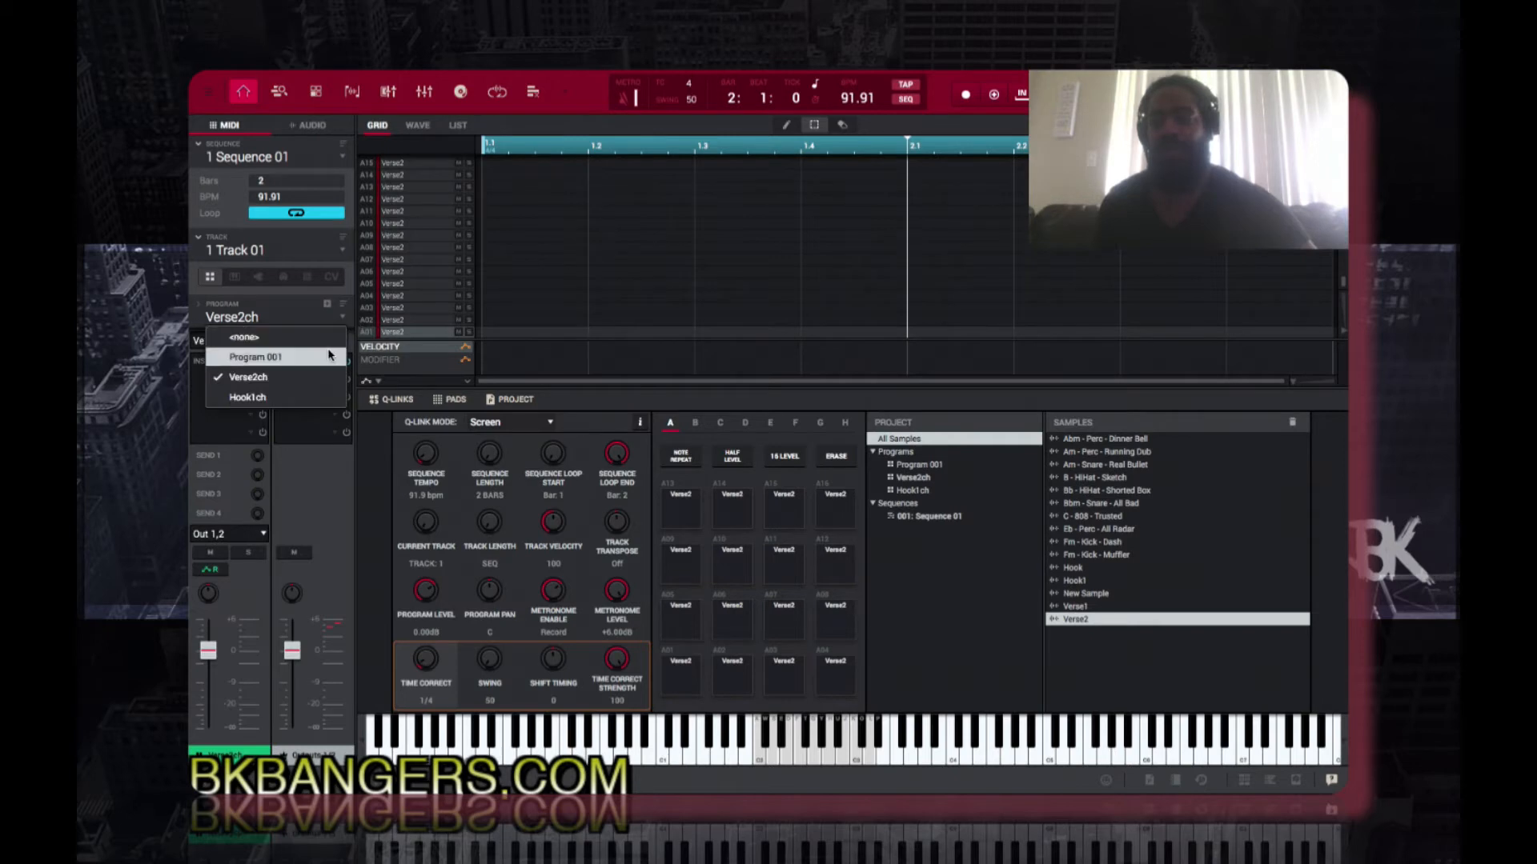
left_click(327, 353)
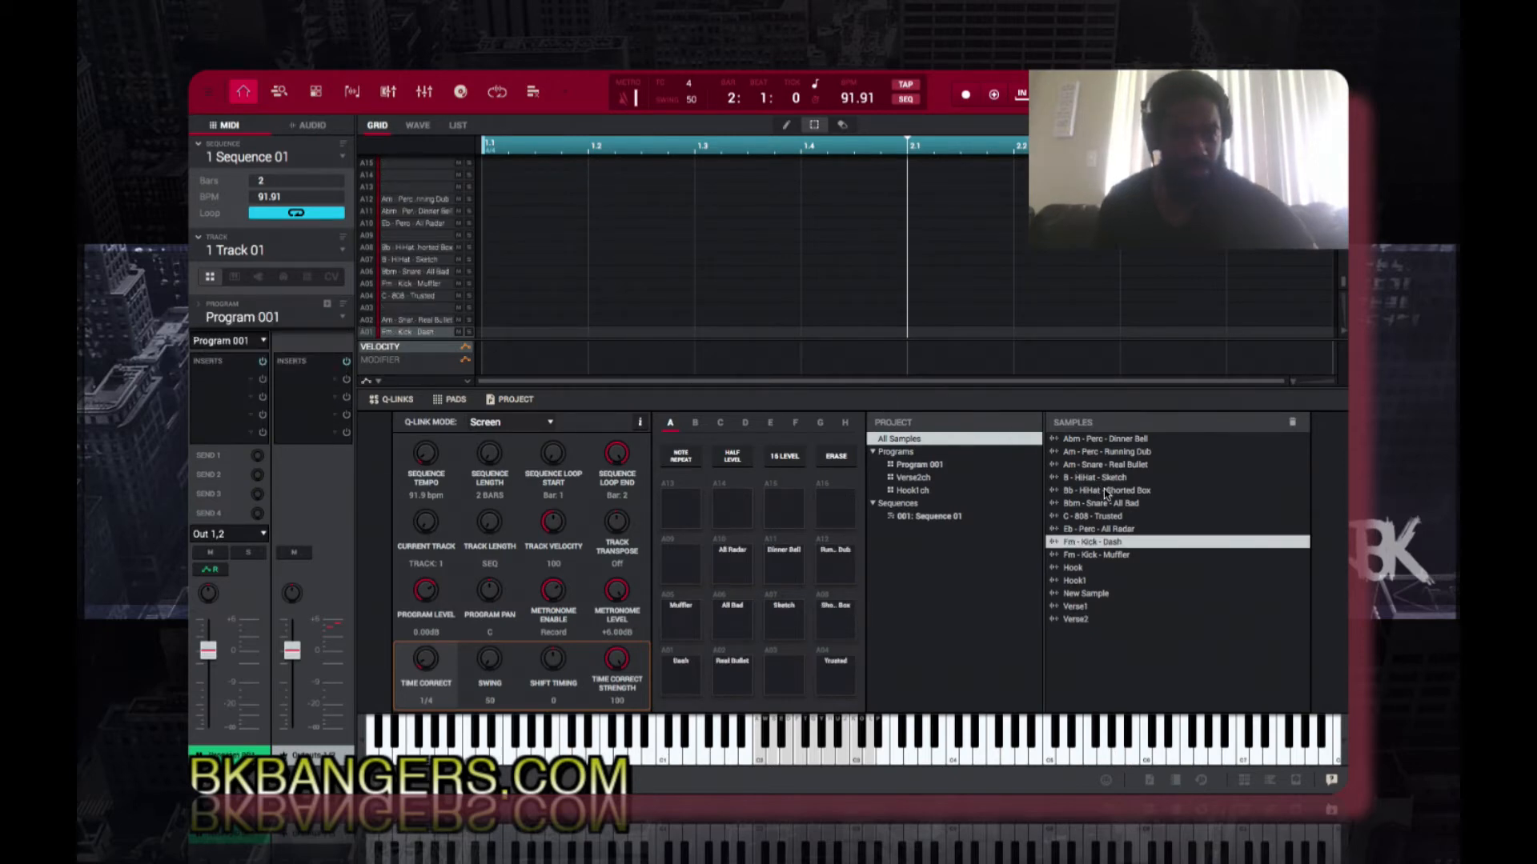
Step: Open the Hook sample for editing and adjust the zoom of its waveform
double_click(1095, 569)
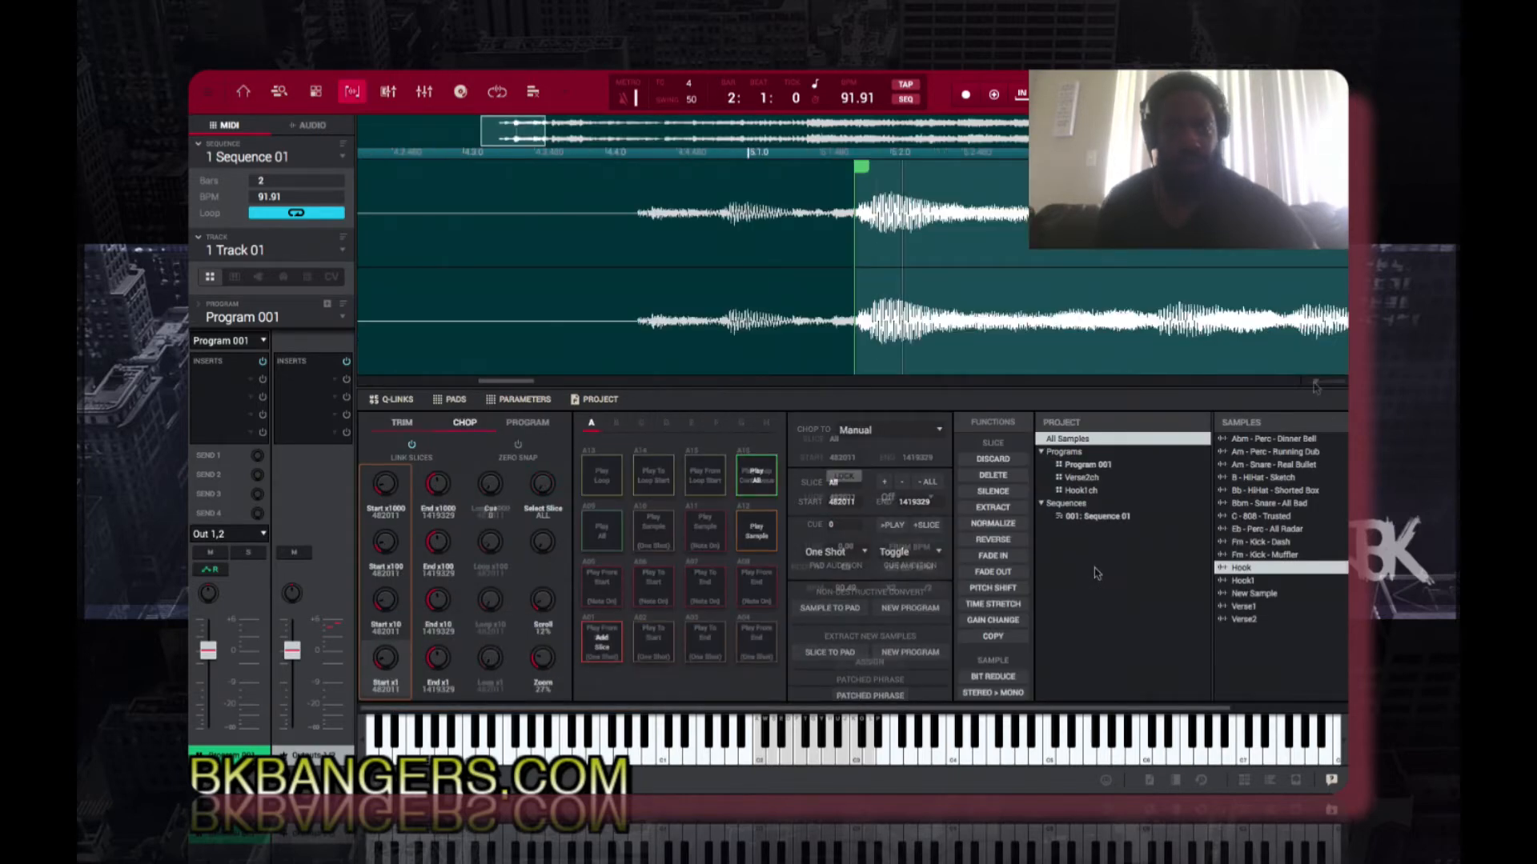
left_click_drag(1314, 383, 1306, 384)
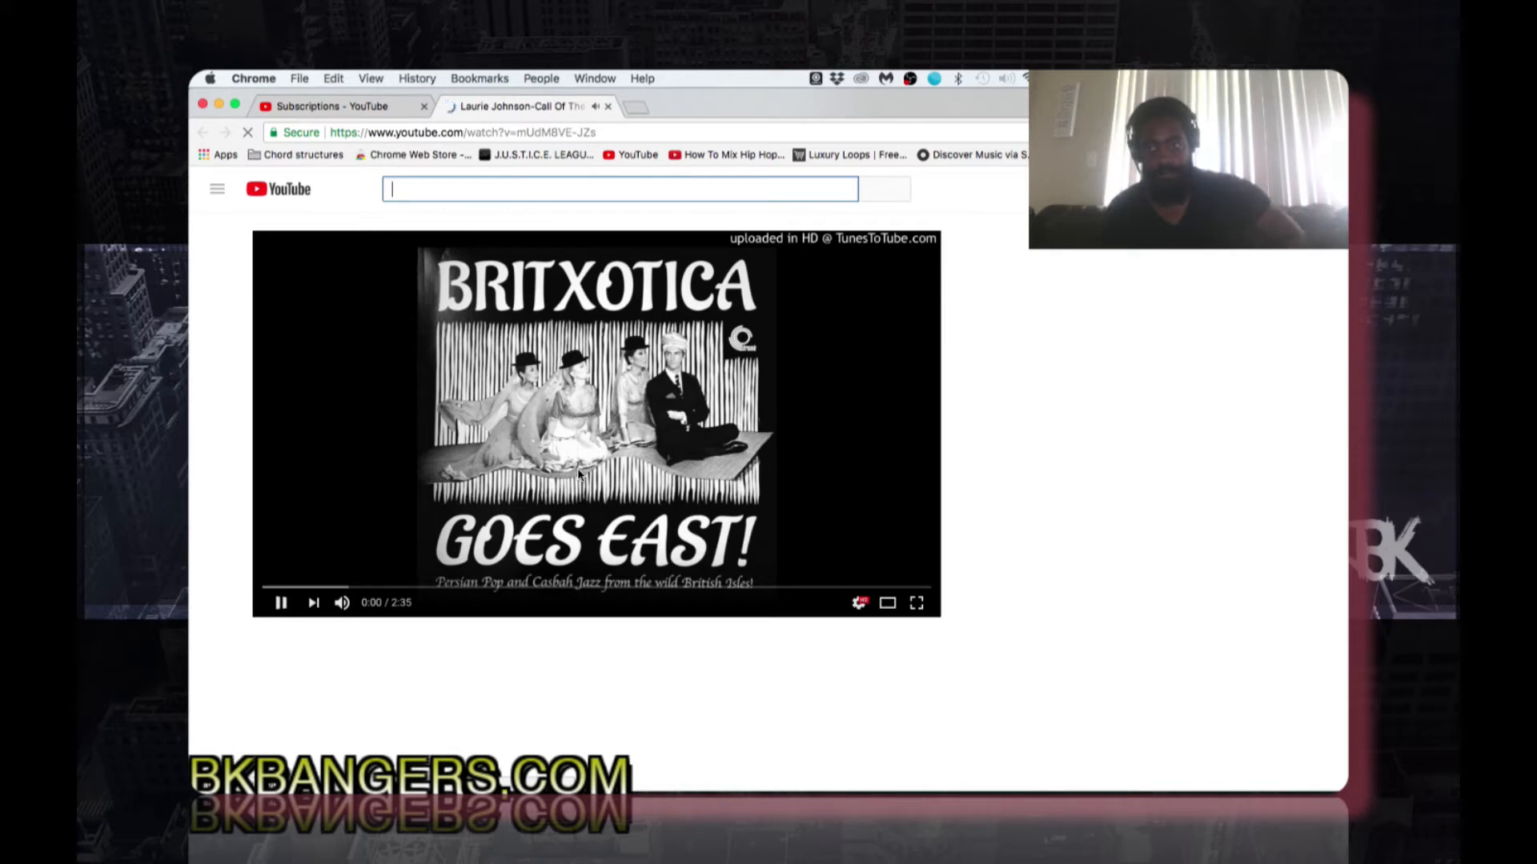
Step: Switch to the browser and restart the Laurie Johnson video on YouTube from the beginning
type("0")
left_click(578, 474)
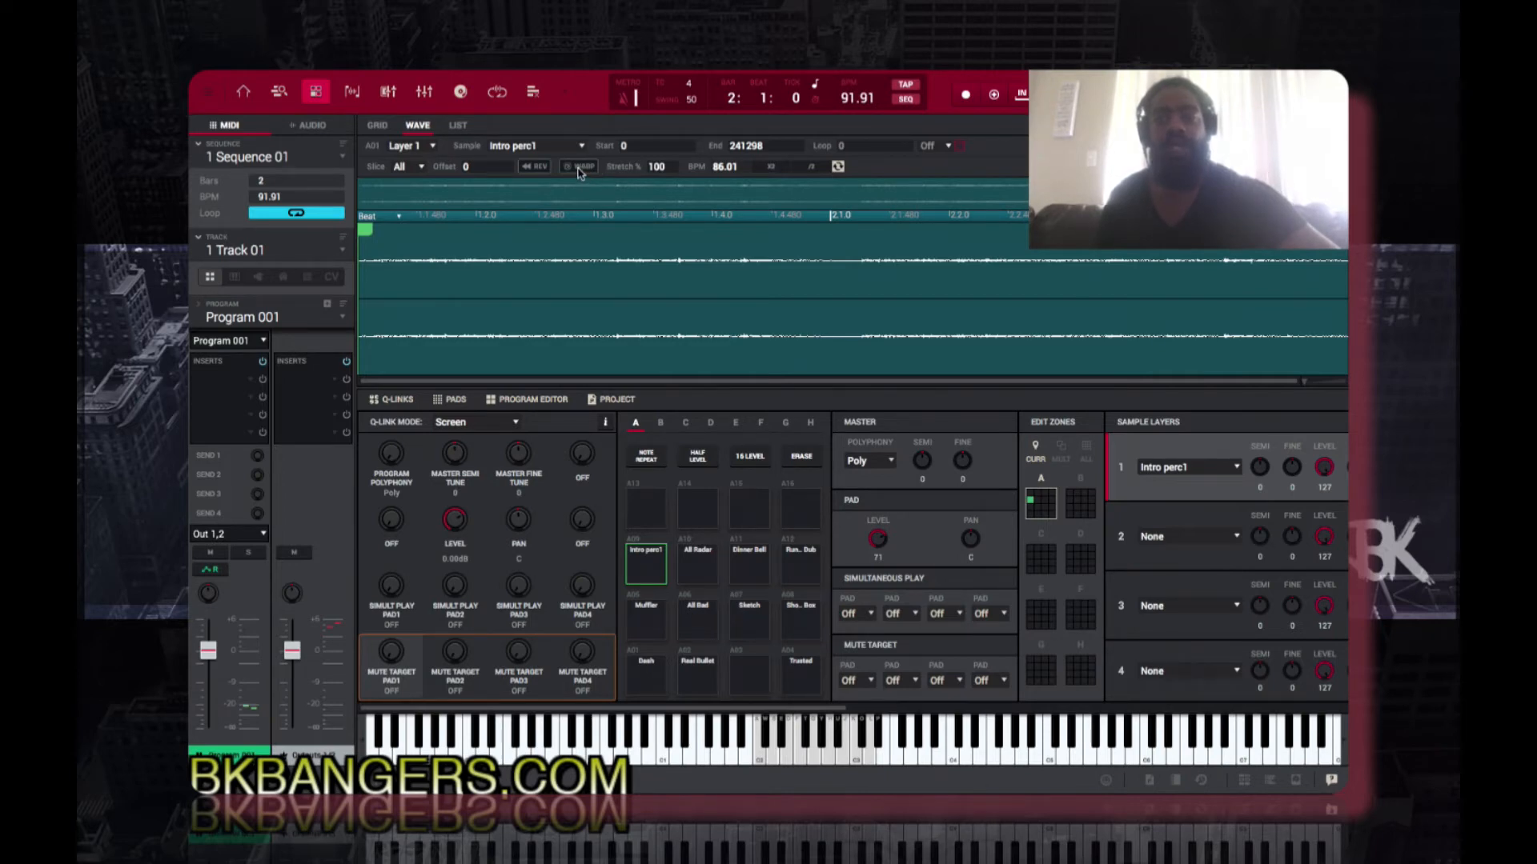
Step: Compare the Intro perc1 sample without and with Warp, leave Warp enabled and return to the note grid
left_click(578, 167)
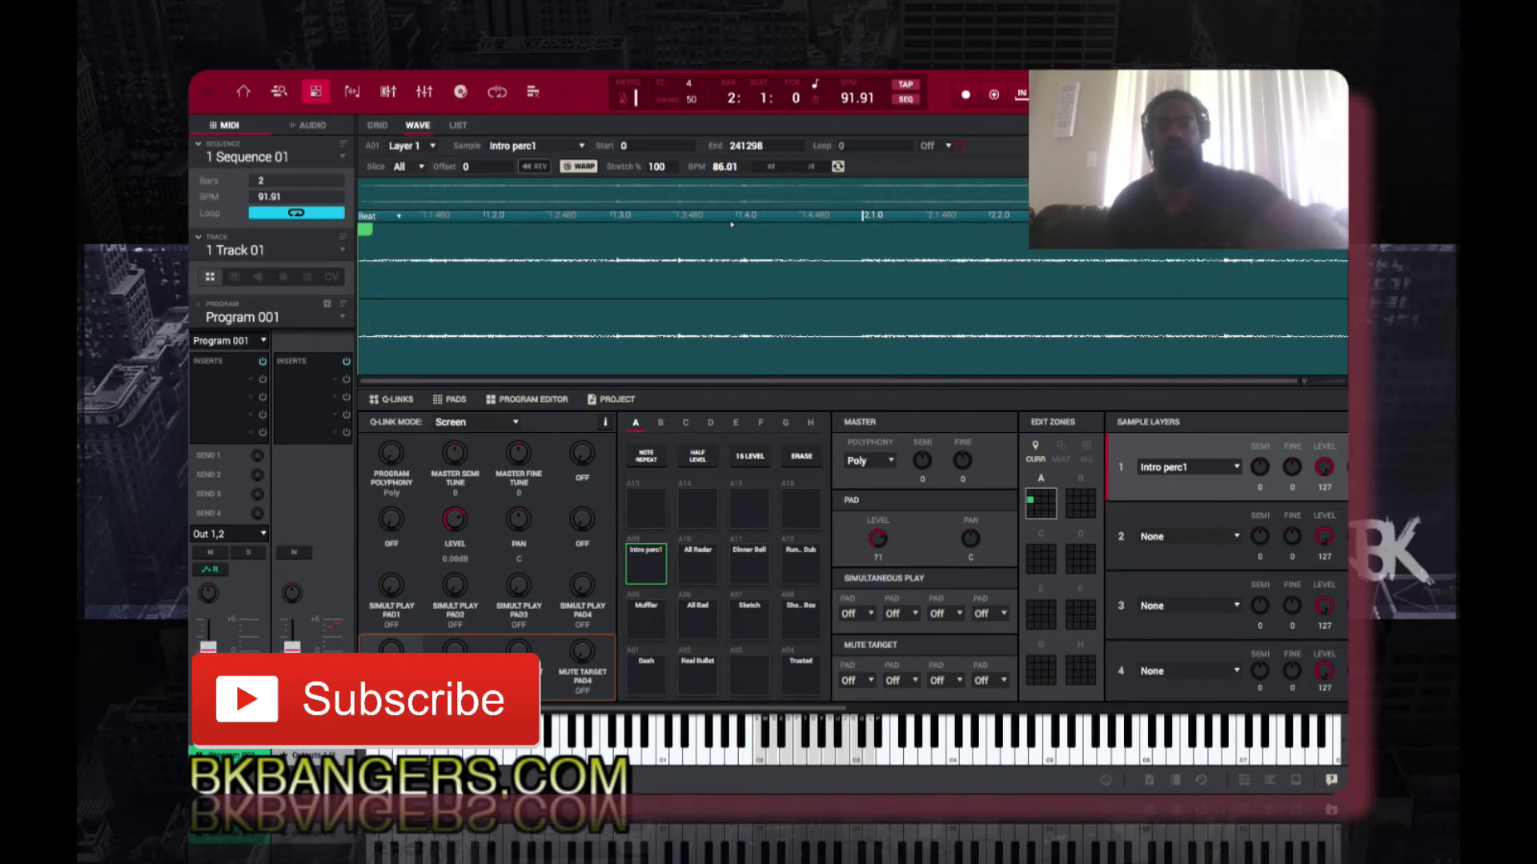
left_click(575, 167)
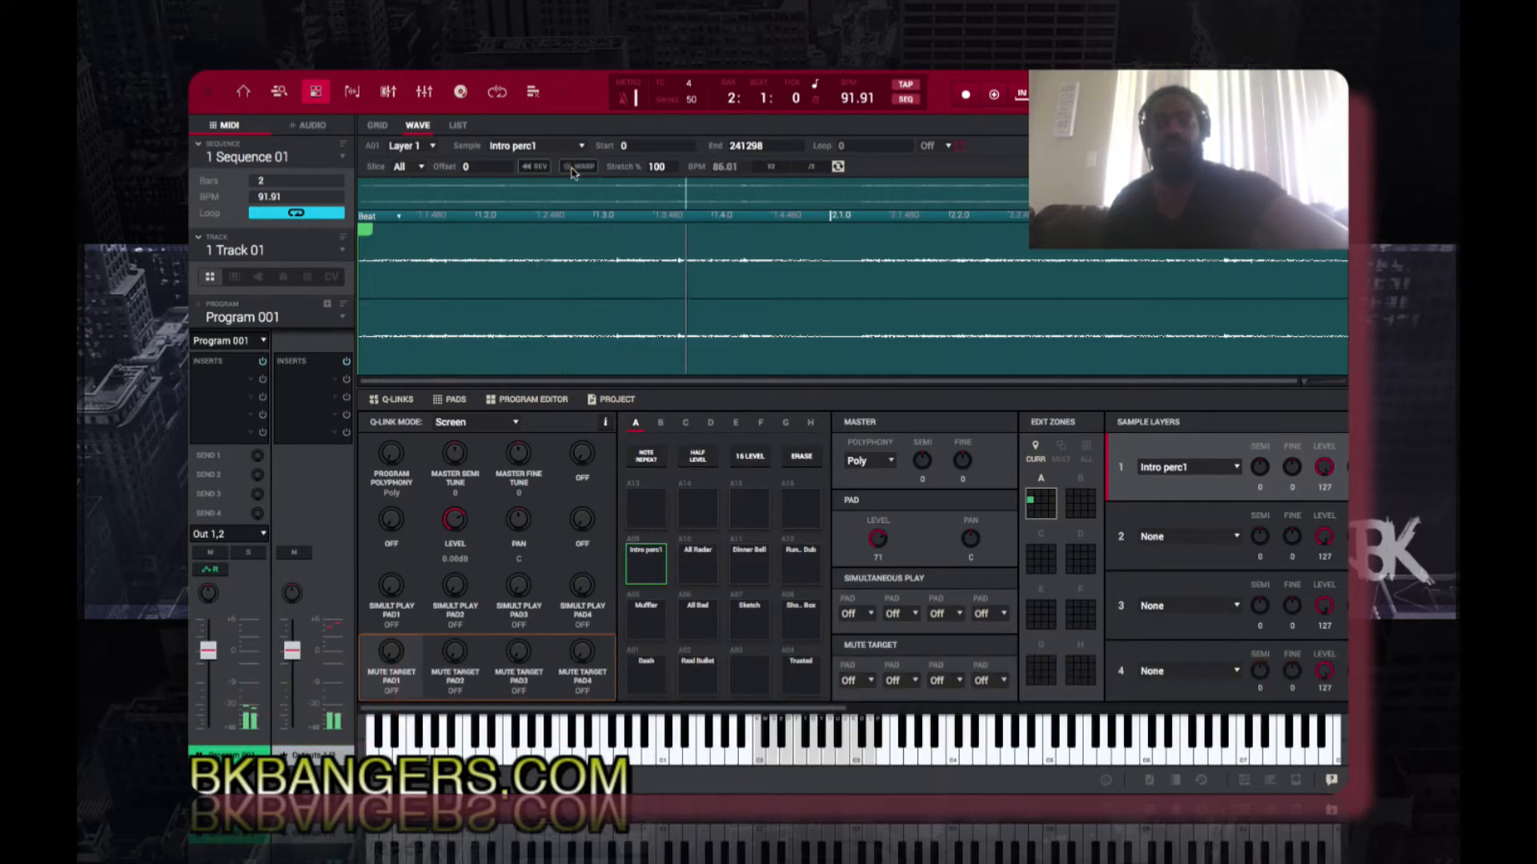
left_click(573, 169)
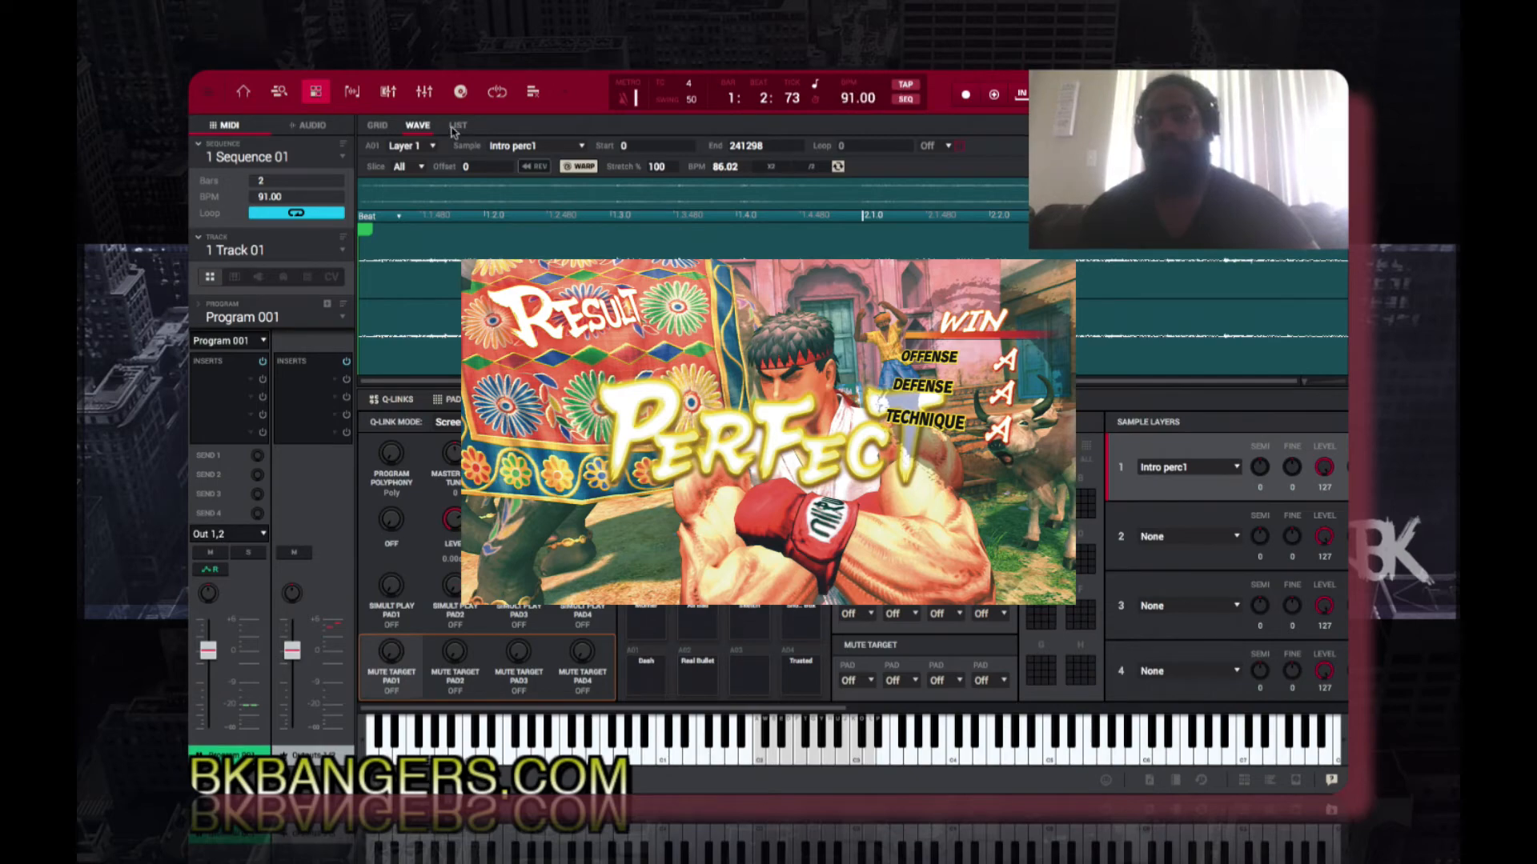
left_click(381, 128)
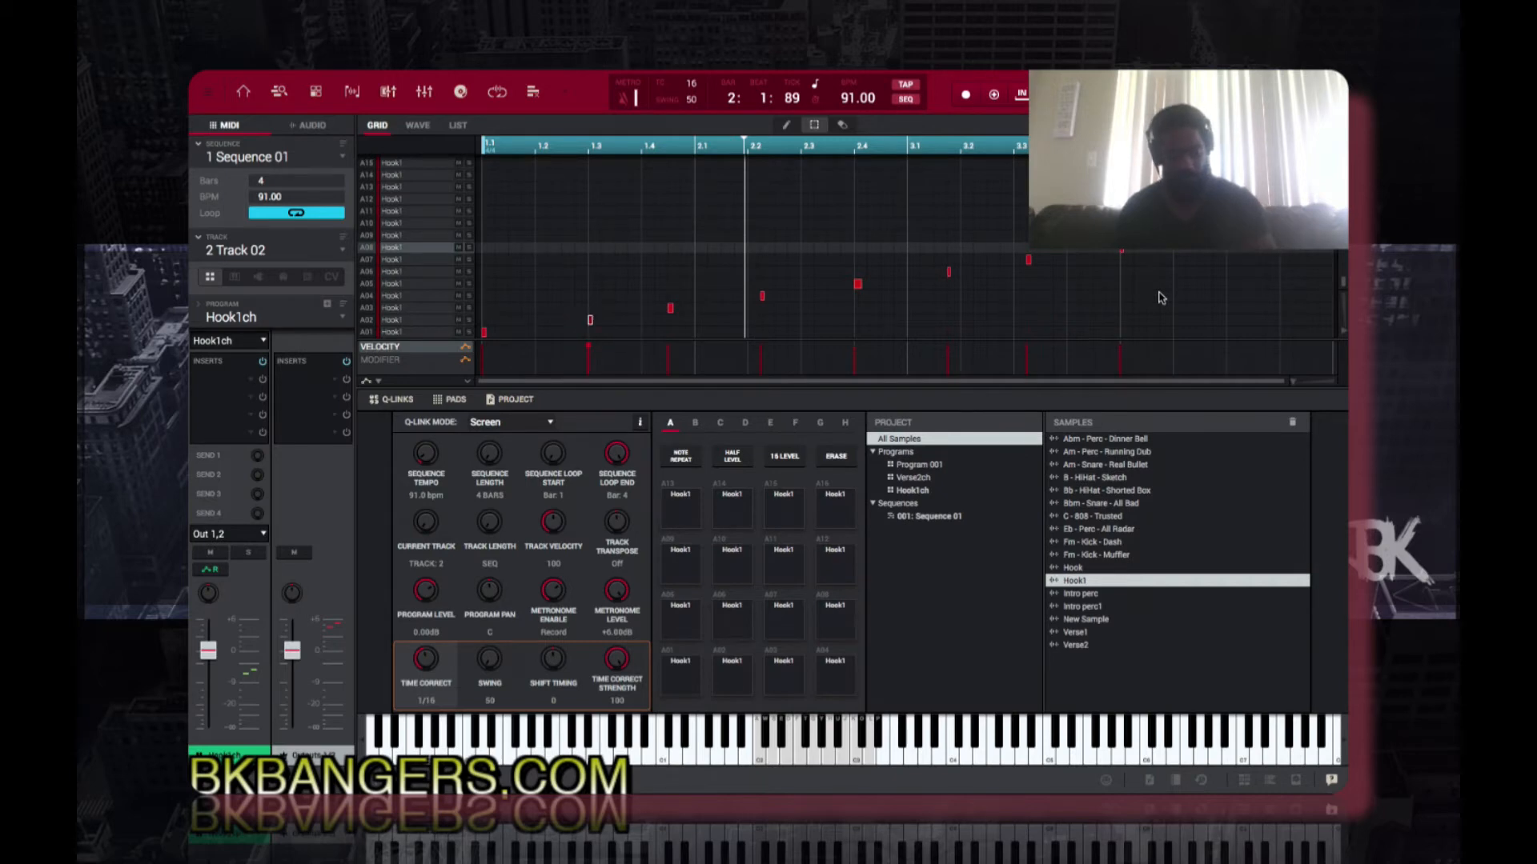
Step: Play back the Hook1ch pattern and assign Verse2ch as the program of Track 03
key("space")
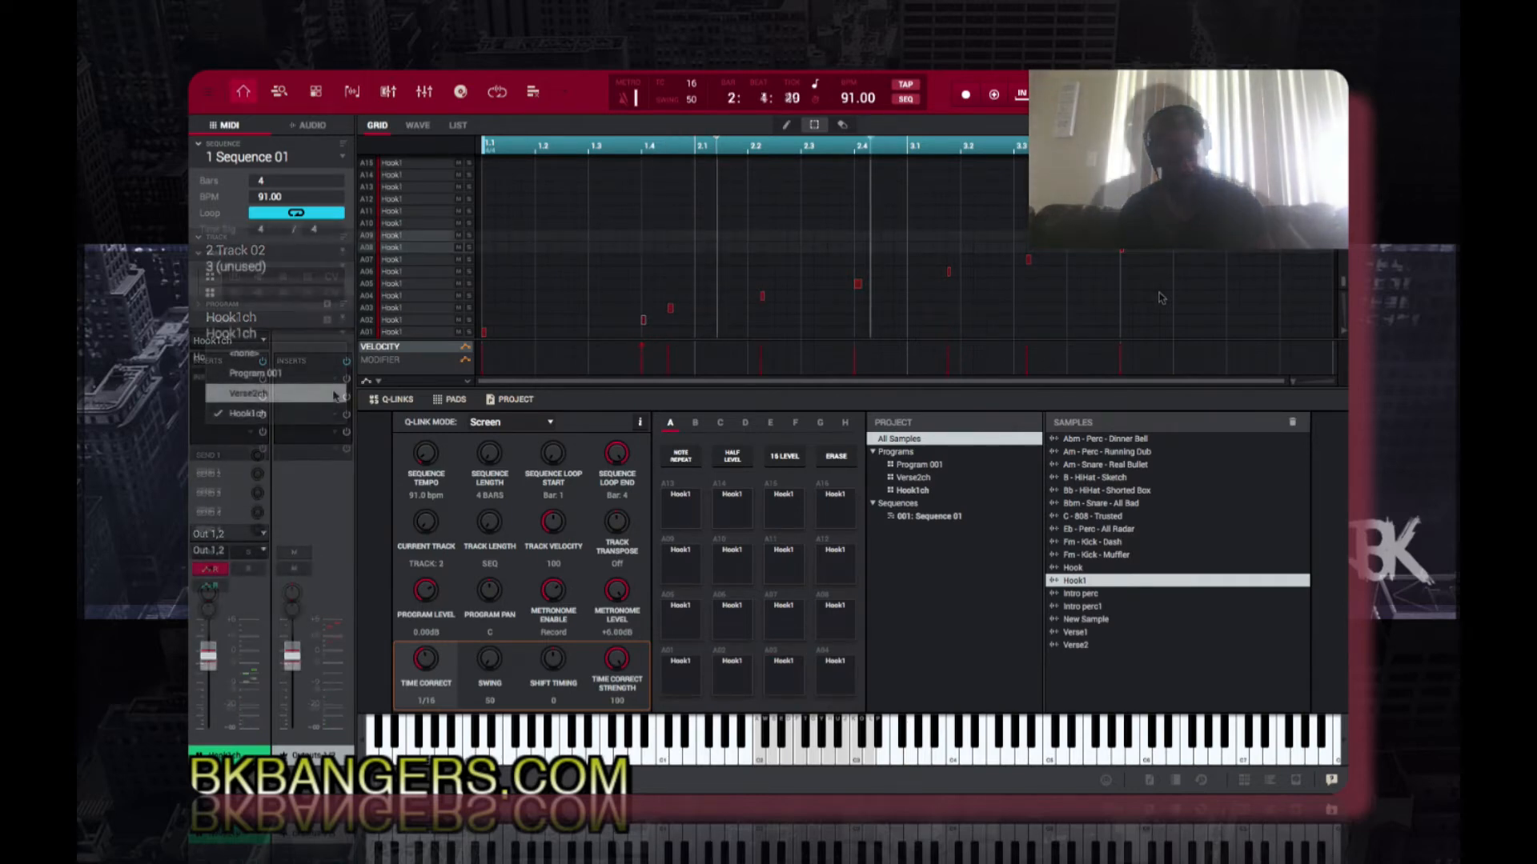
left_click(335, 394)
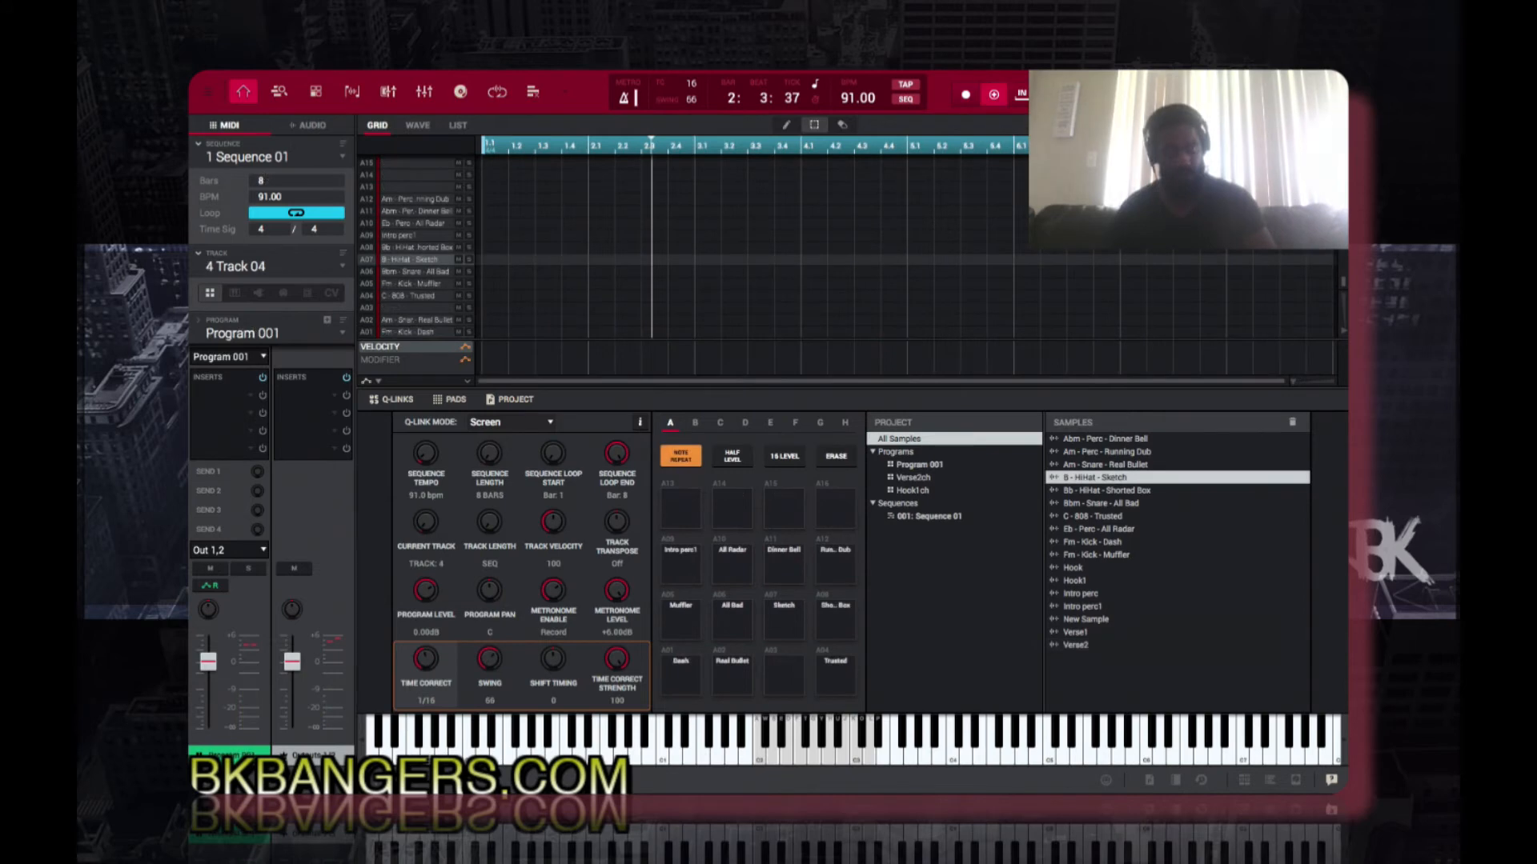
Step: Record an eight-bar drum pattern with Program 001 on Track 04, using 1/16 note repeat
key("space")
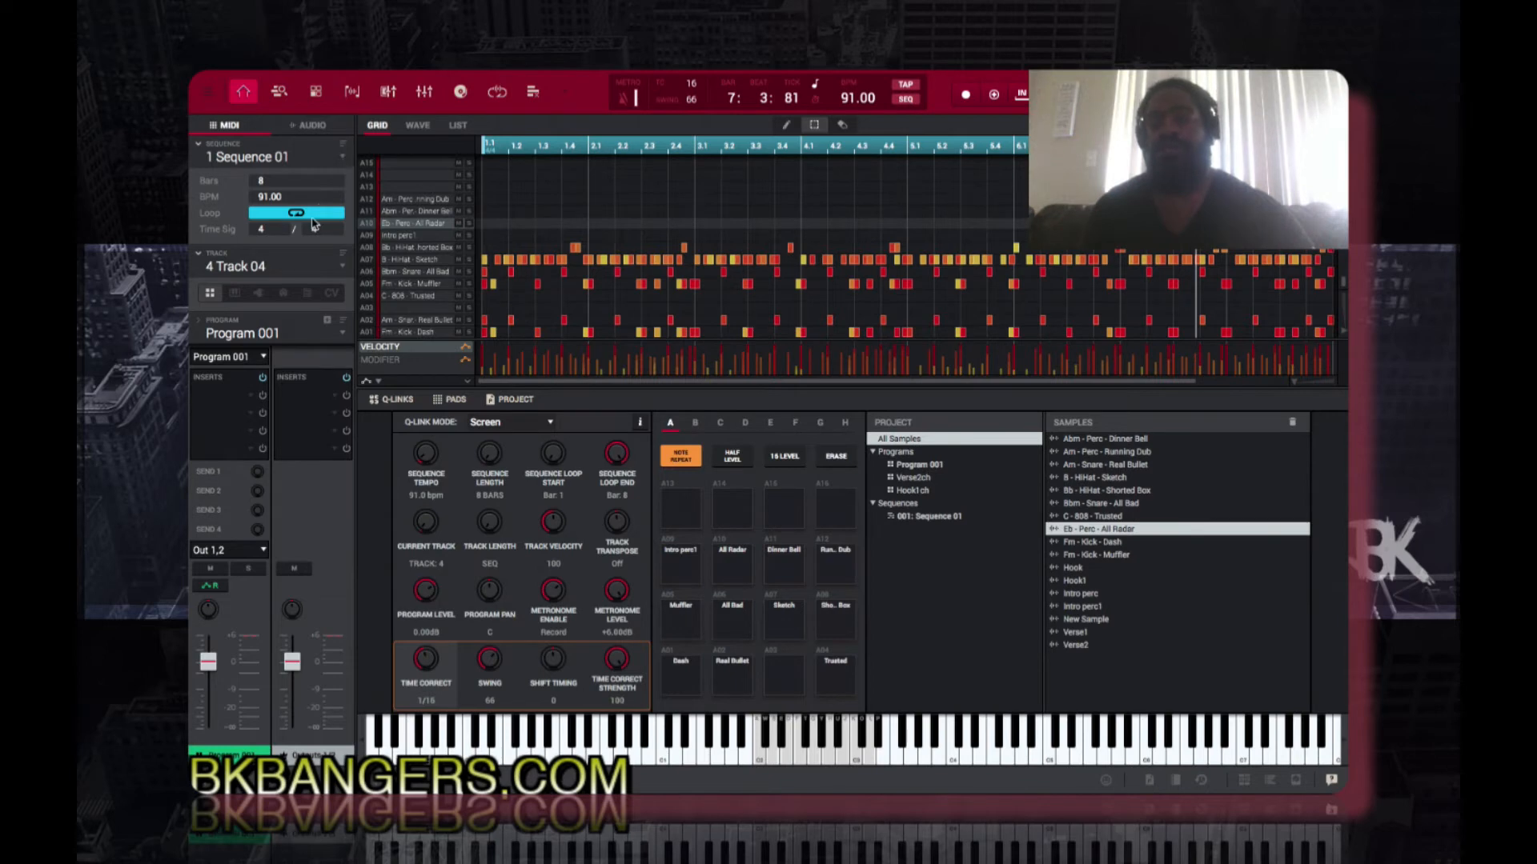
Step: Look at the sequence list, try a 3/4 time signature on Sequence 01 and set it back to 4/4
left_click(344, 159)
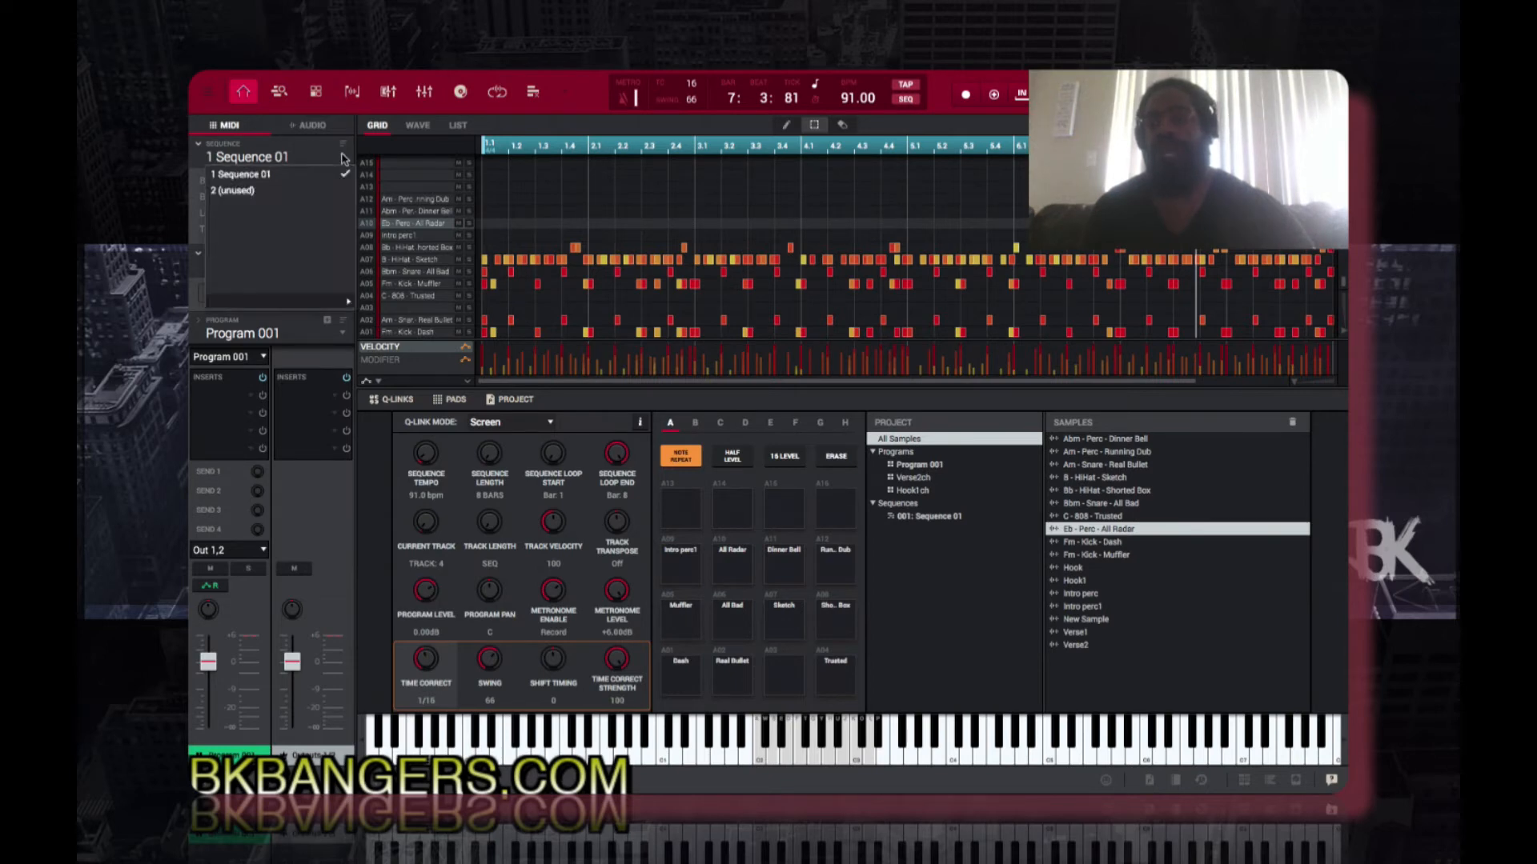
left_click(349, 113)
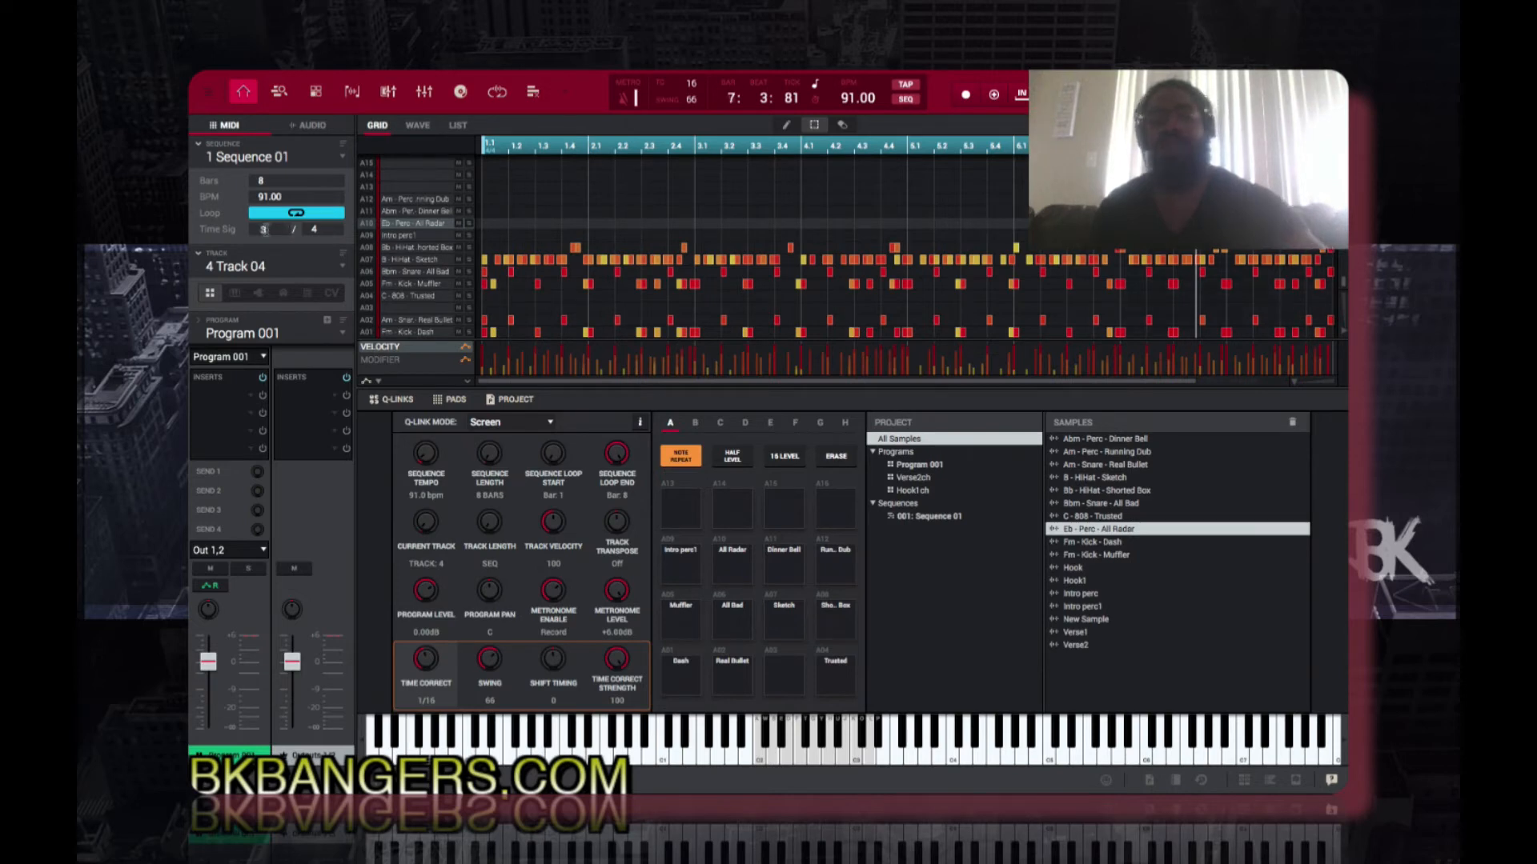
key("Return")
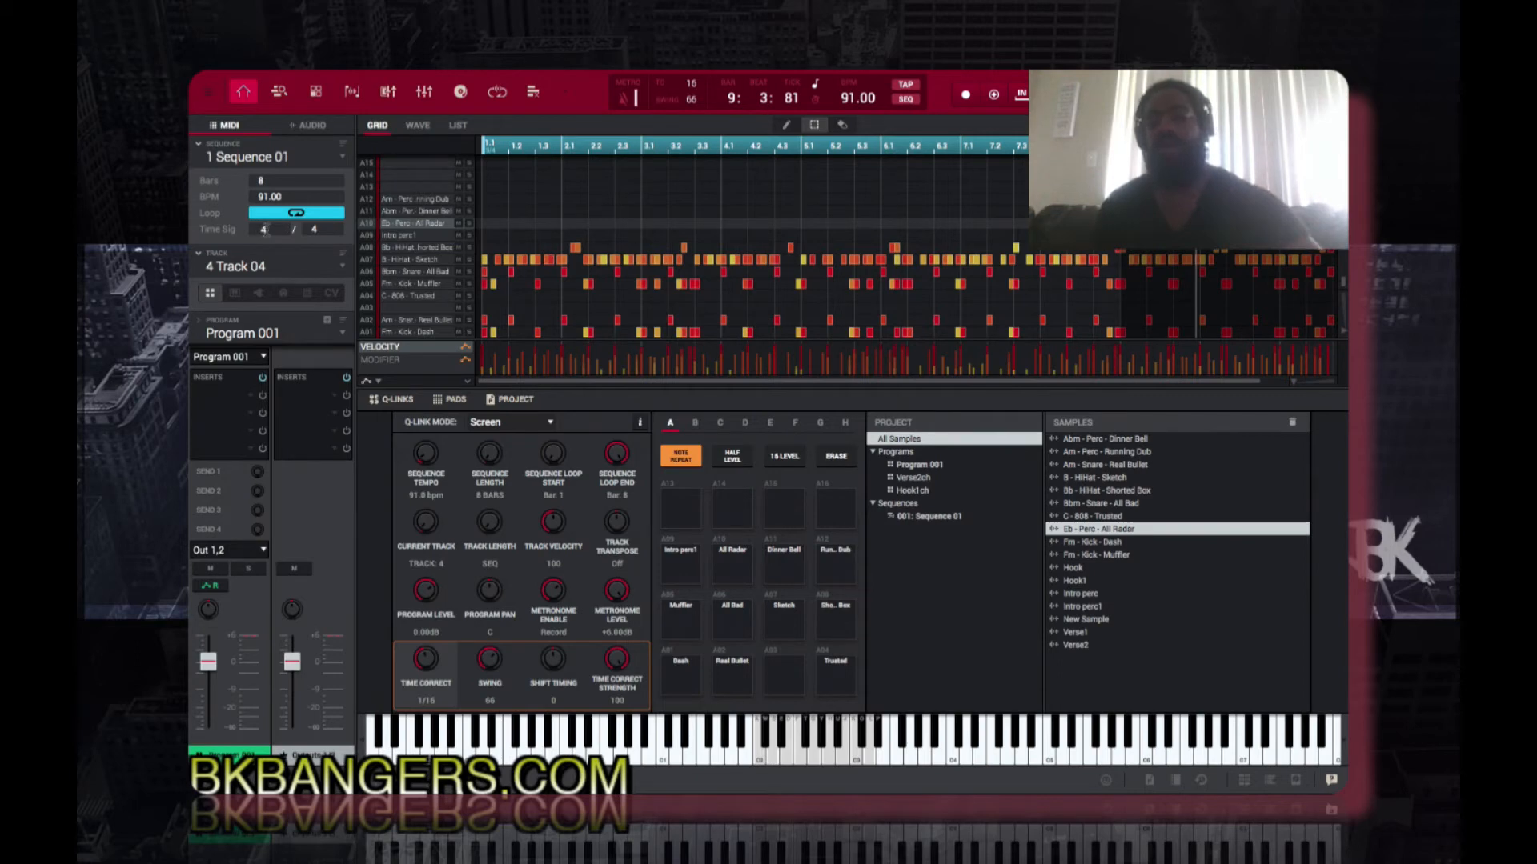
key("Return")
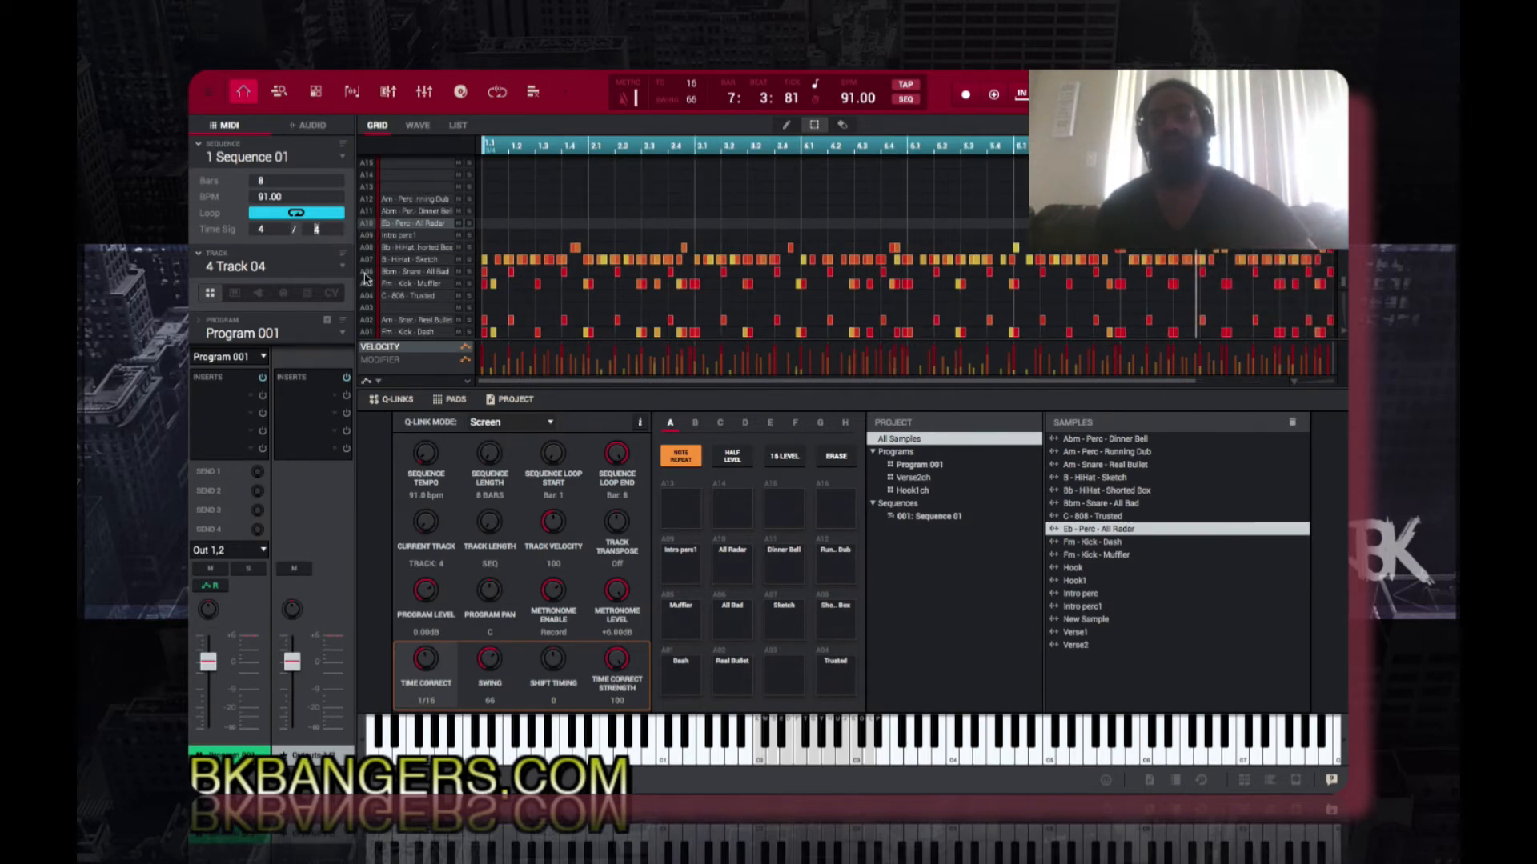
type("3")
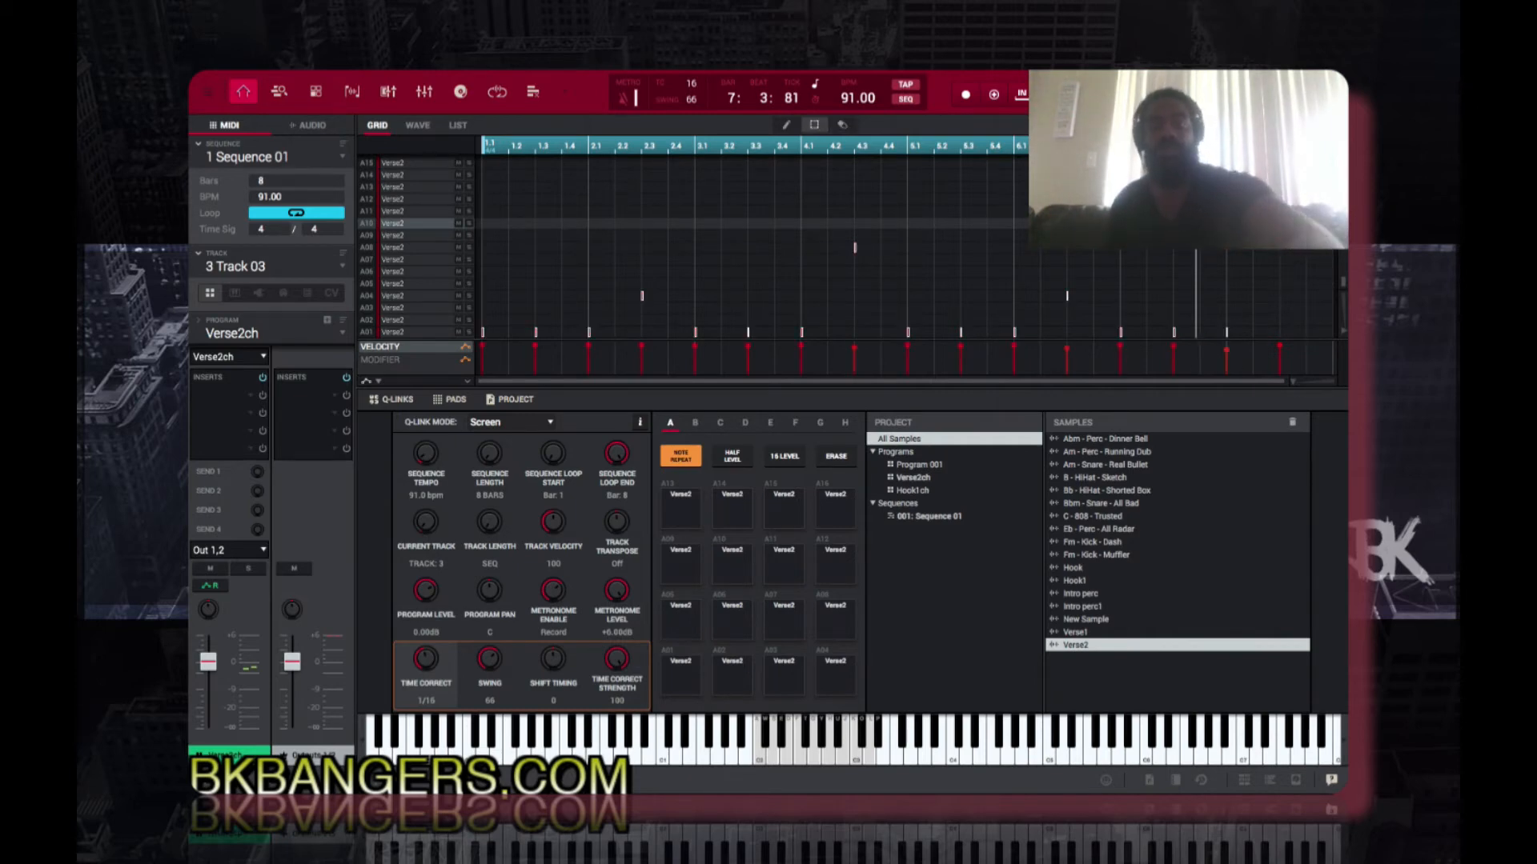
Step: Undo the recorded Verse2ch notes on Track 03 and record a new pattern of the chops over the drums
key("ctrl+z")
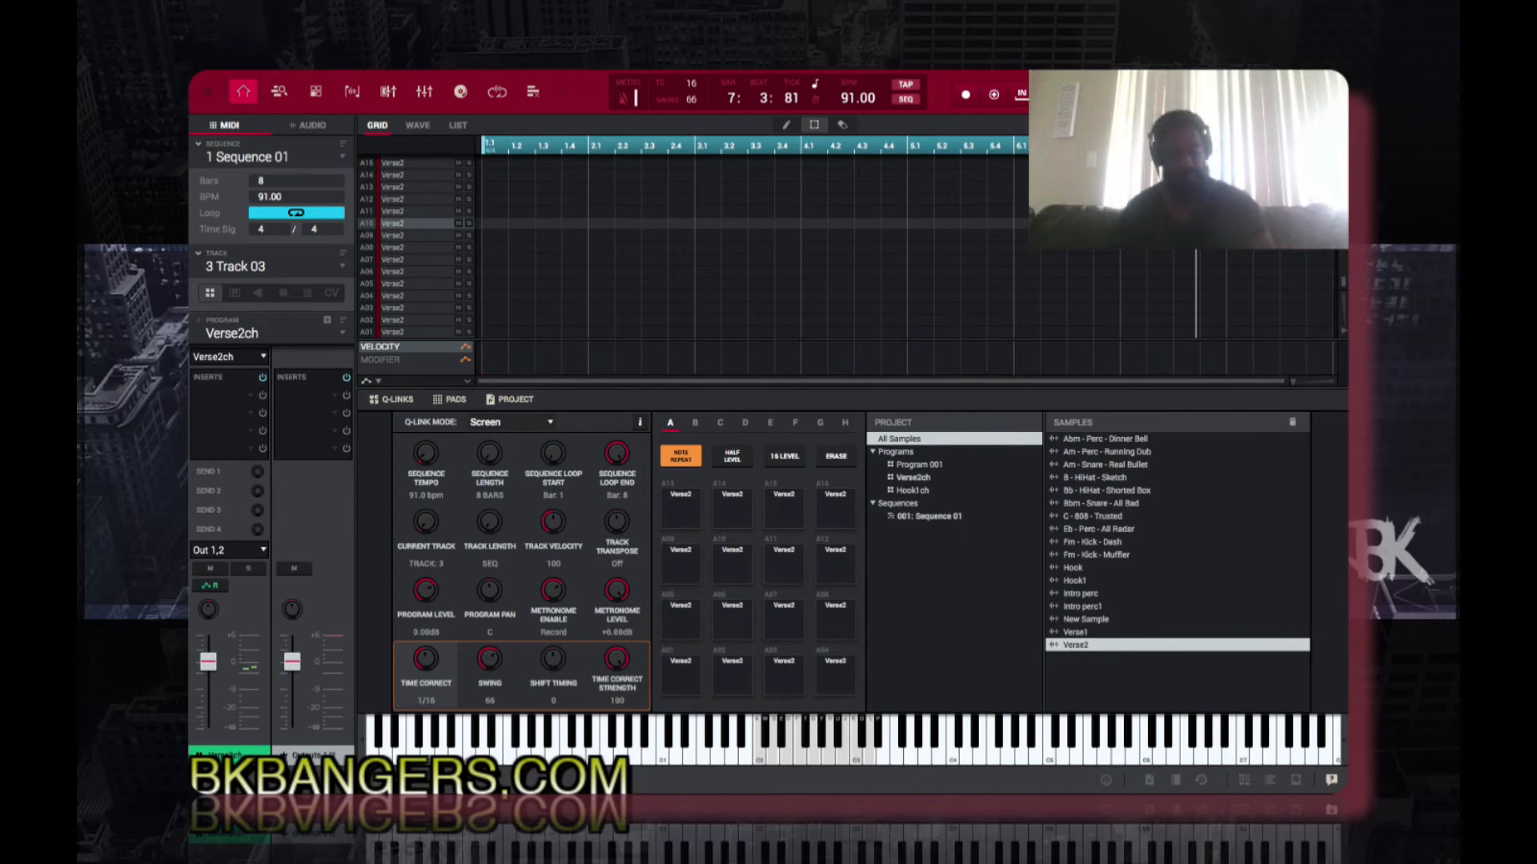
key("space")
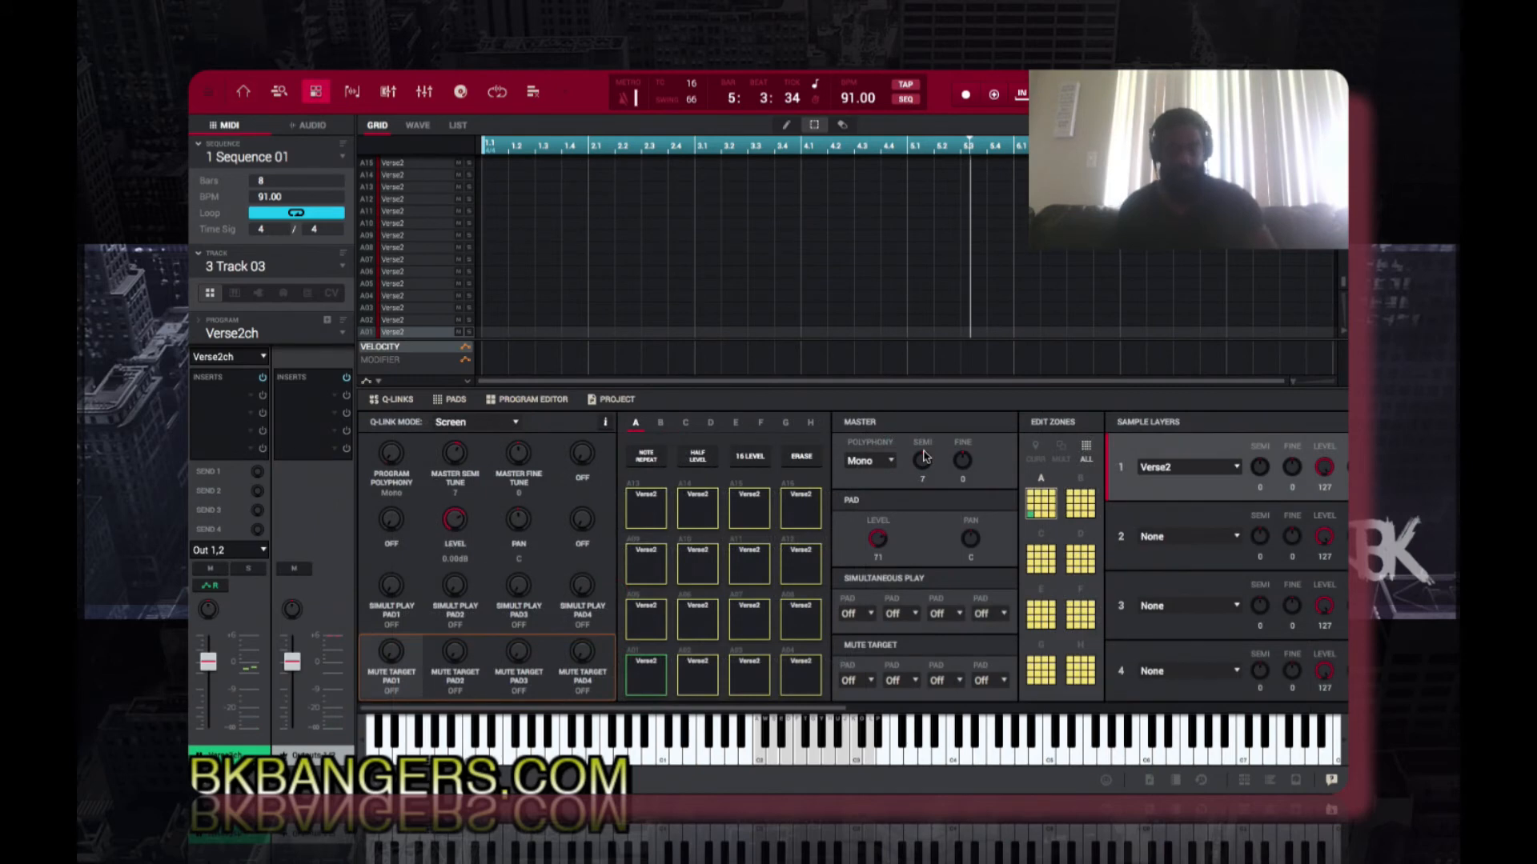
key("r")
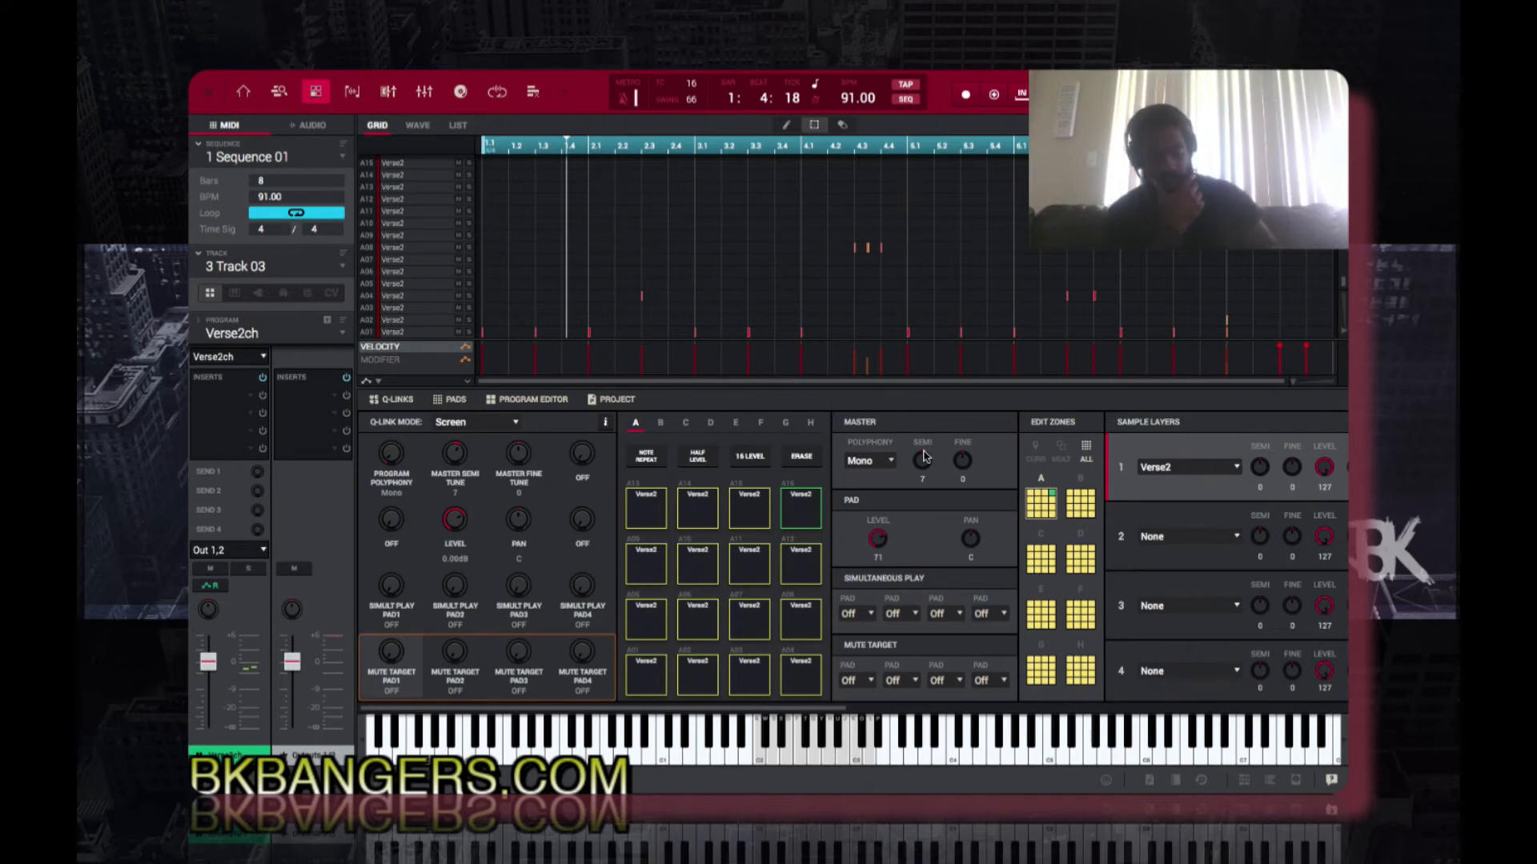
Step: Review the recorded notes of all tracks in the track view and return to the main view
key("Tab")
key("Tab")
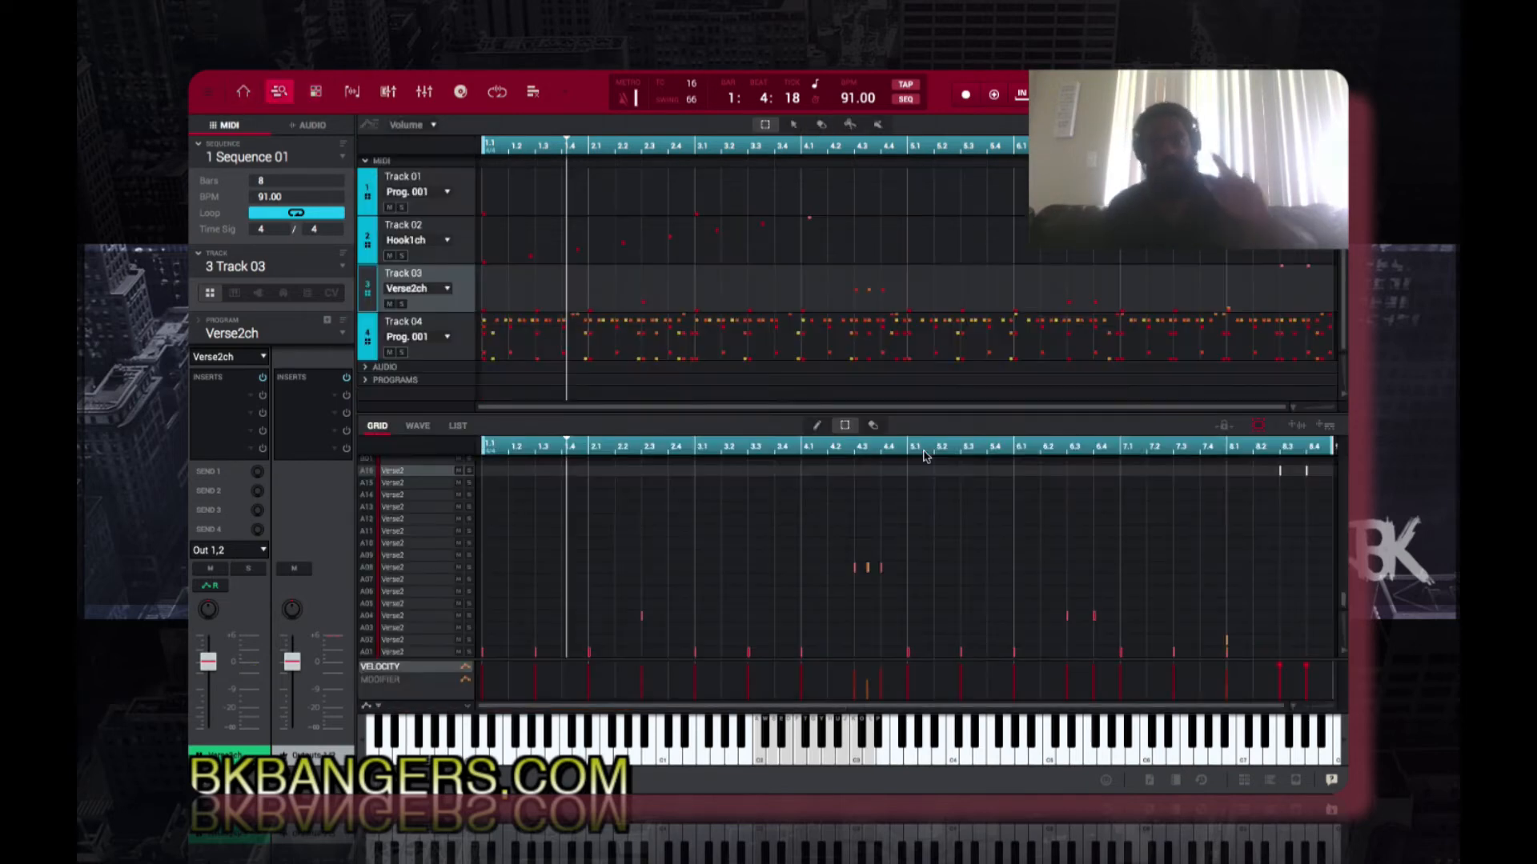
key("Tab")
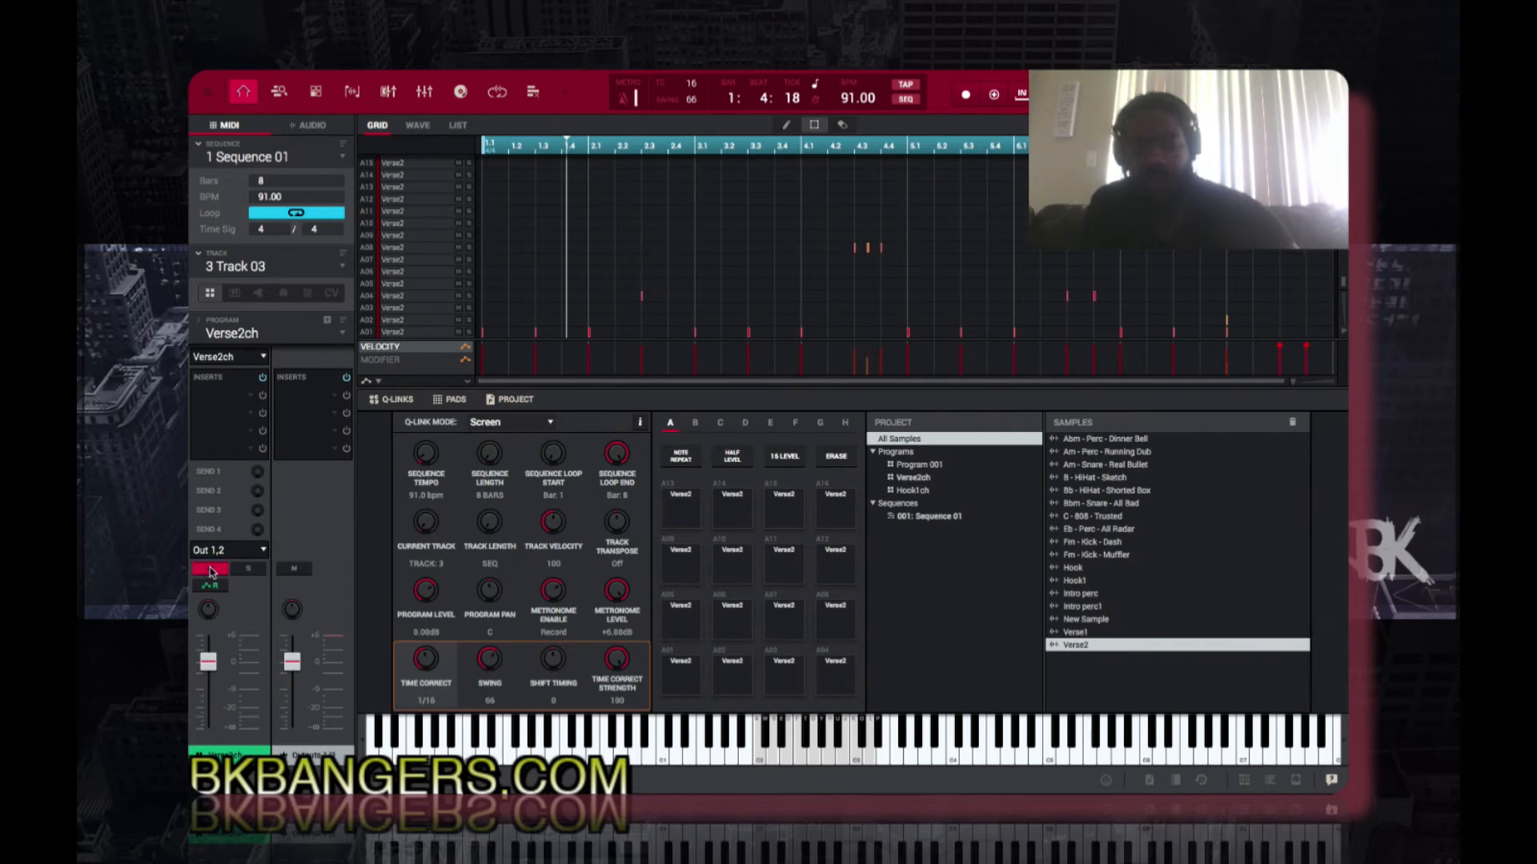
Step: Select Track 02, open the Hook1ch program for editing, unmute the track and tune the program to 7 semitones
key("Up")
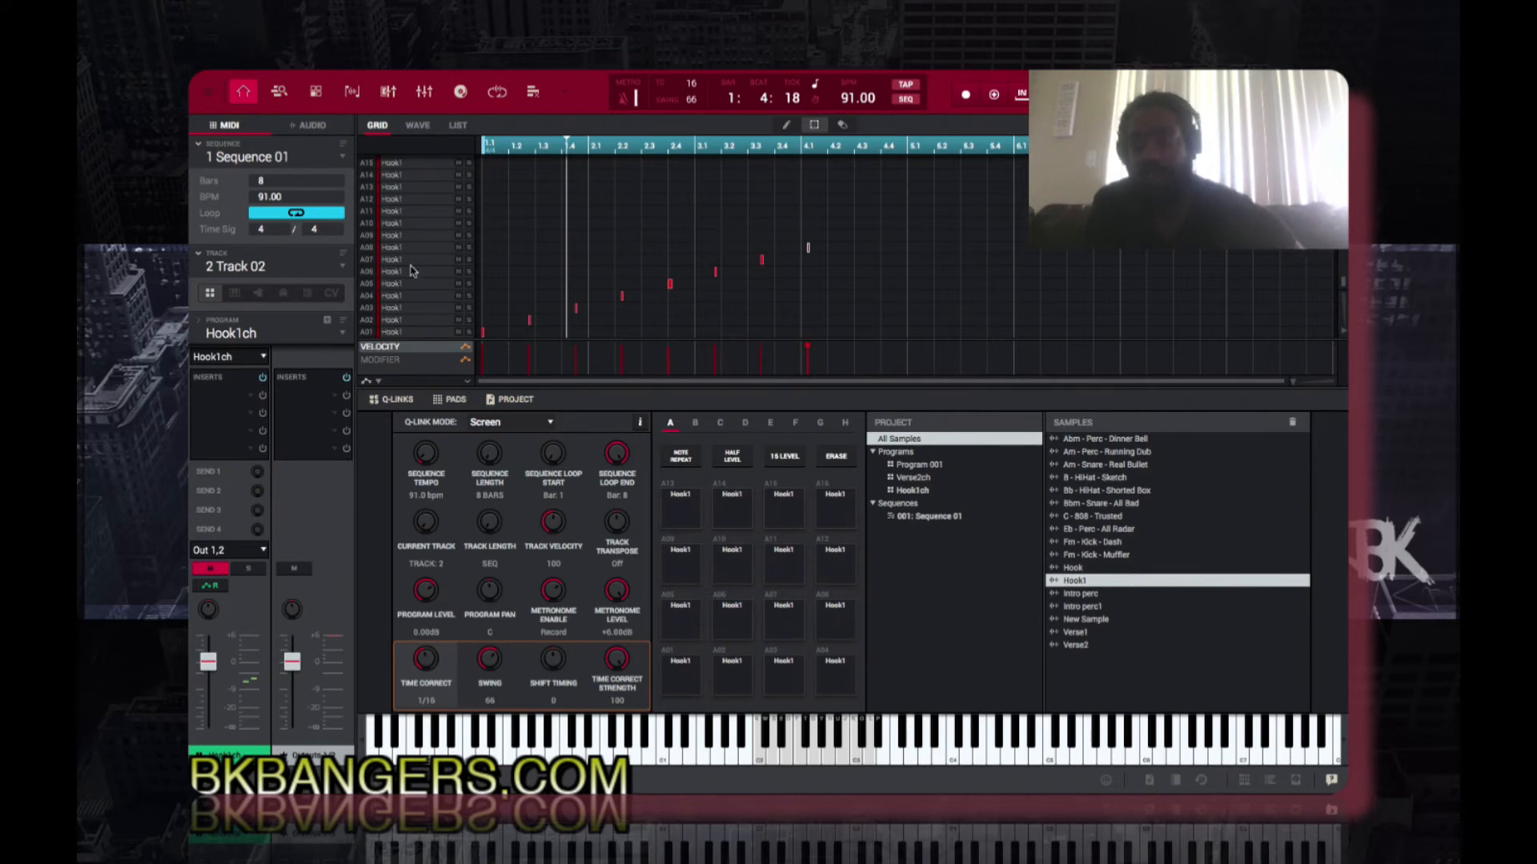
left_click(316, 93)
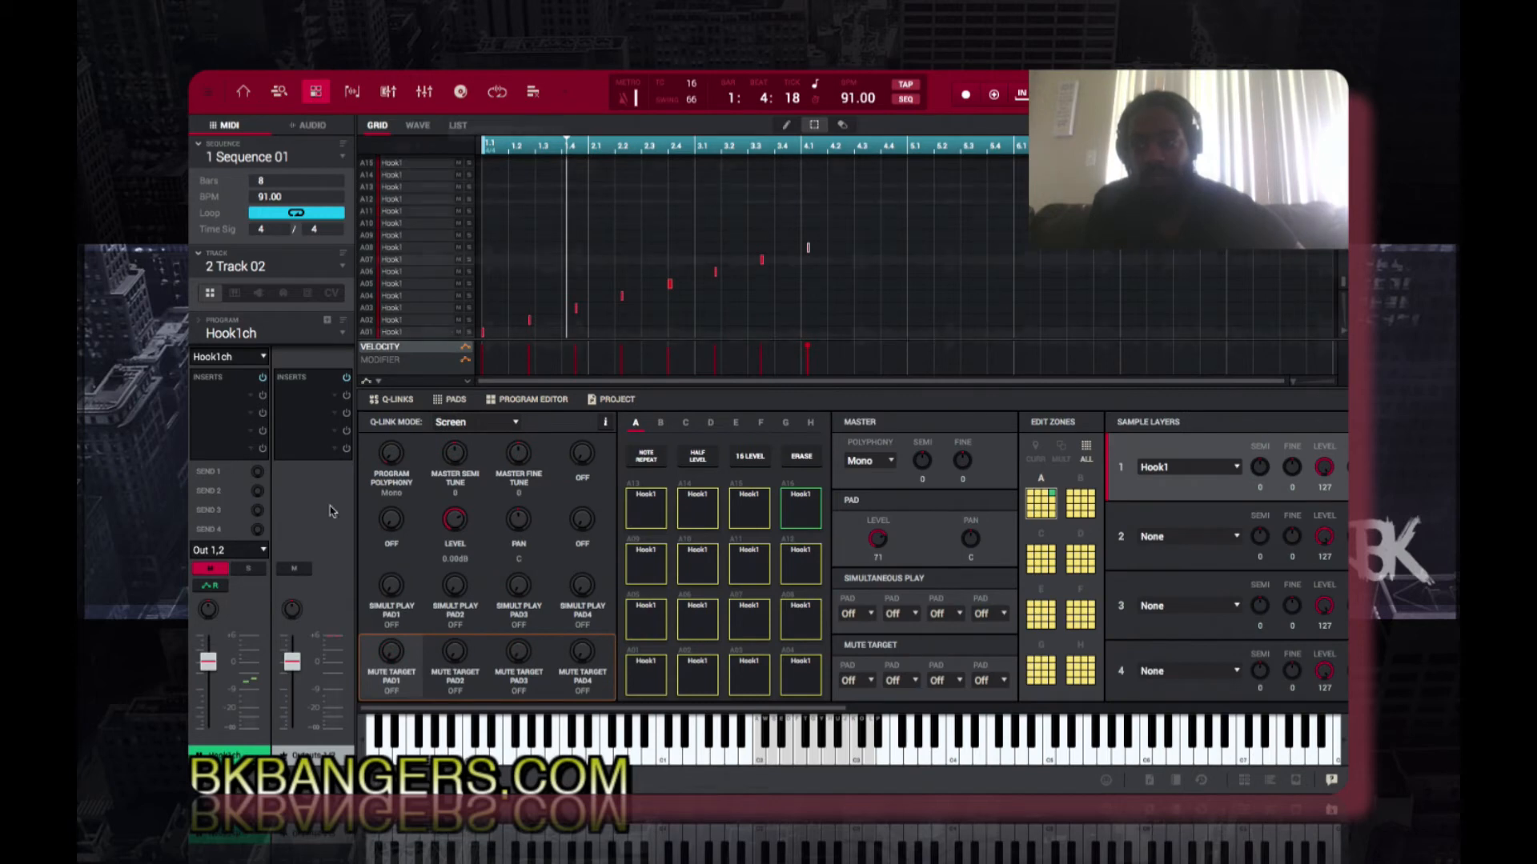
left_click(212, 570)
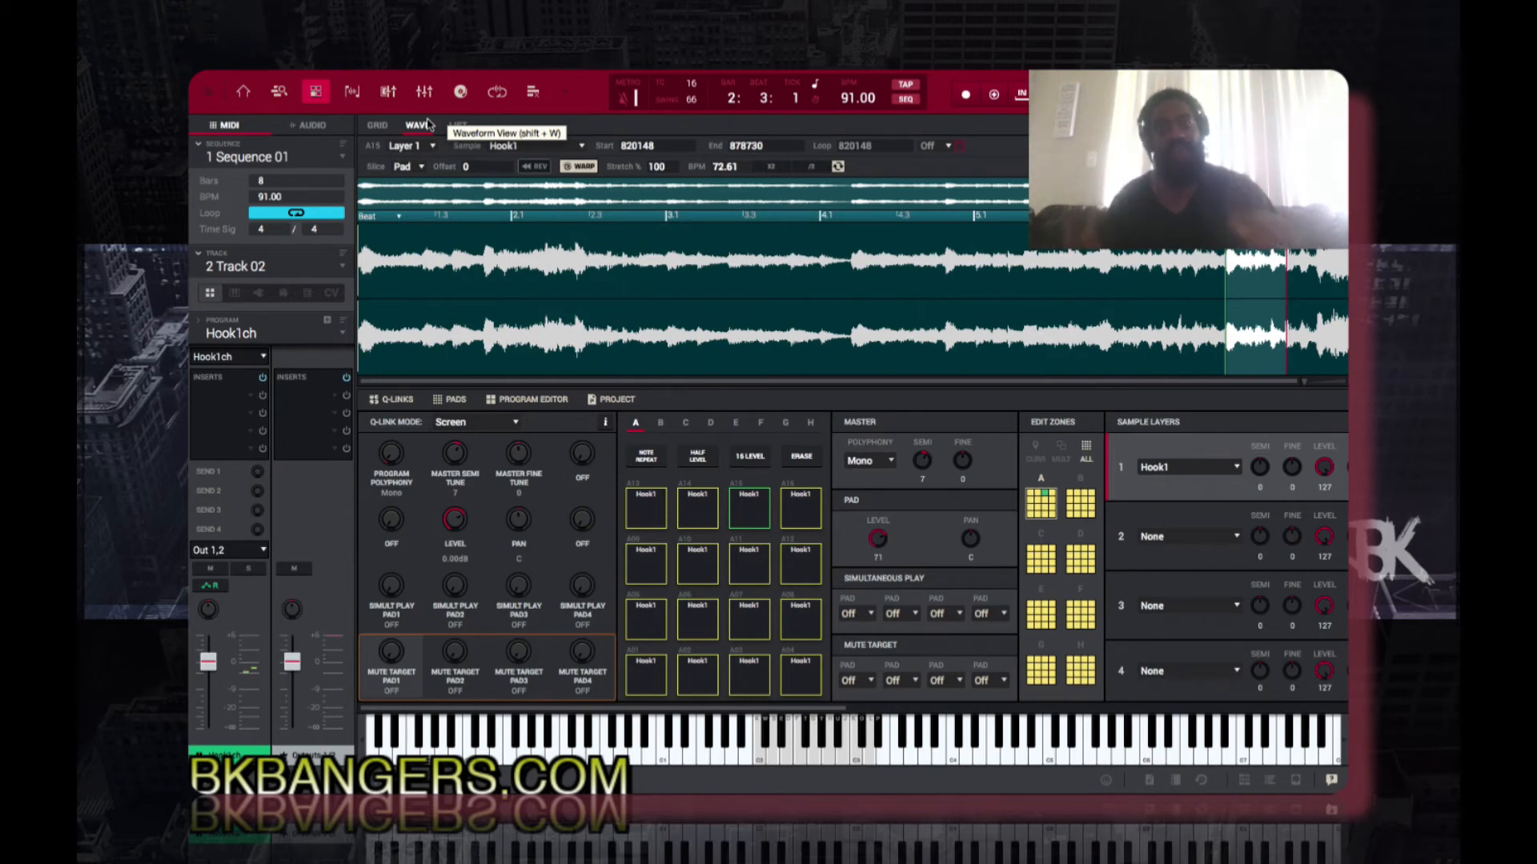
Step: Copy Sequence 01 into unused sequence slot 2 and rename the copy Sequence 02
right_click(260, 160)
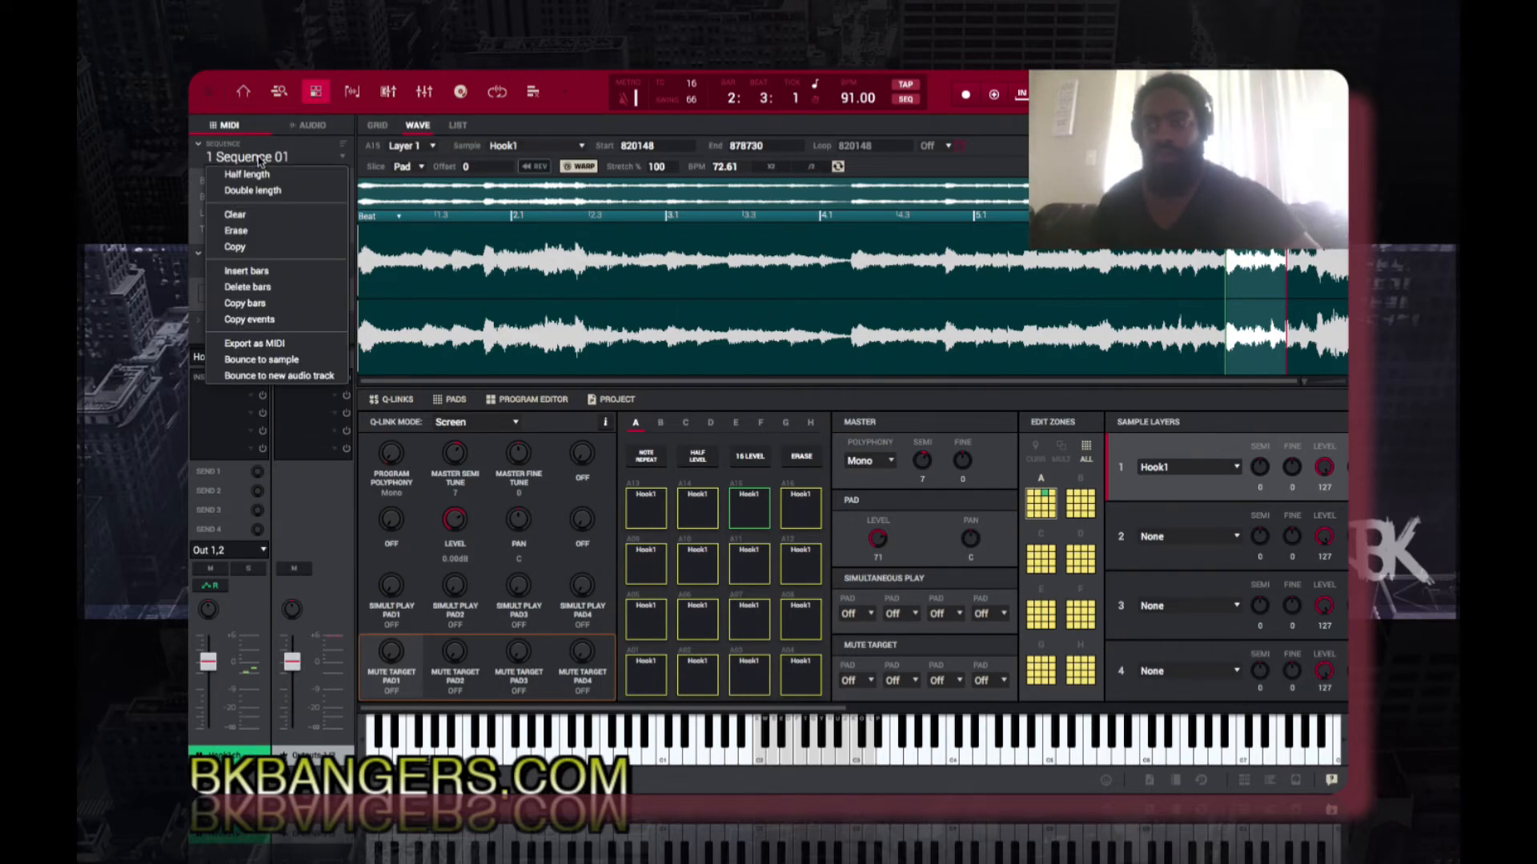
left_click(253, 250)
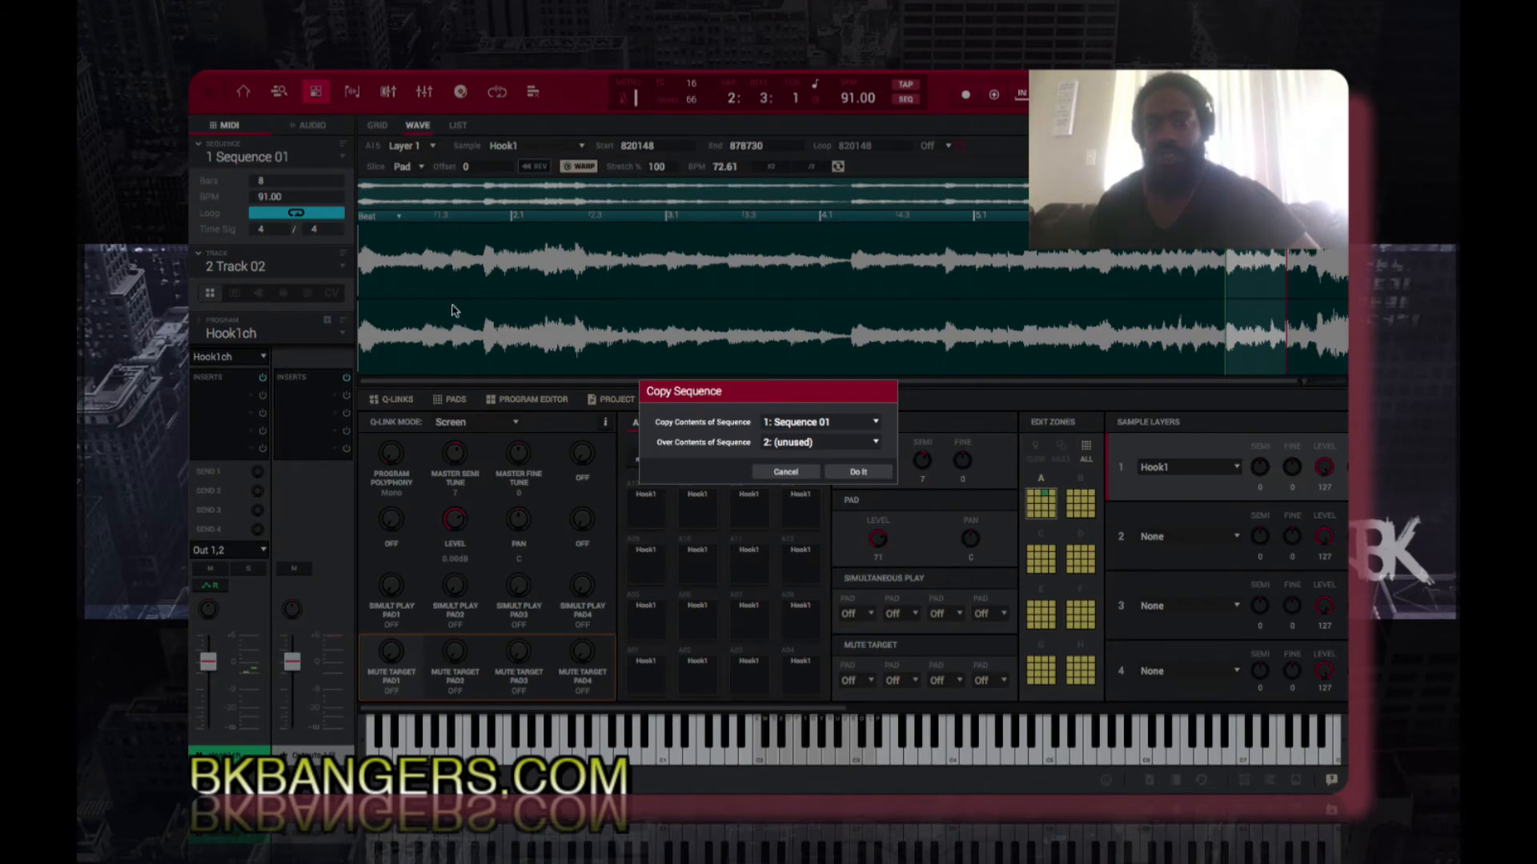
left_click(858, 473)
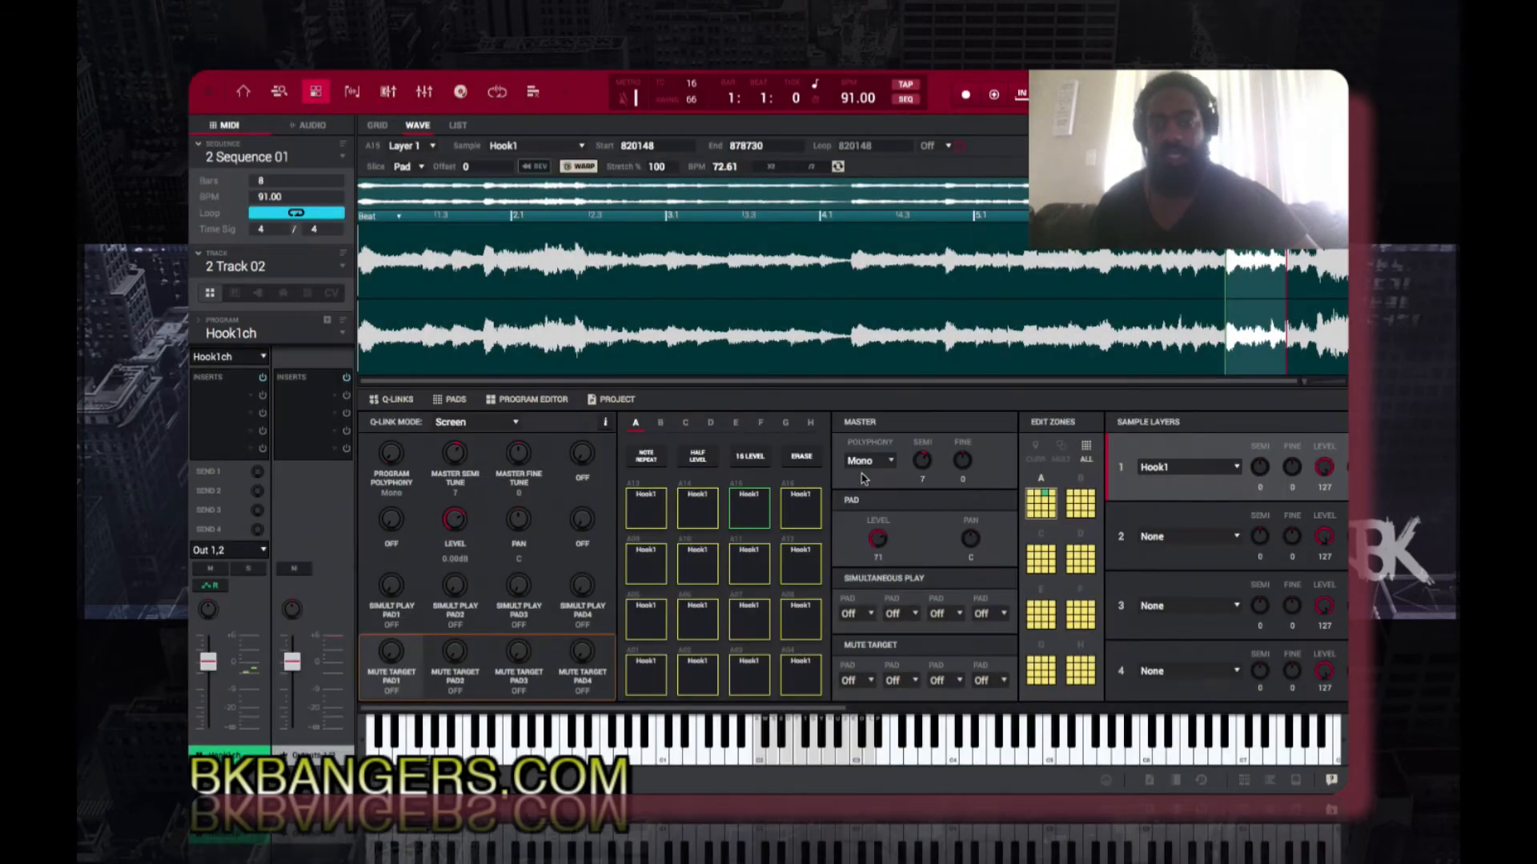
double_click(289, 161)
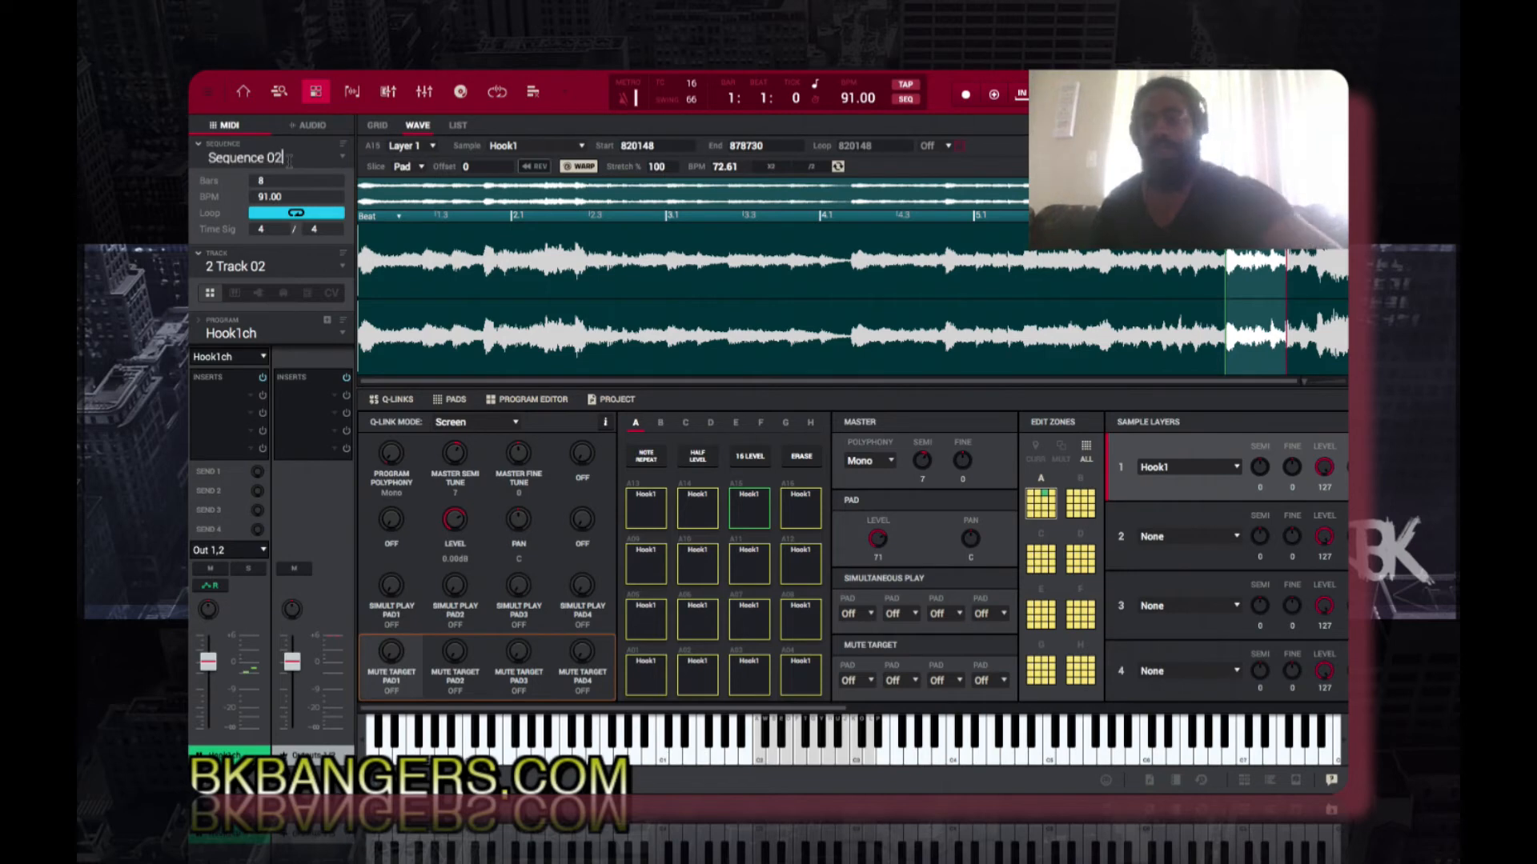
type("2")
key("Return")
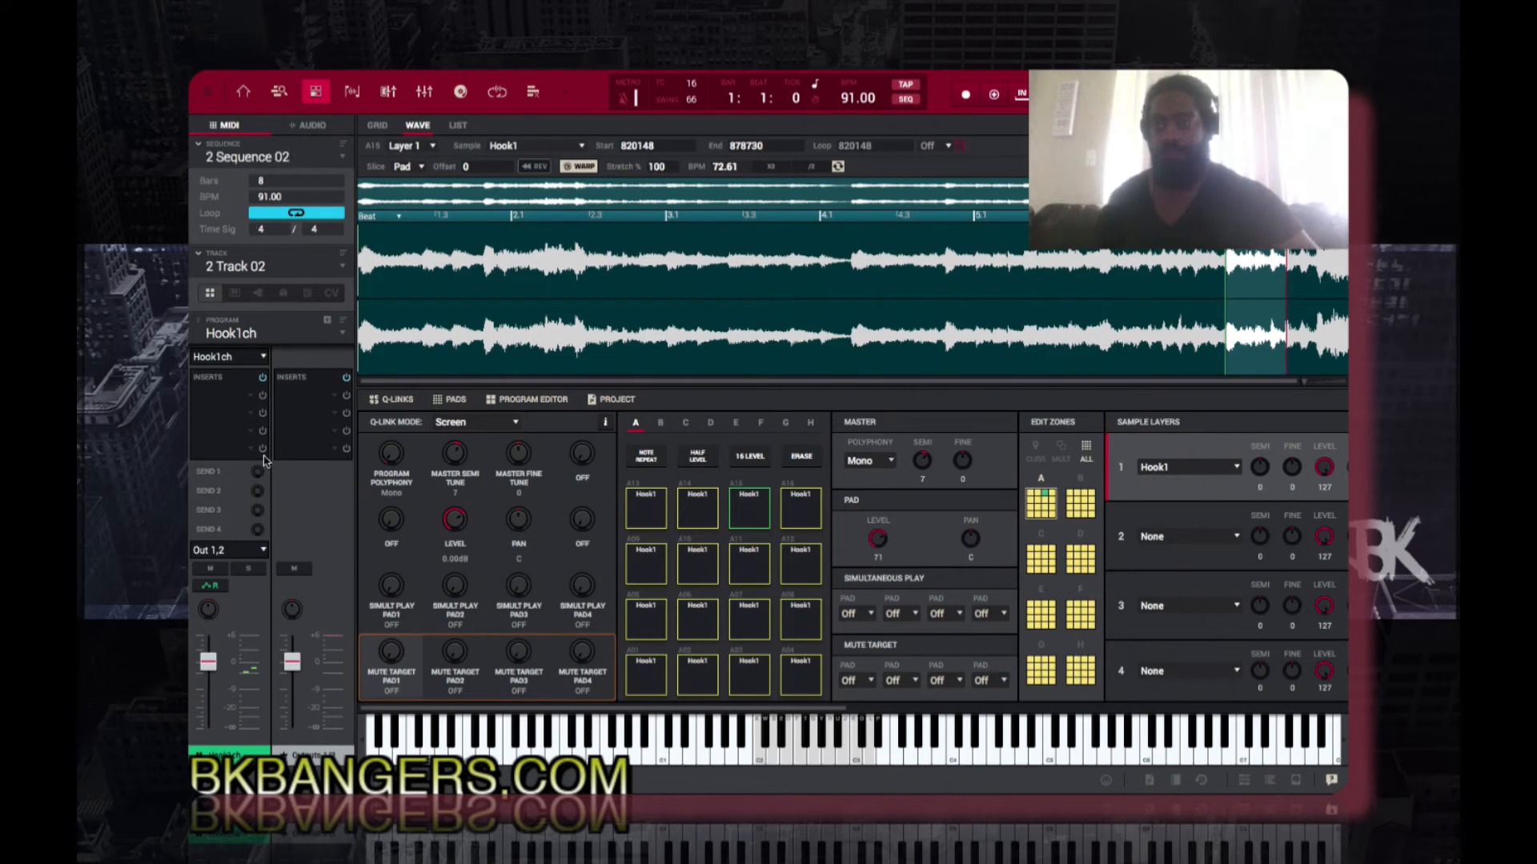
Step: Record an eight-bar pattern of Hook1ch chops on Track 02 of Sequence 02 and play it back
left_click(375, 127)
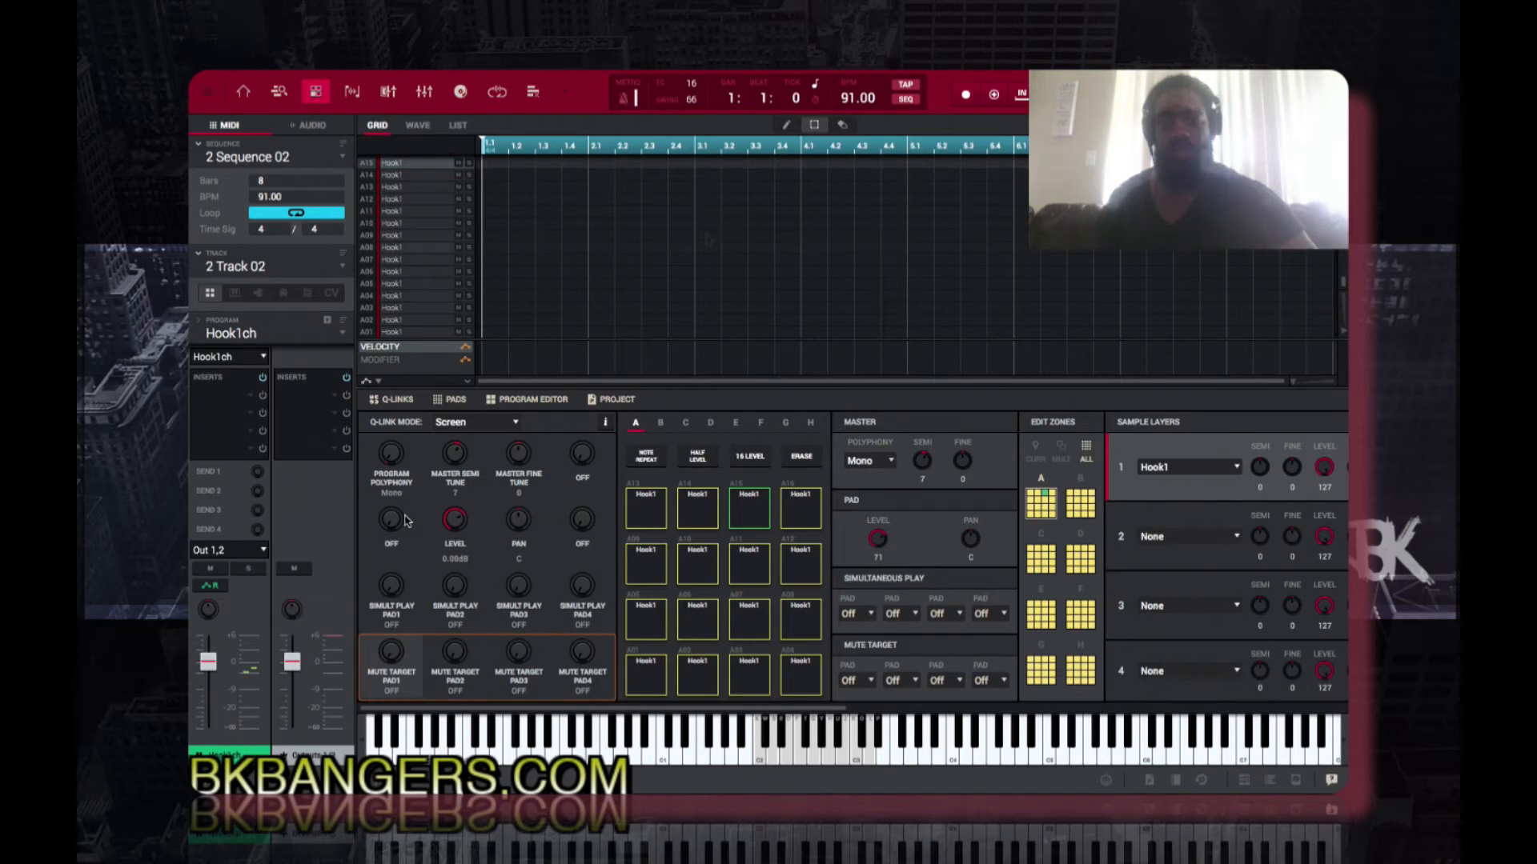
key("space")
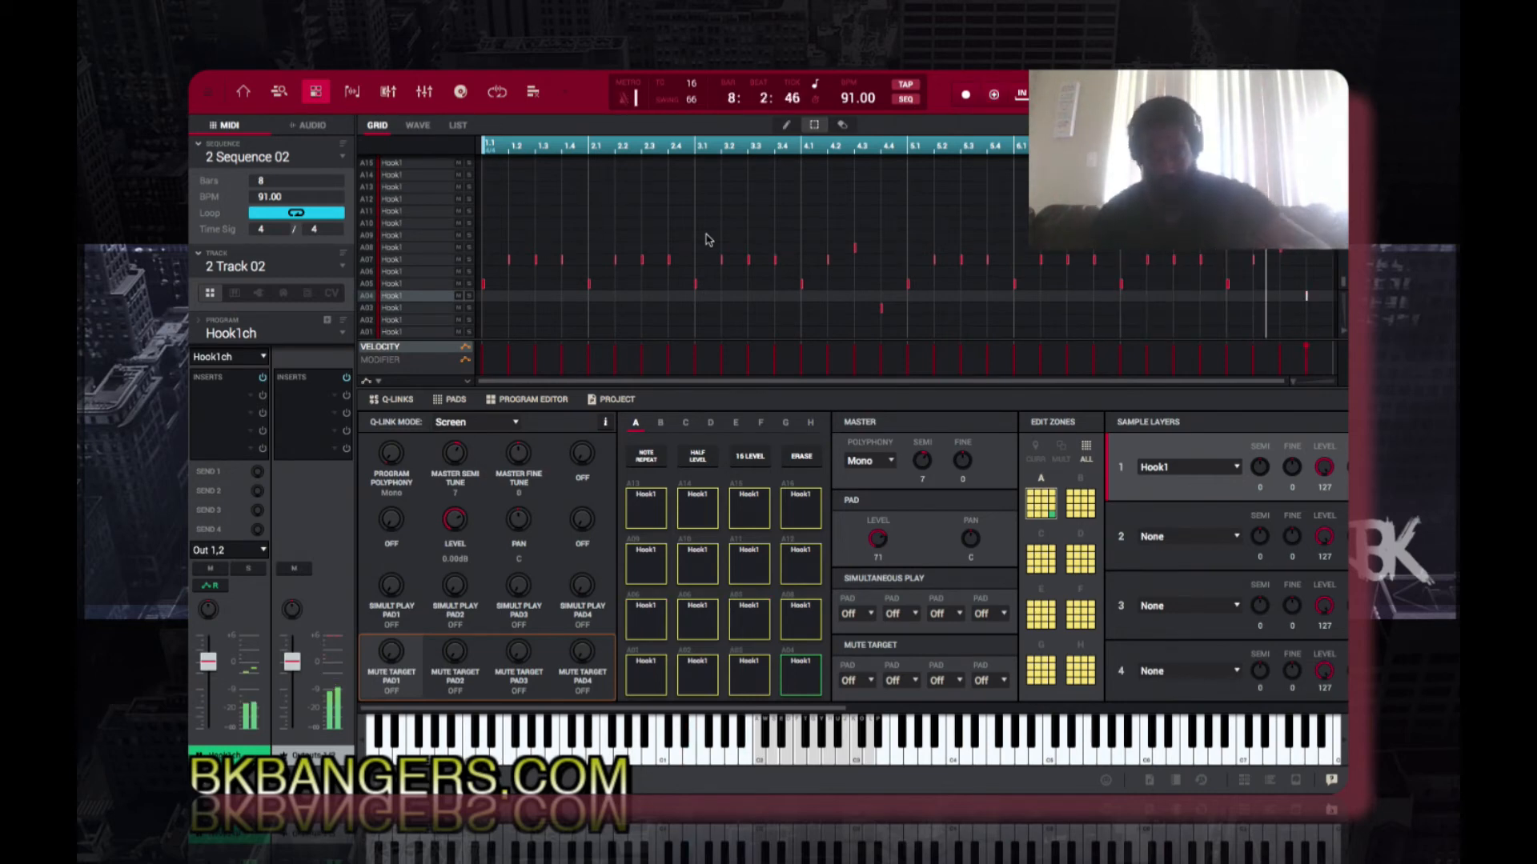
key("e")
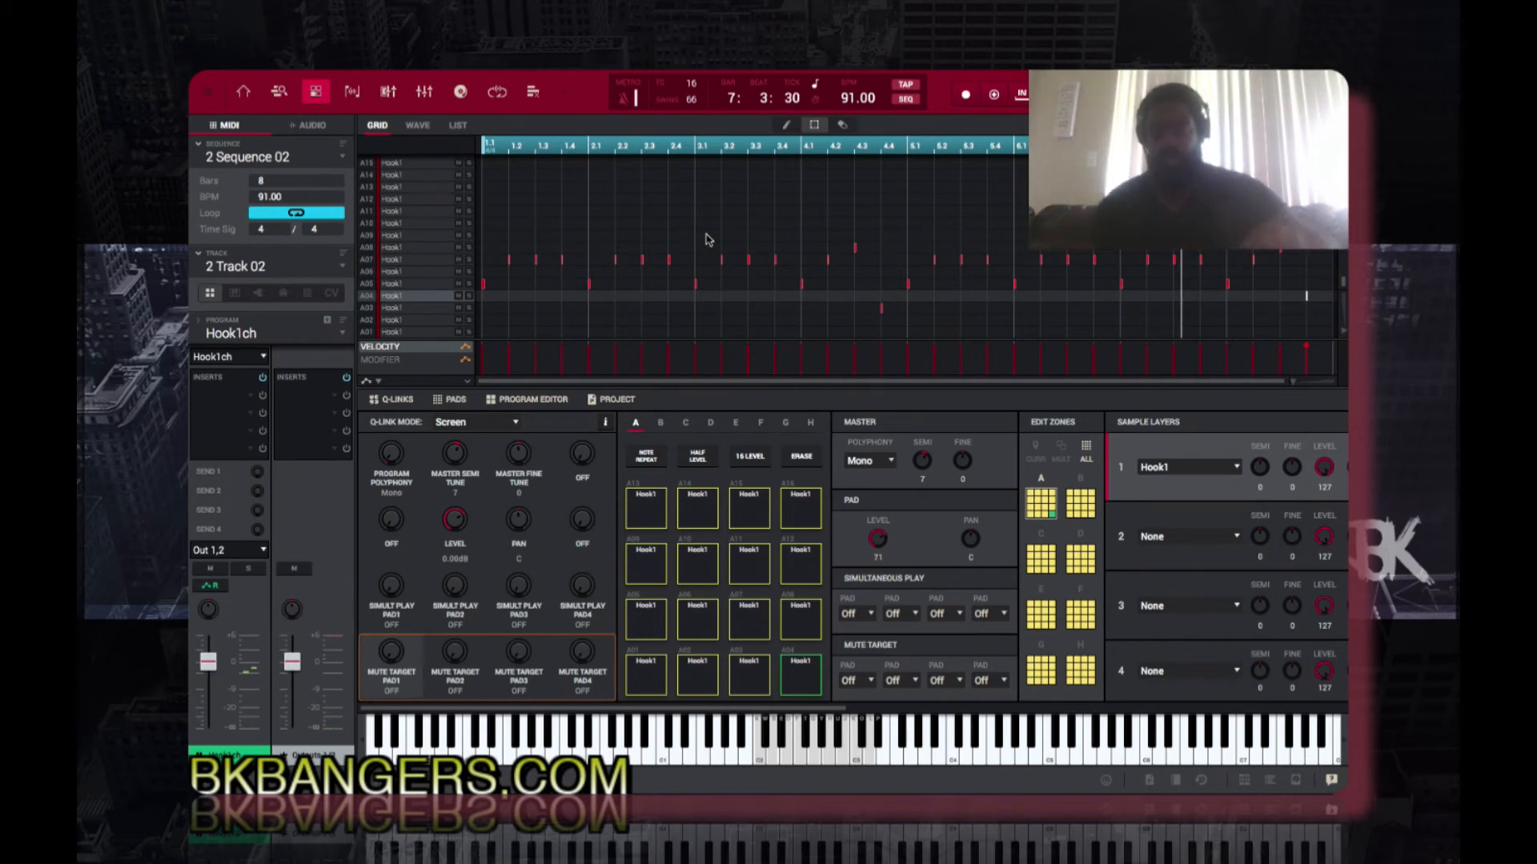
Step: Copy Sequence 02 into unused sequence slot 3 and rename the copy Sequence 03
left_click(286, 160)
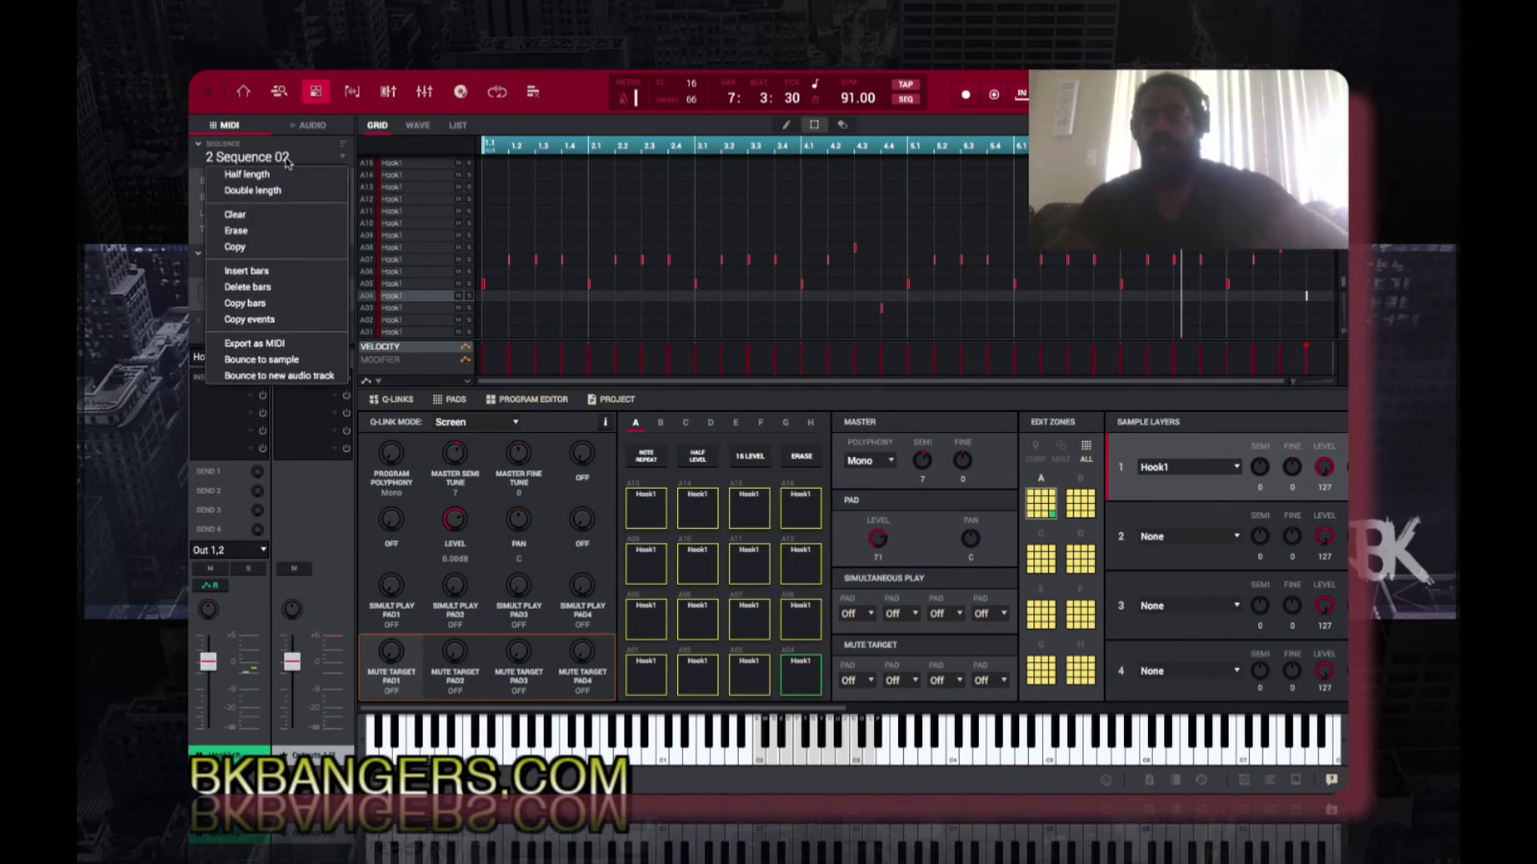
left_click(280, 248)
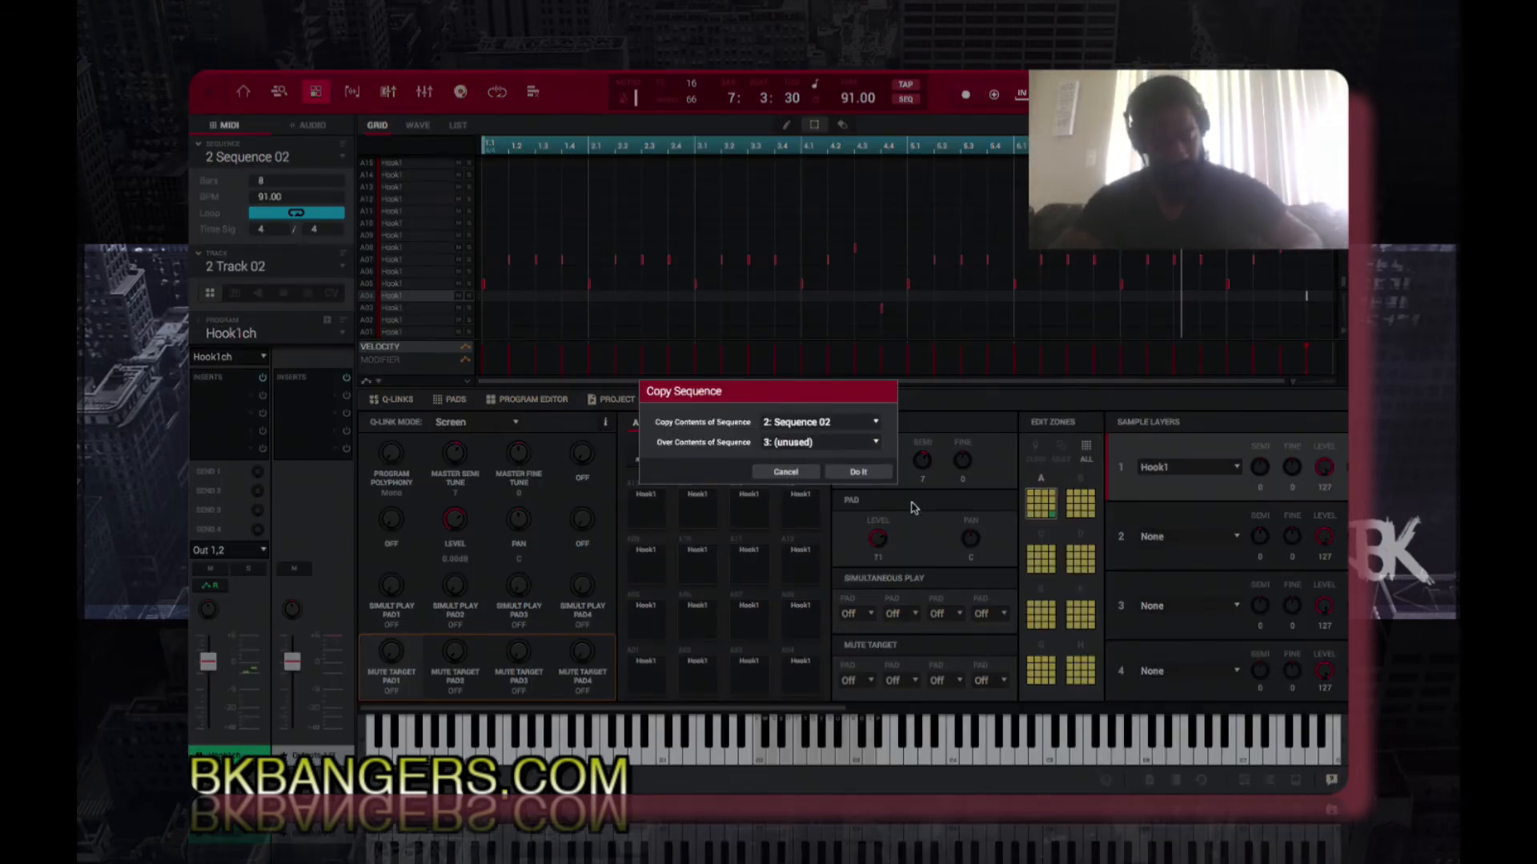
key("Return")
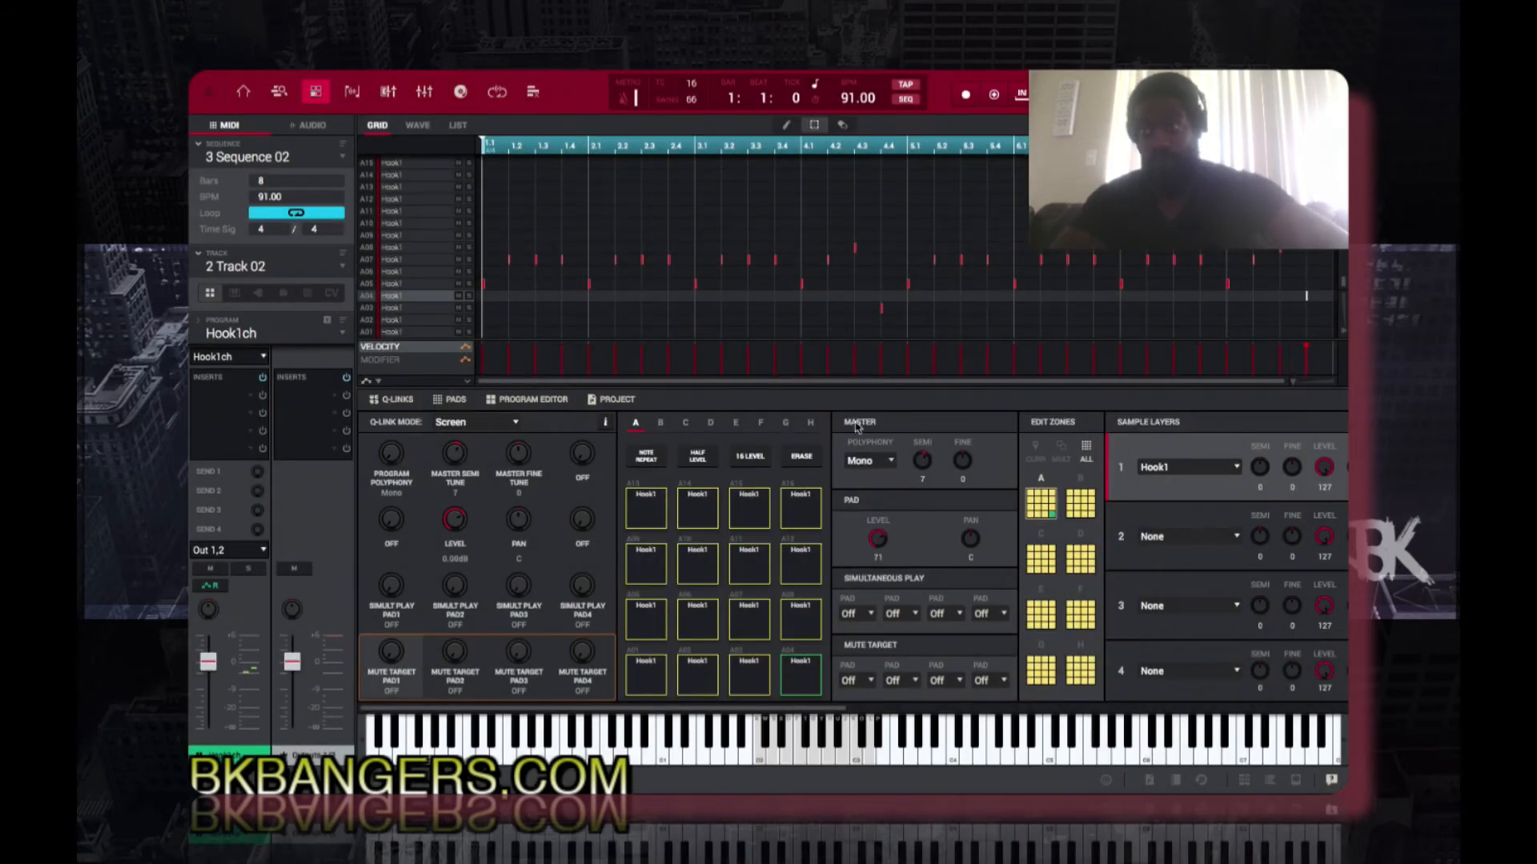
double_click(297, 158)
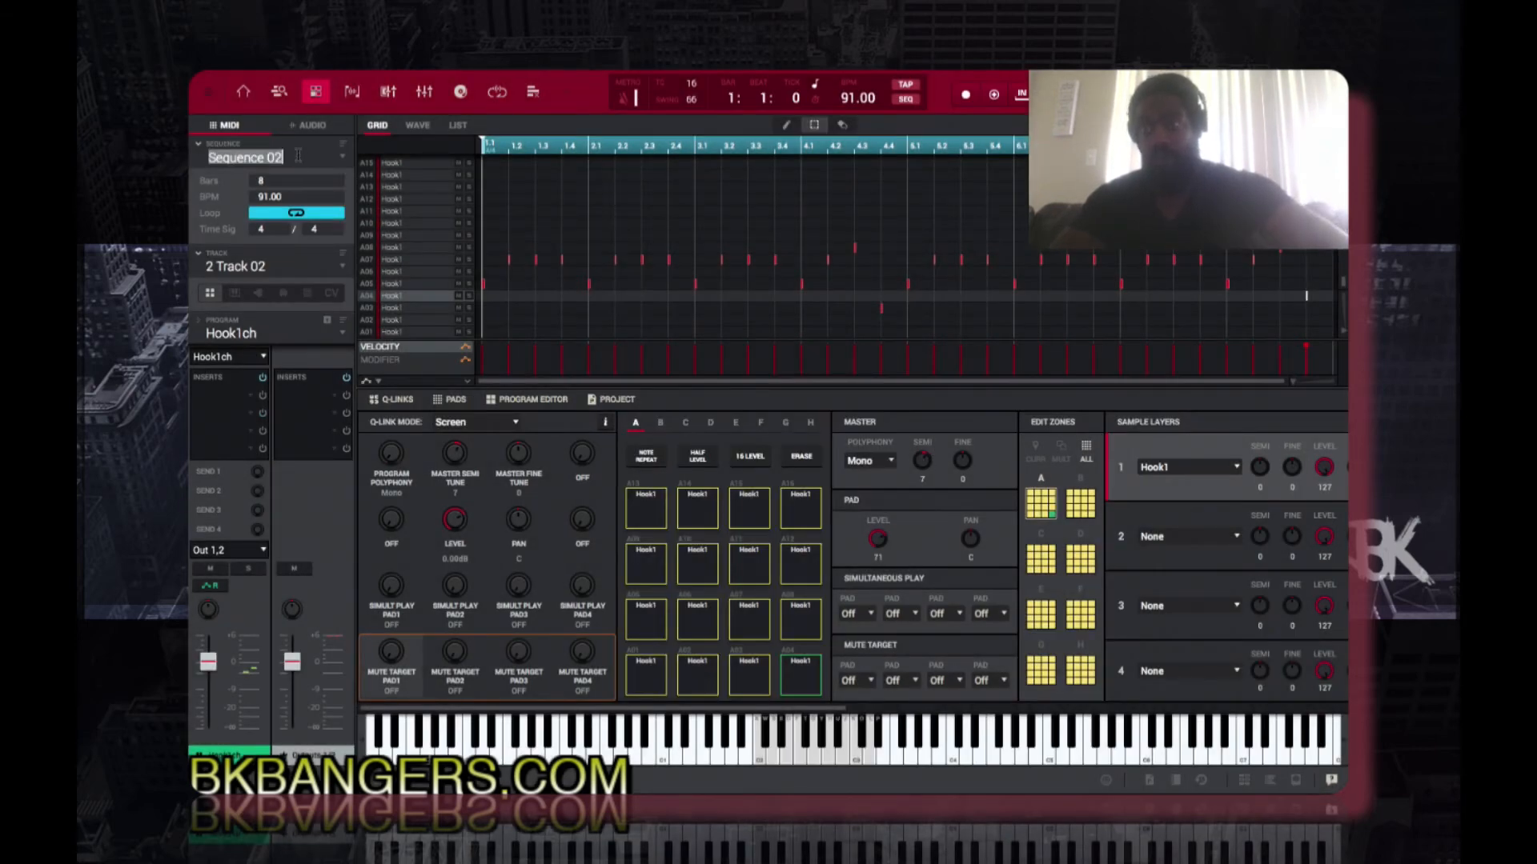
type("3")
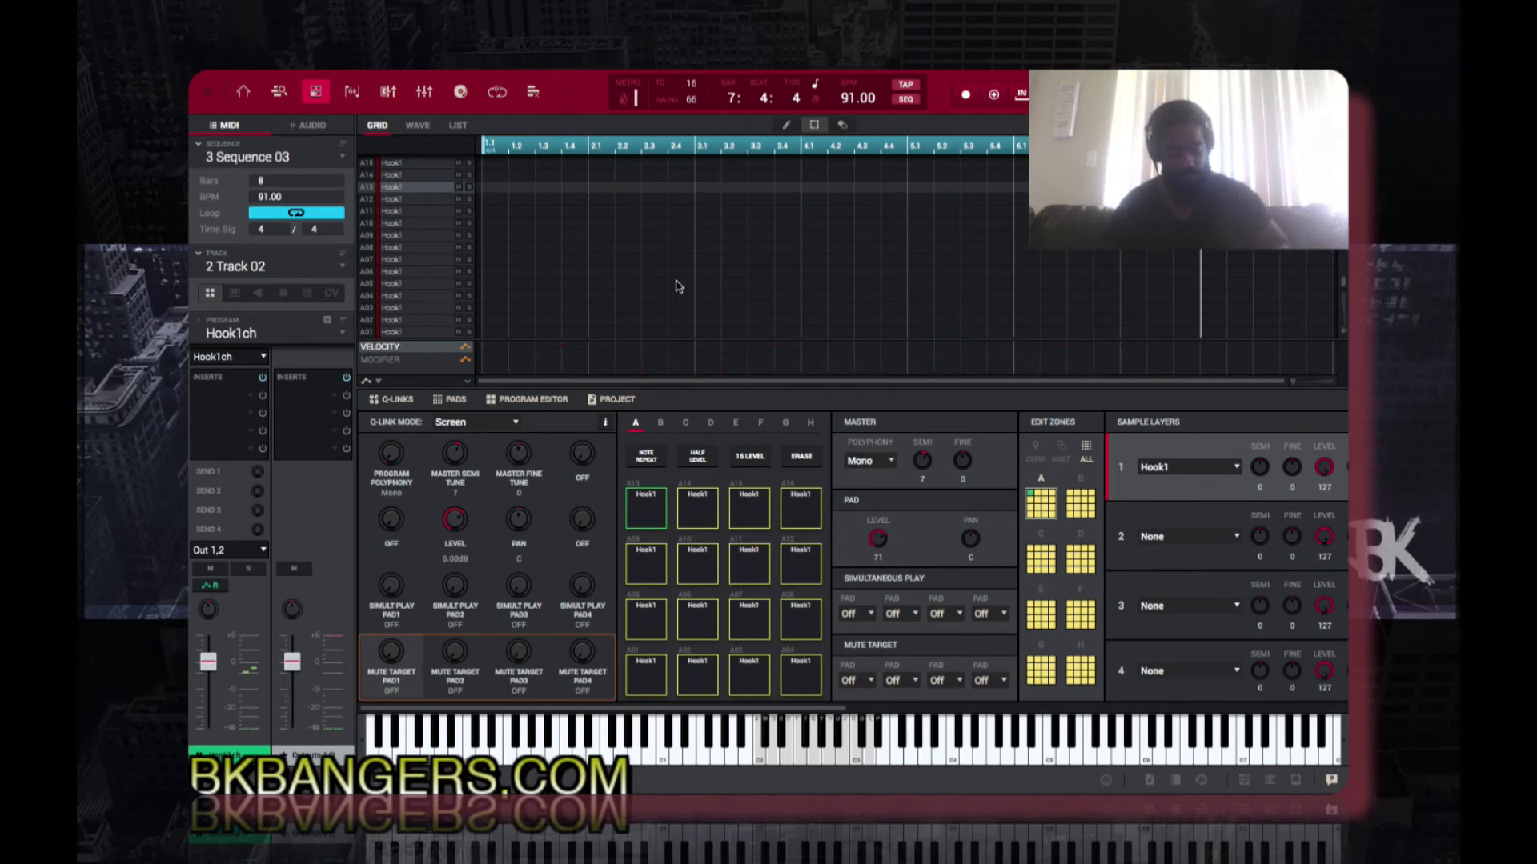
Step: Record a new pattern of Hook1ch chops from pads A11 to A16 on Track 02 of Sequence 03
key("space")
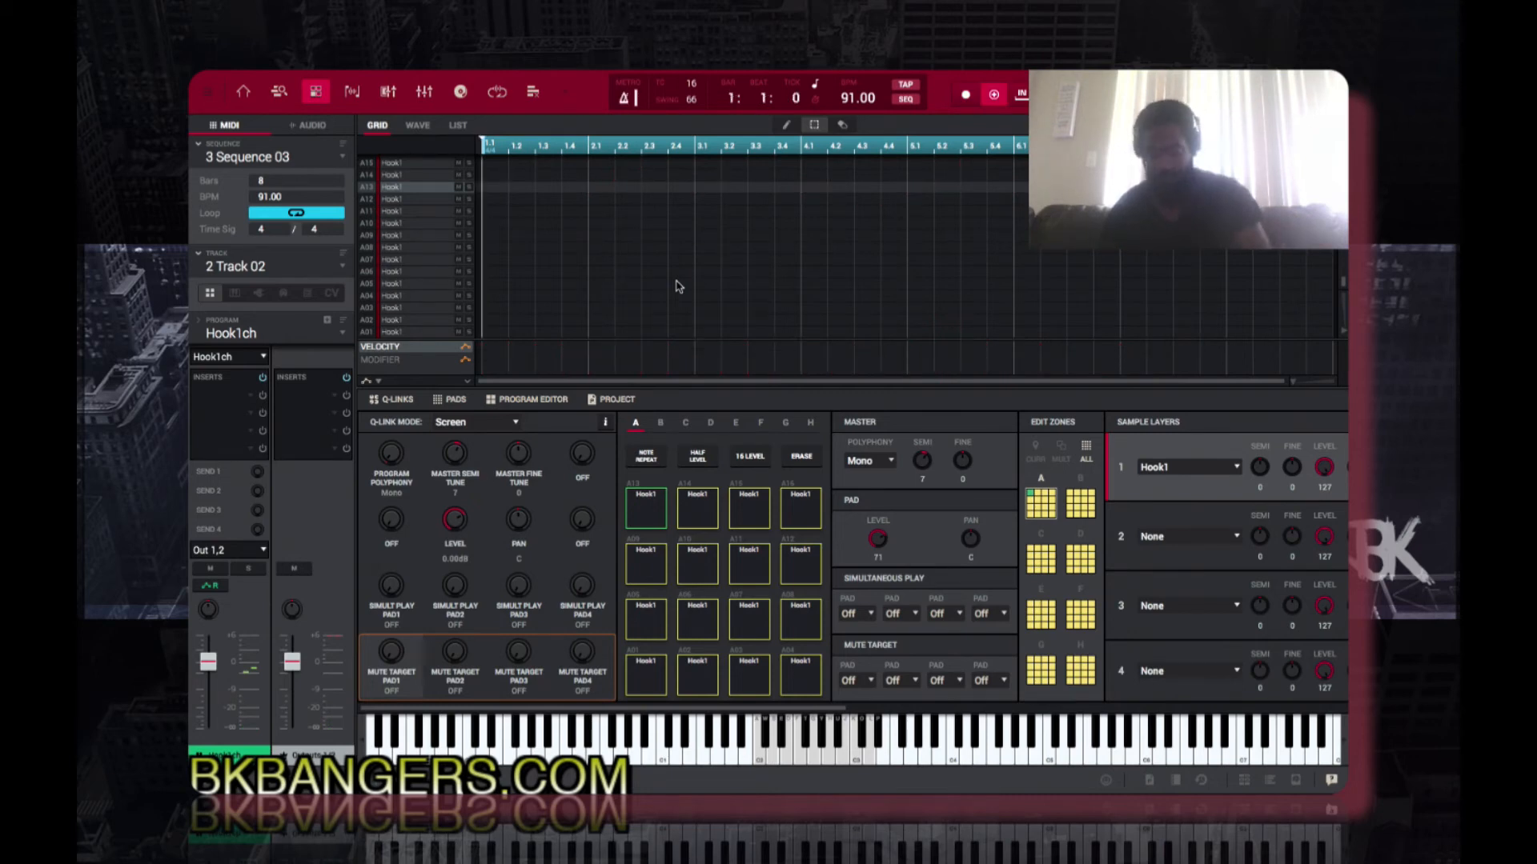
key("space")
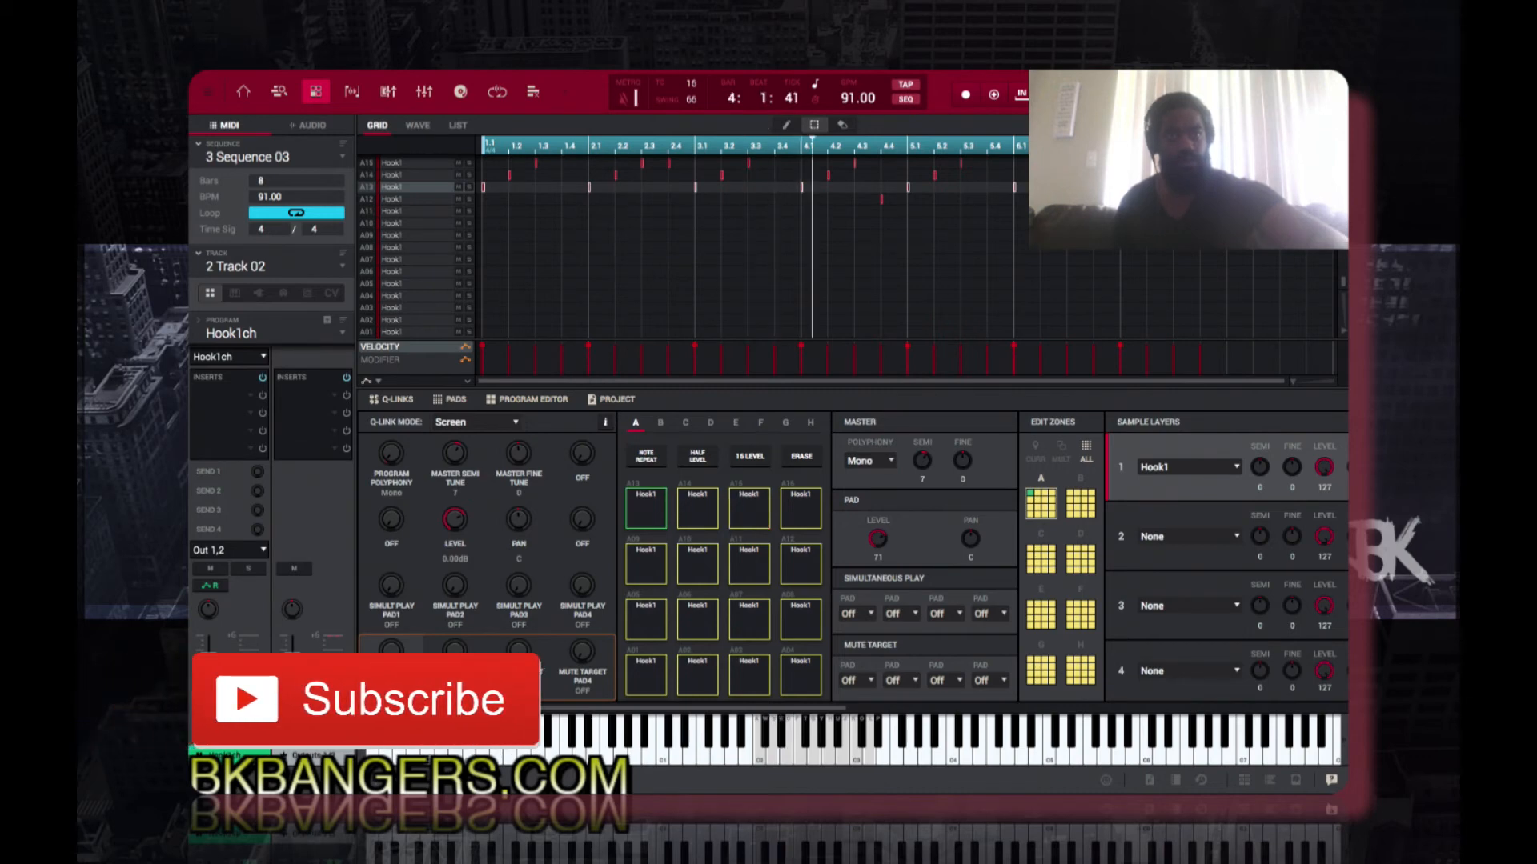
Step: Play Sequence 03 and examine the recorded Hook1ch notes across the pad rows of the grid
scroll(824, 248, "up", 4)
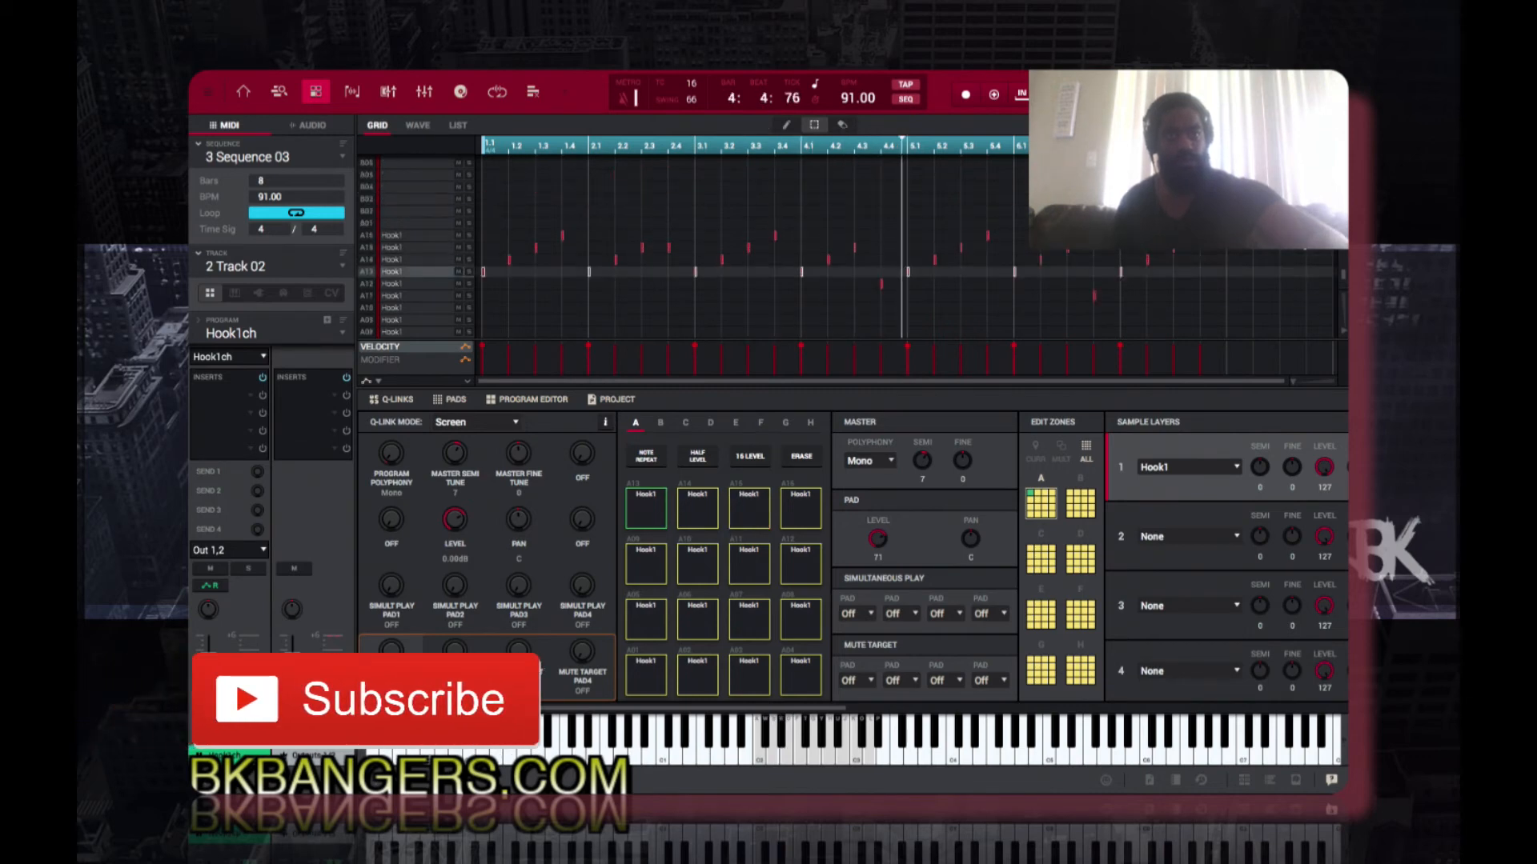
scroll(825, 248, "up", 8)
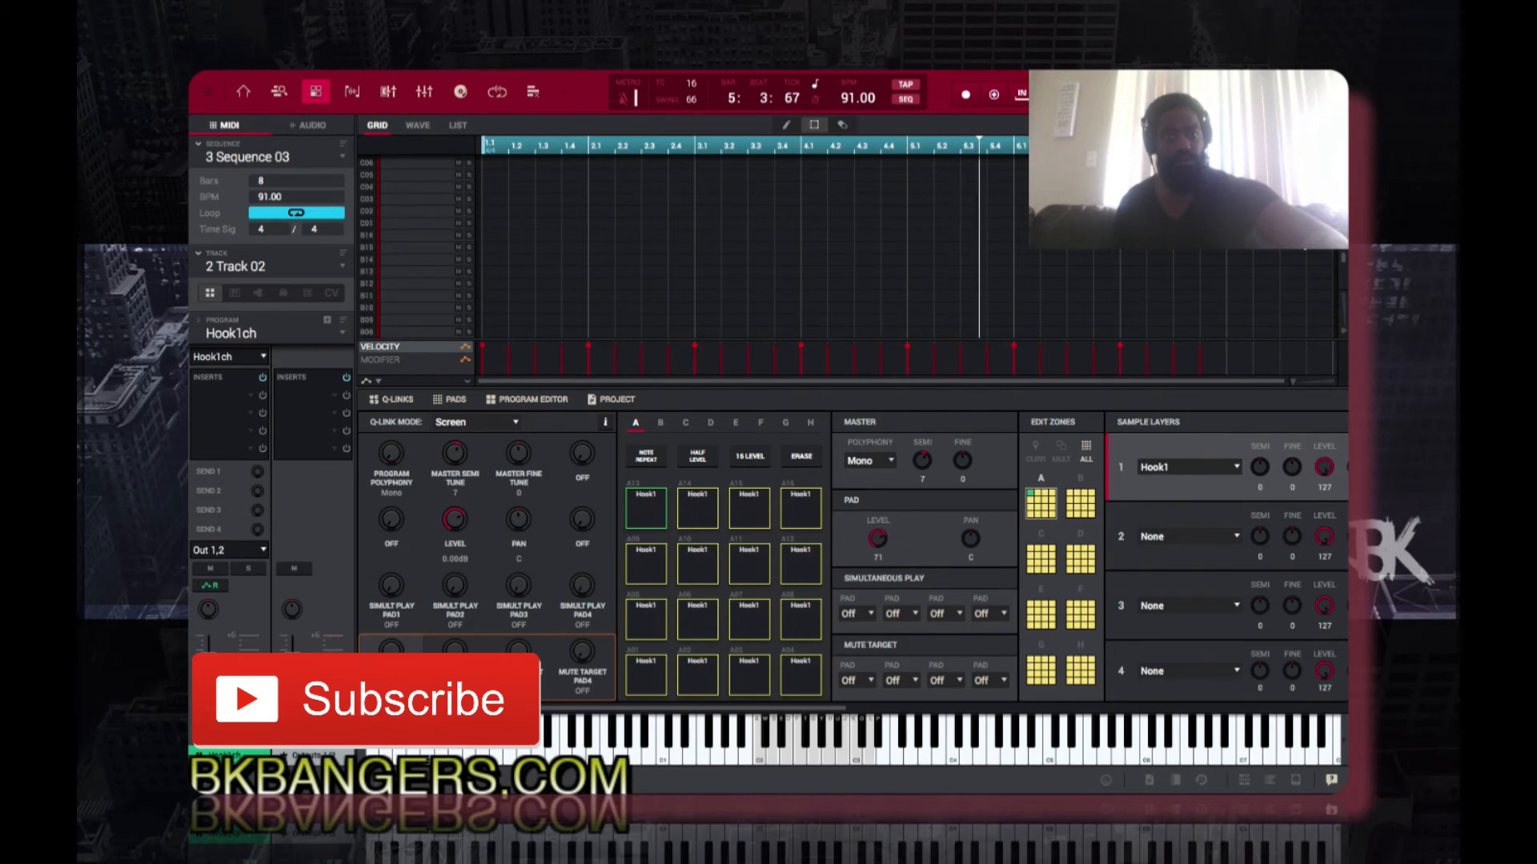
scroll(824, 249, "up", 5)
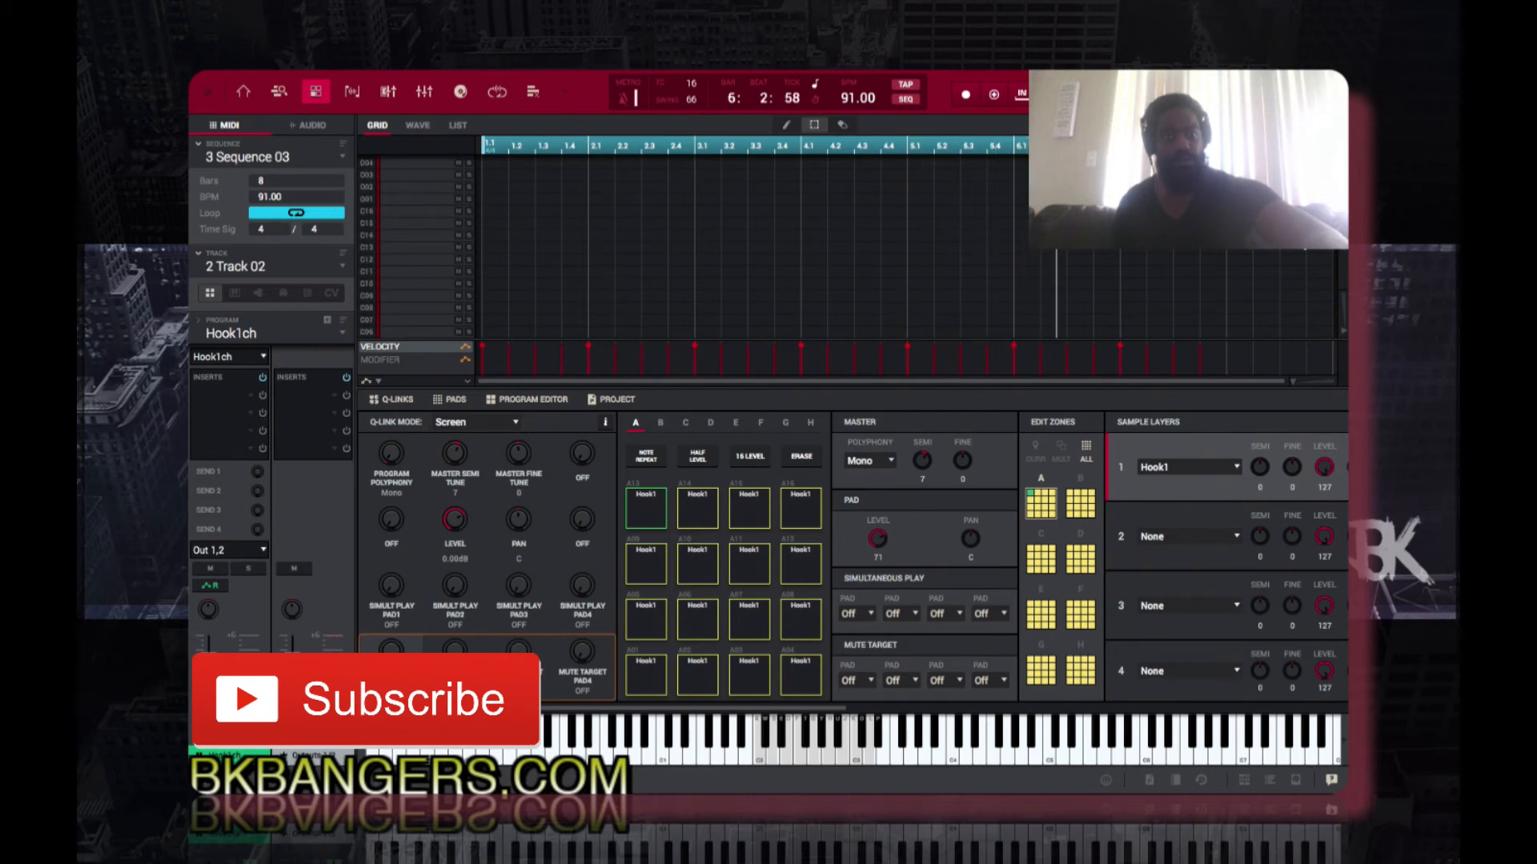
scroll(824, 248, "up", 3)
scroll(1292, 285, "down", 1)
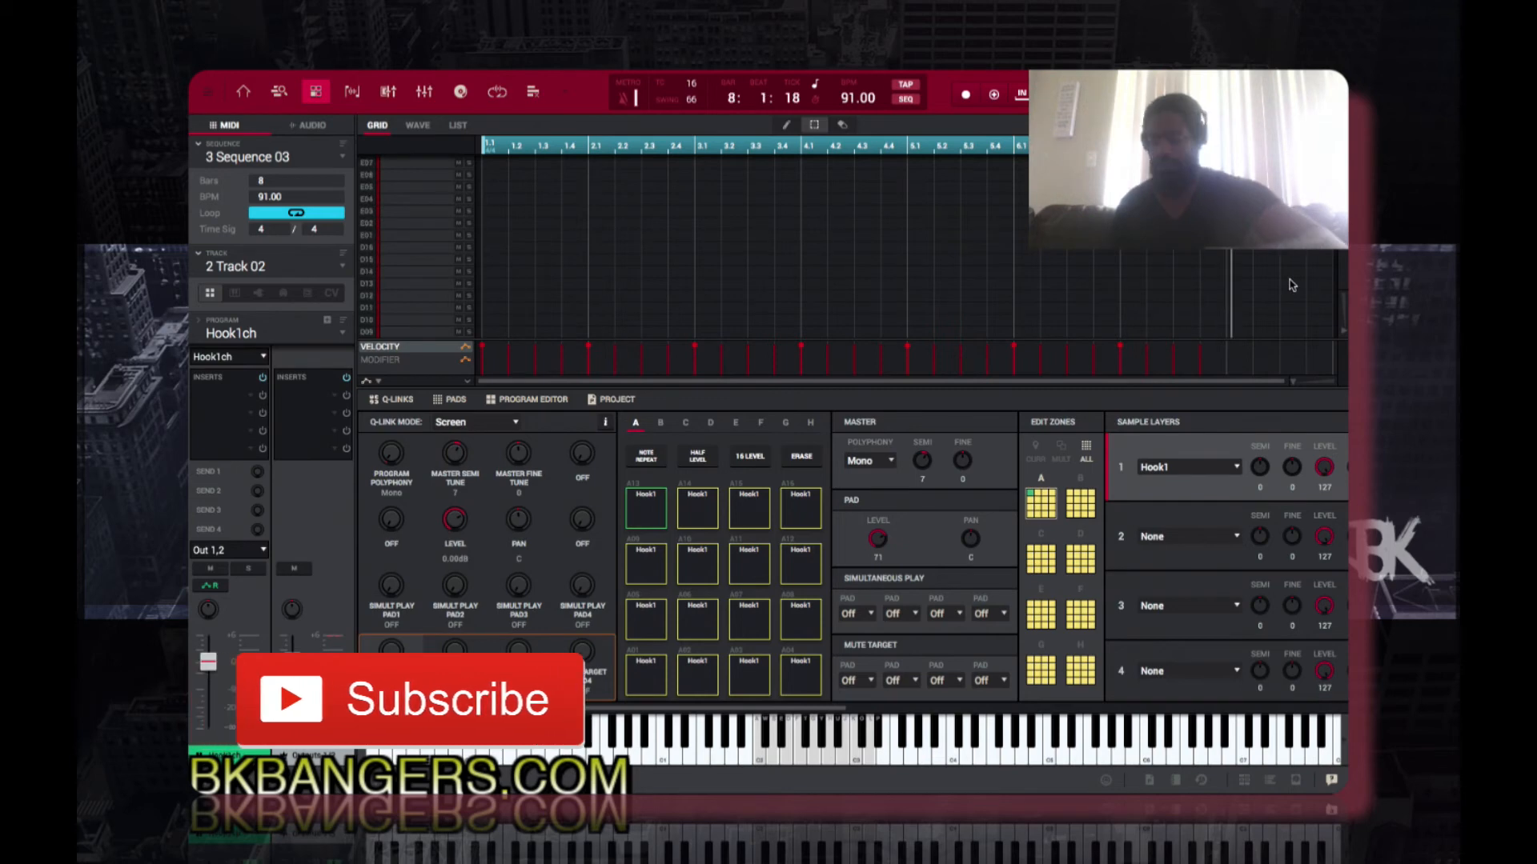
scroll(1292, 285, "down", 3)
scroll(1292, 285, "down", 5)
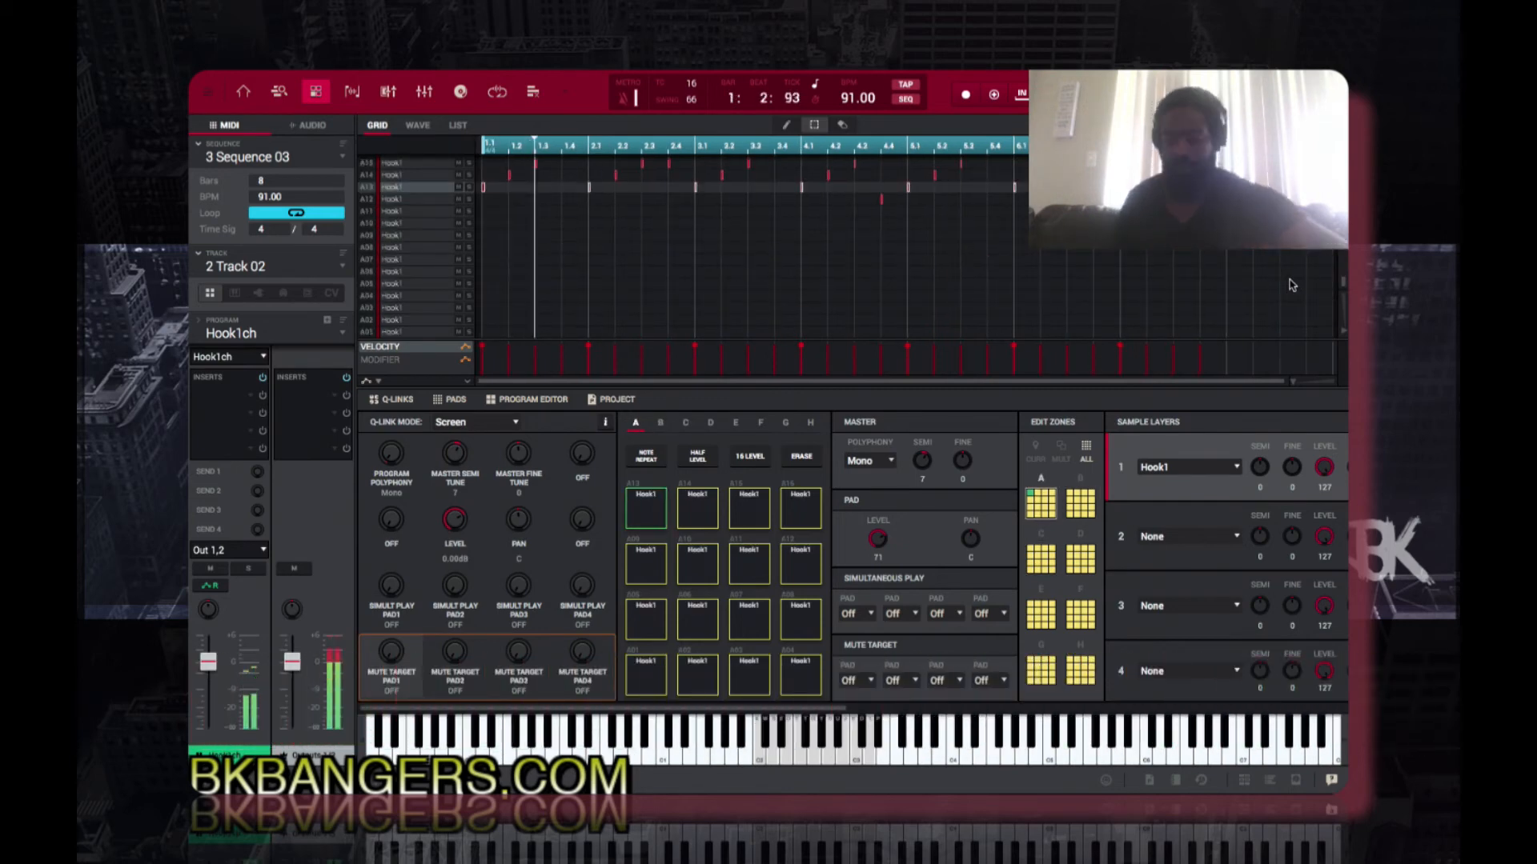
scroll(1292, 285, "up", 3)
scroll(1292, 285, "up", 3)
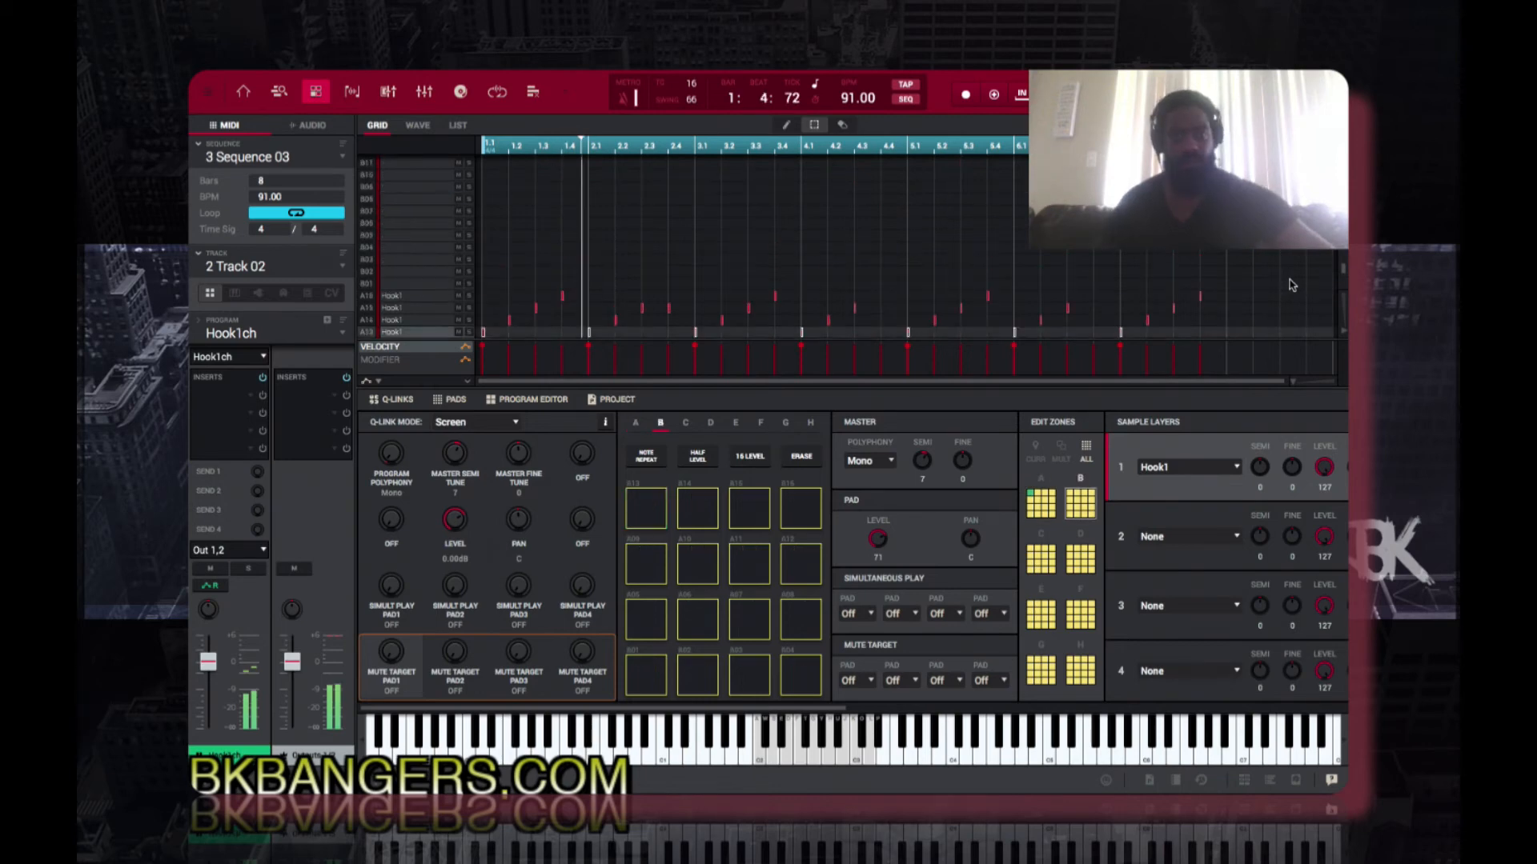
scroll(1292, 285, "up", 7)
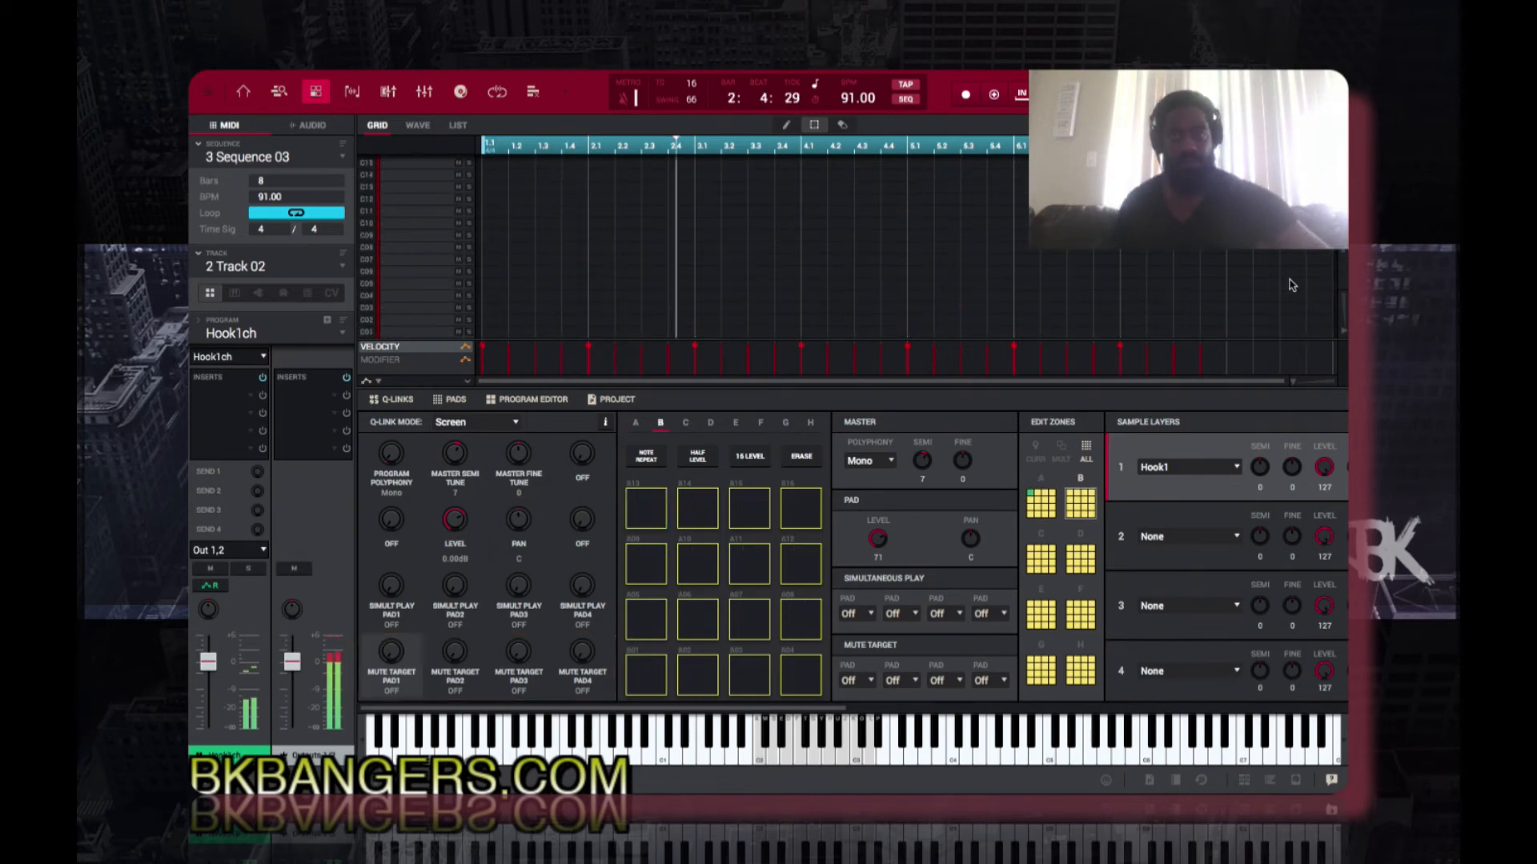
scroll(1292, 285, "up", 20)
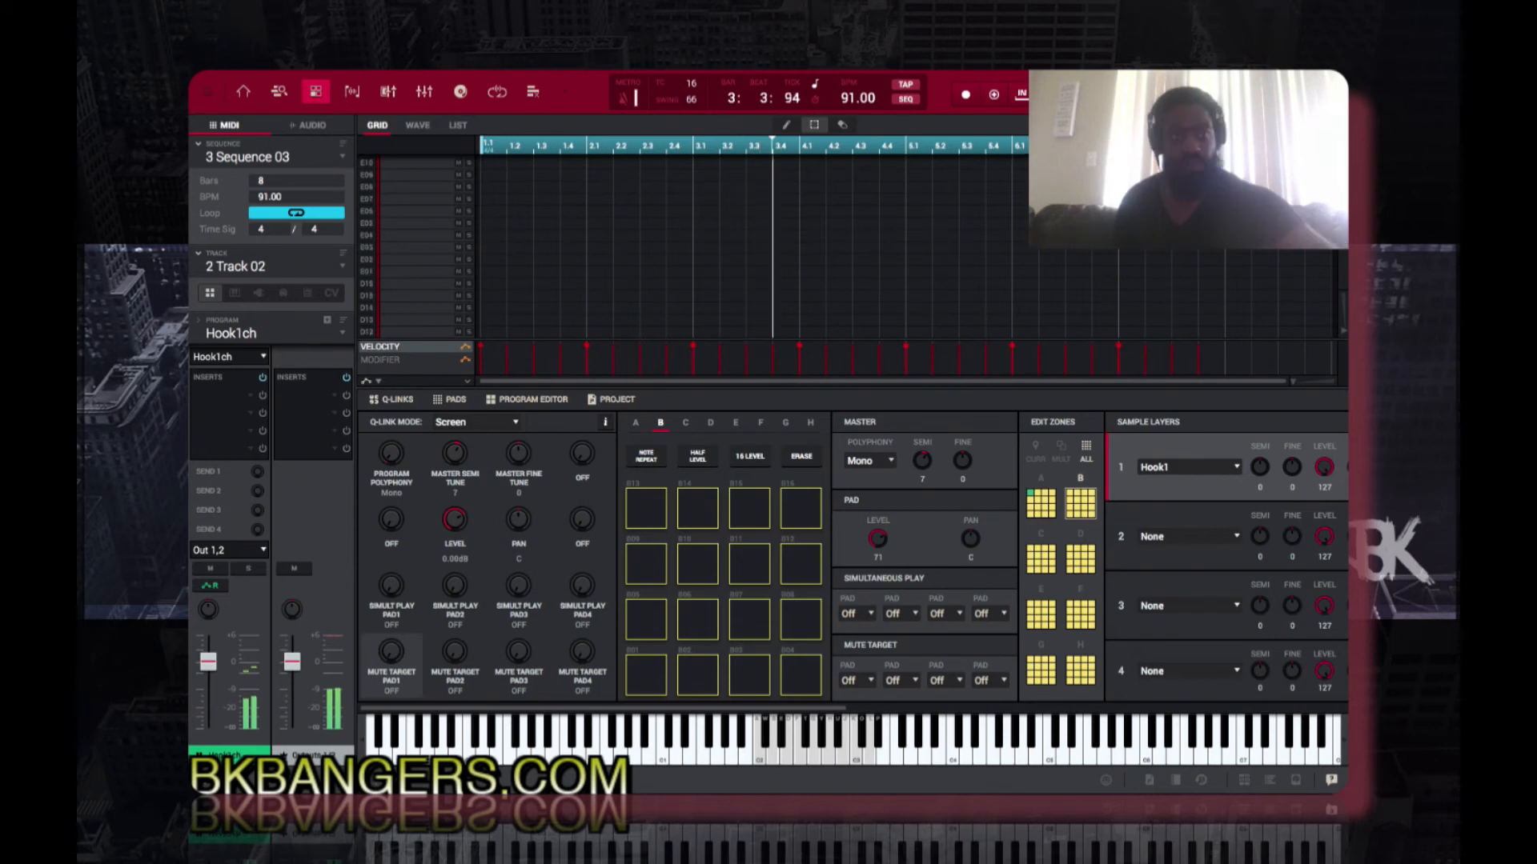
scroll(1181, 272, "up", 14)
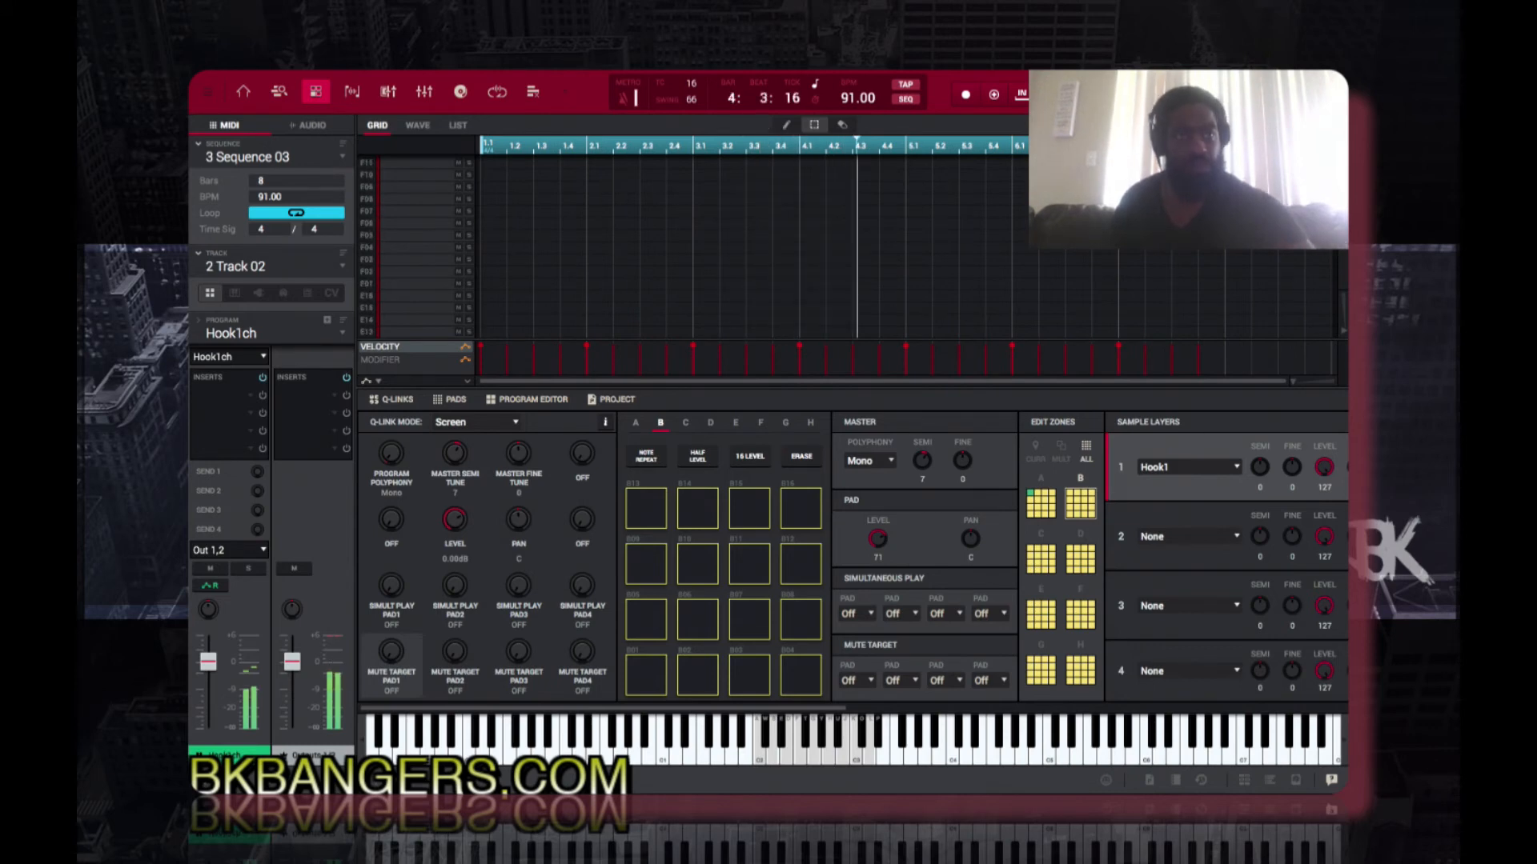
scroll(1180, 272, "down", 20)
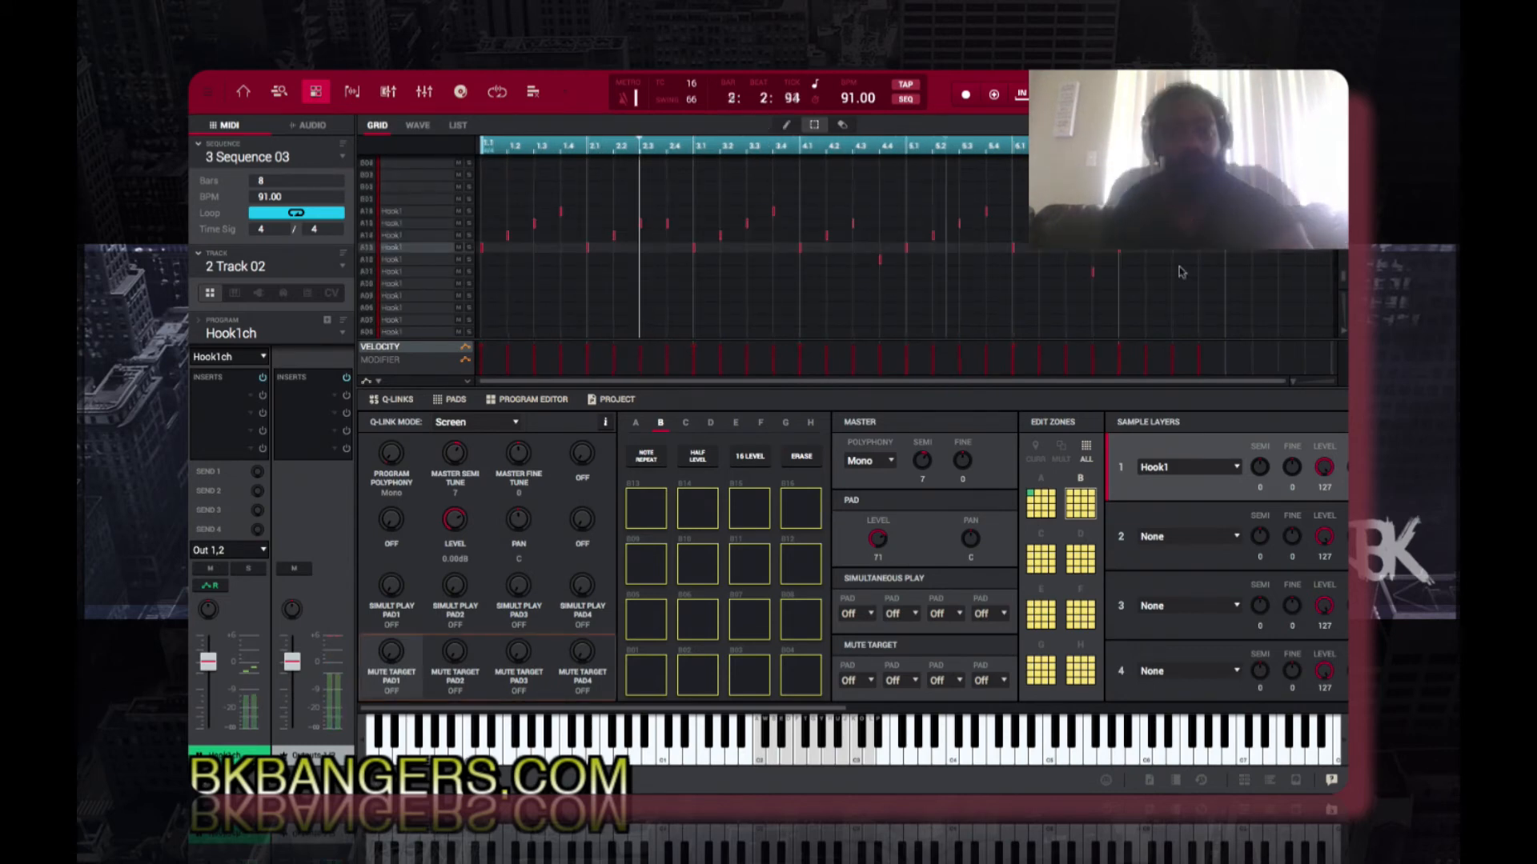
scroll(1180, 272, "down", 1)
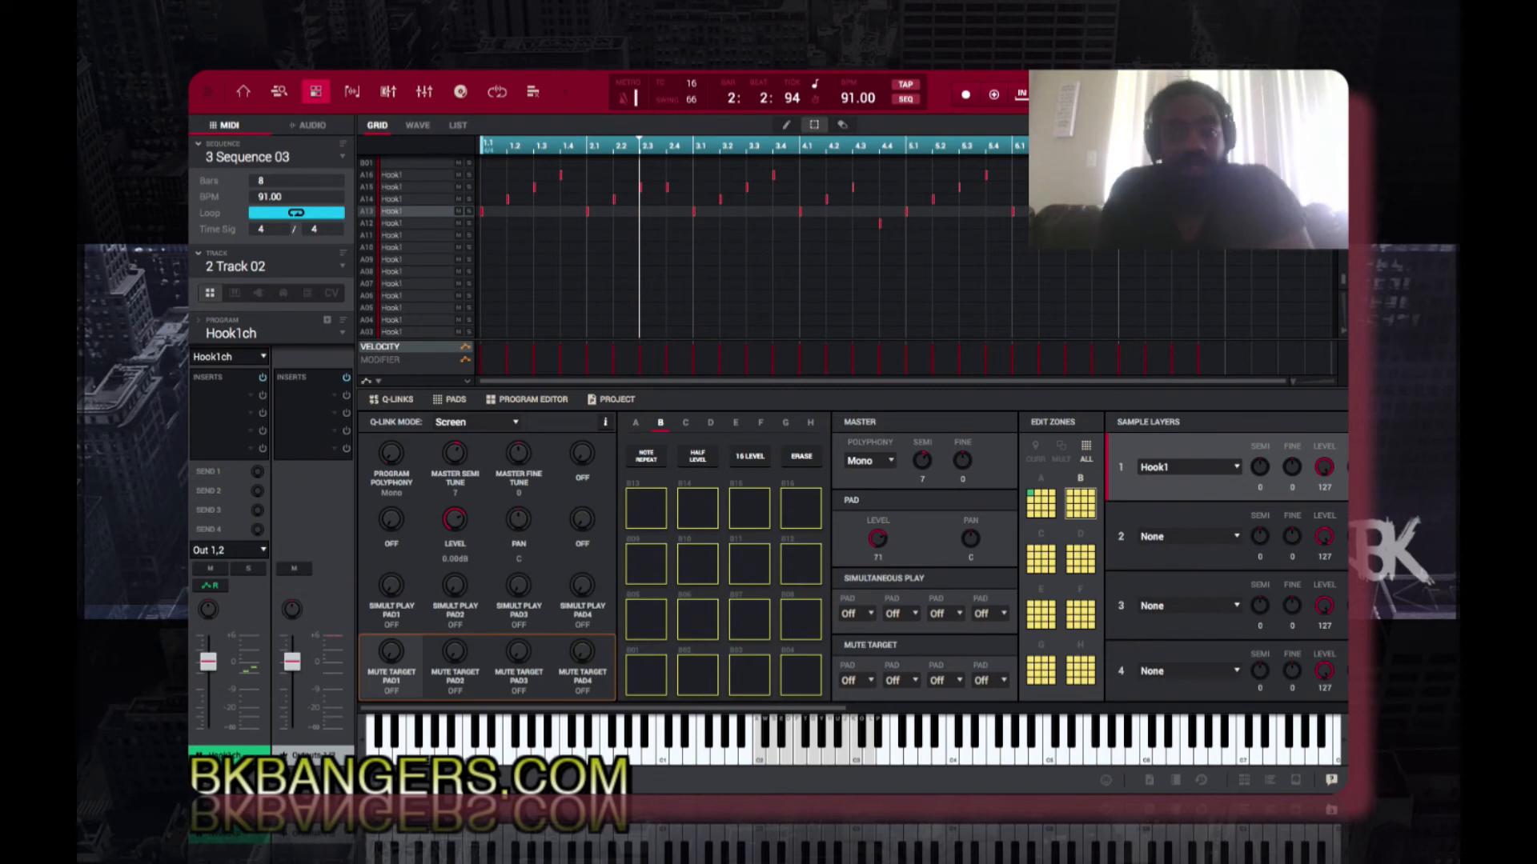
scroll(1180, 272, "up", 3)
scroll(840, 272, "down", 1)
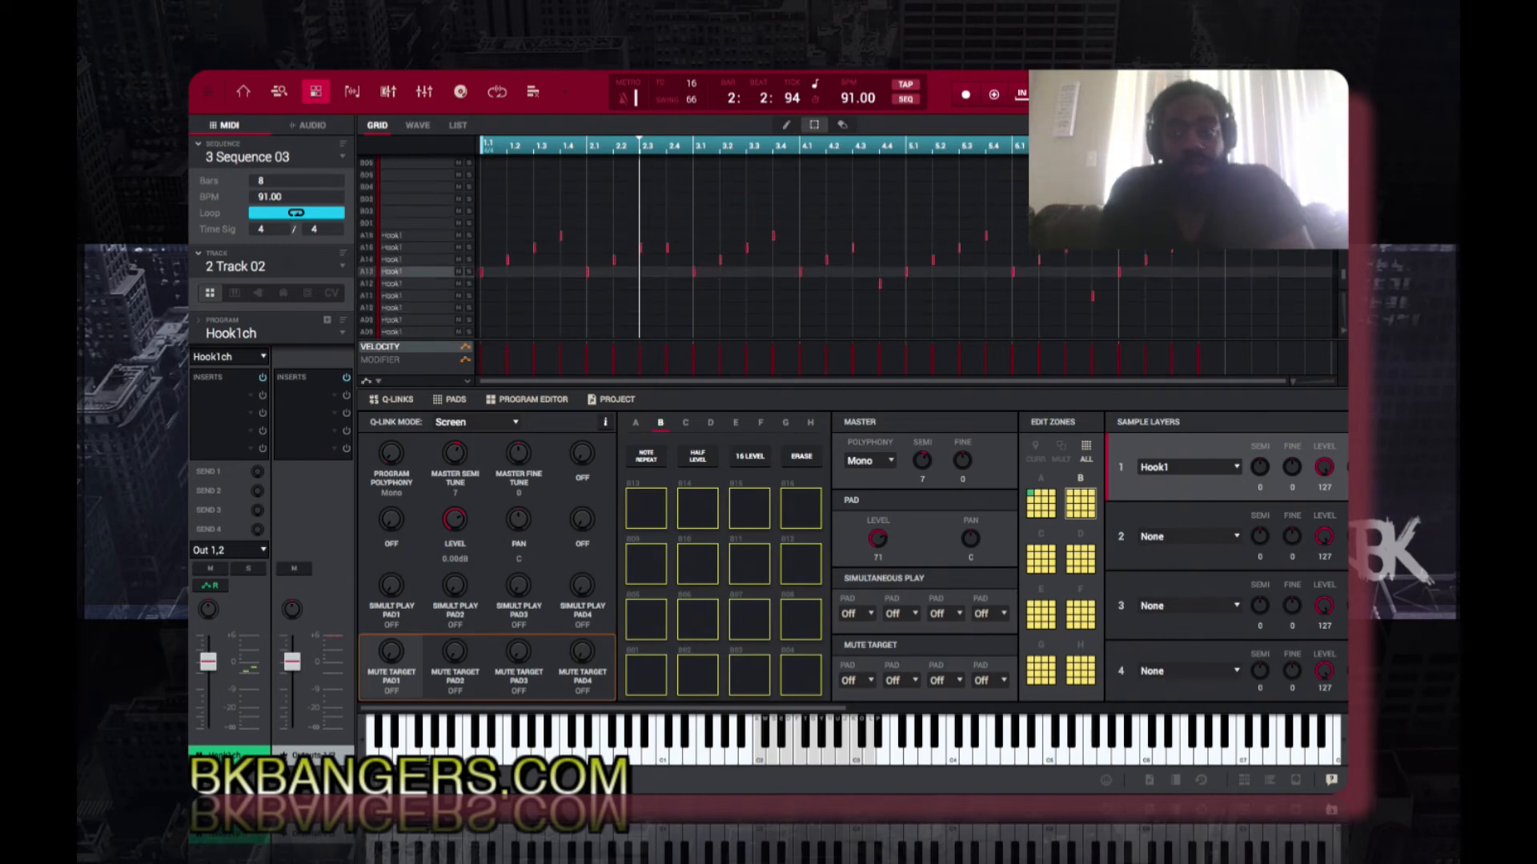
scroll(840, 273, "up", 1)
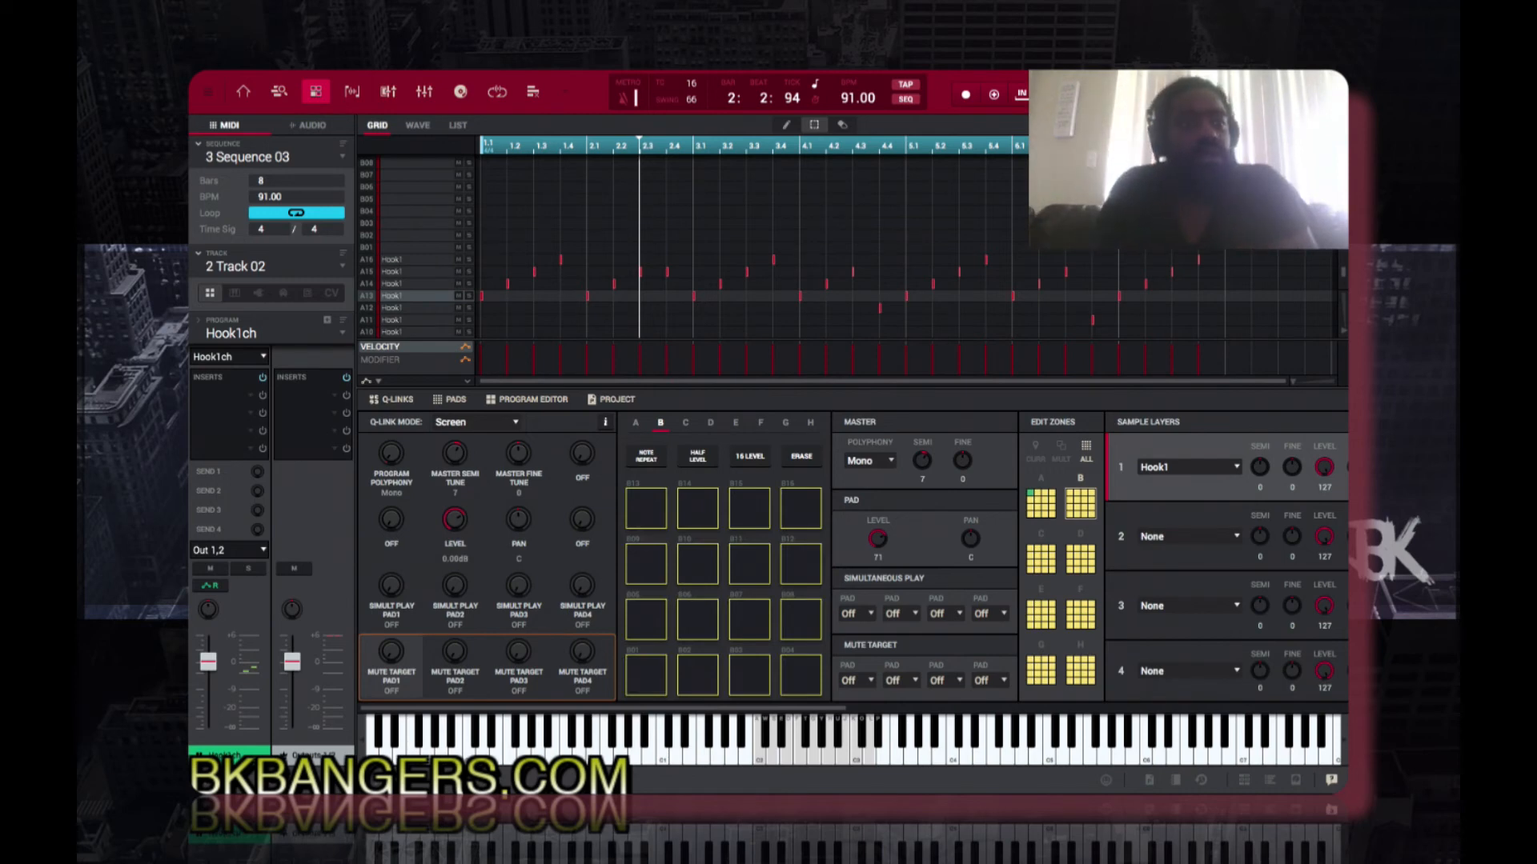
Step: Fill bar 8 of Track 02 in Sequence 03 with Hook1ch chops from pads A13 to A16
key("space")
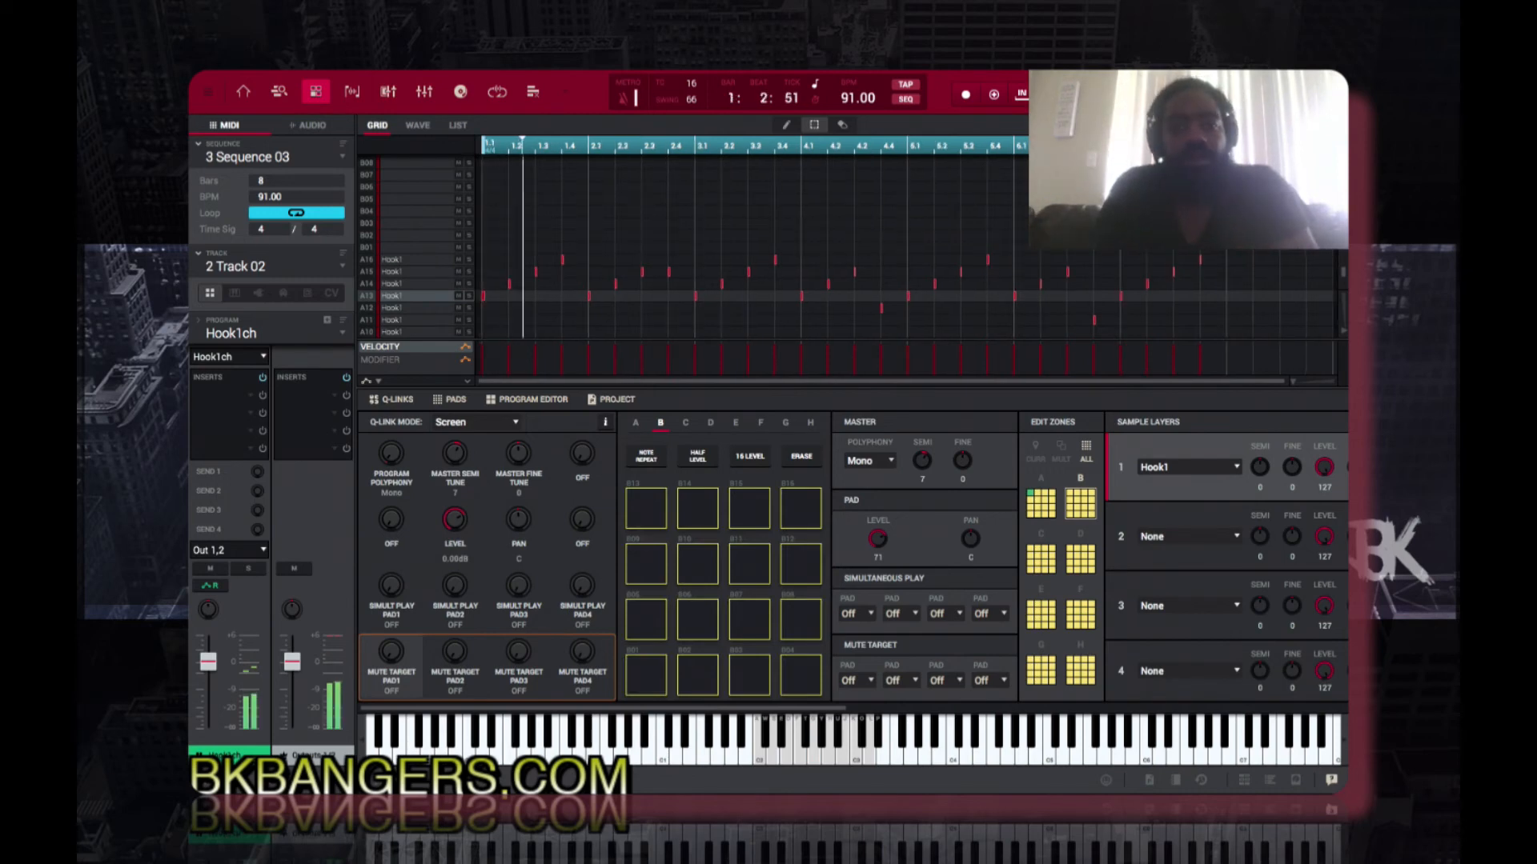
scroll(1278, 261, "down", 3)
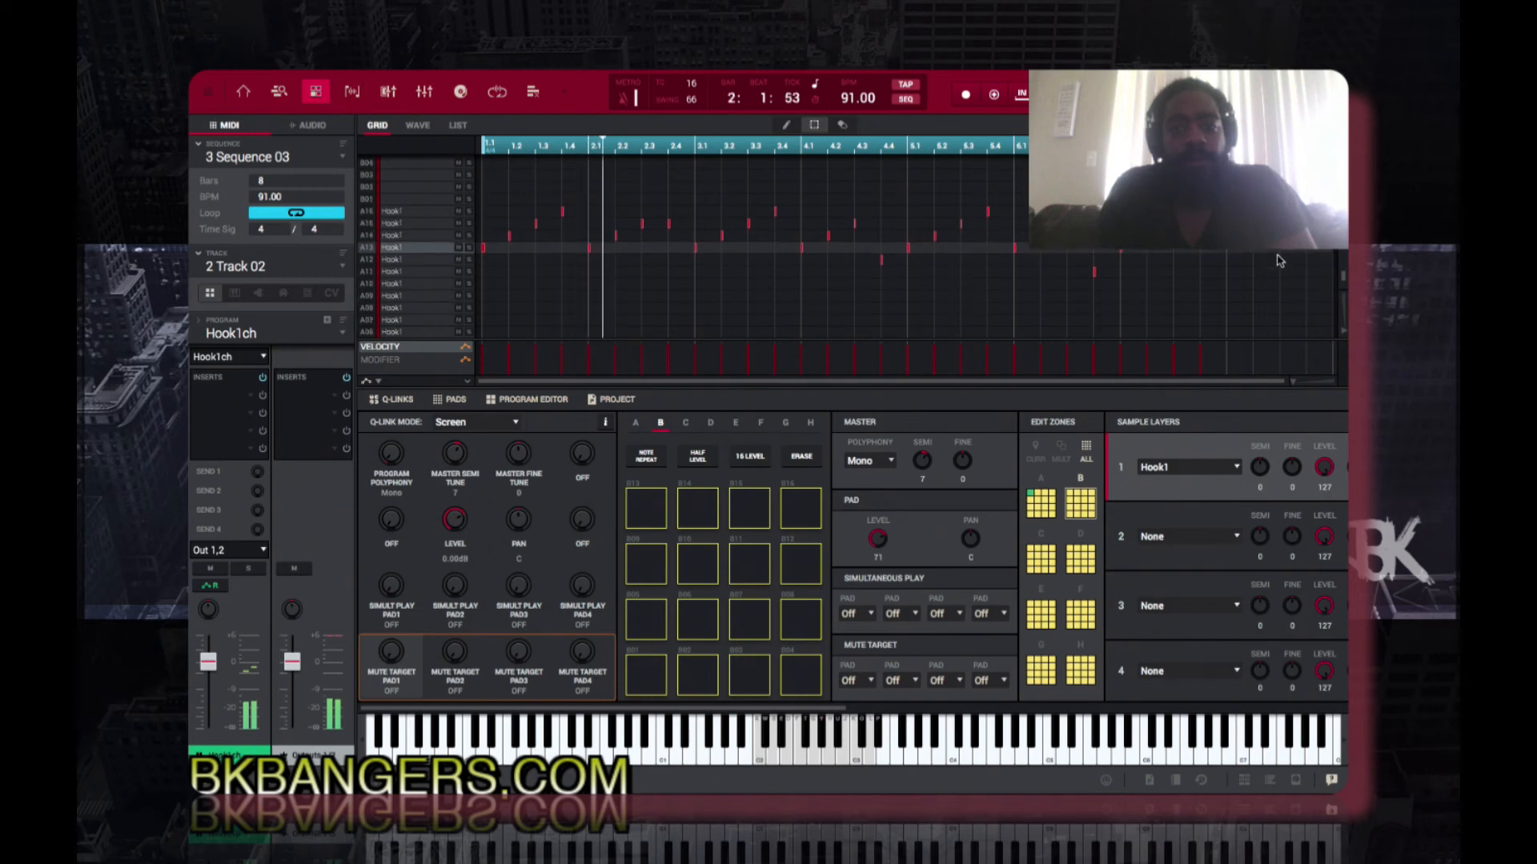
scroll(1279, 260, "down", 2)
scroll(1279, 261, "up", 3)
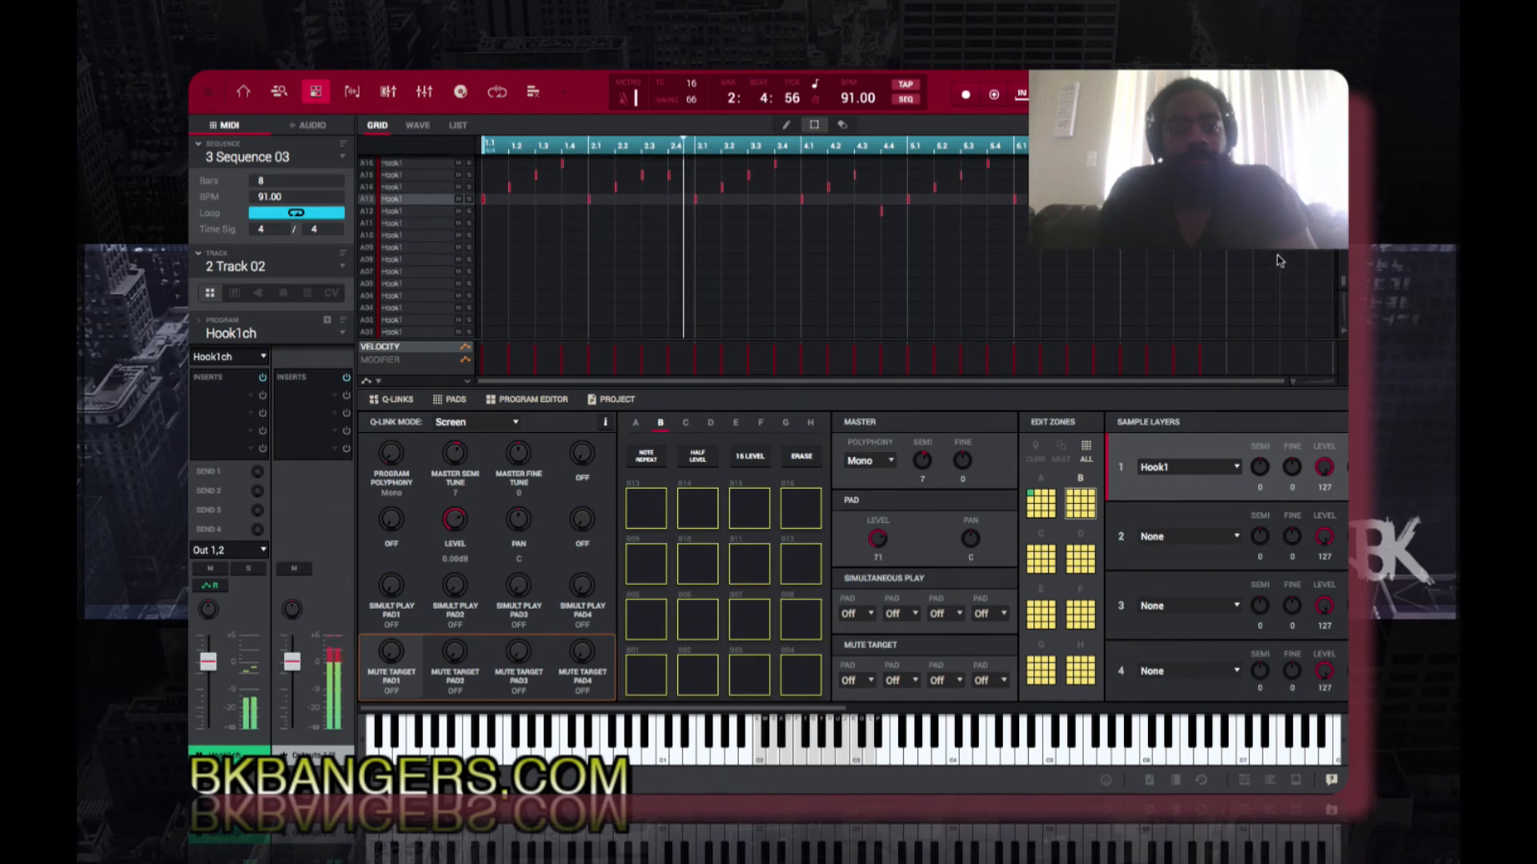
scroll(1279, 261, "up", 5)
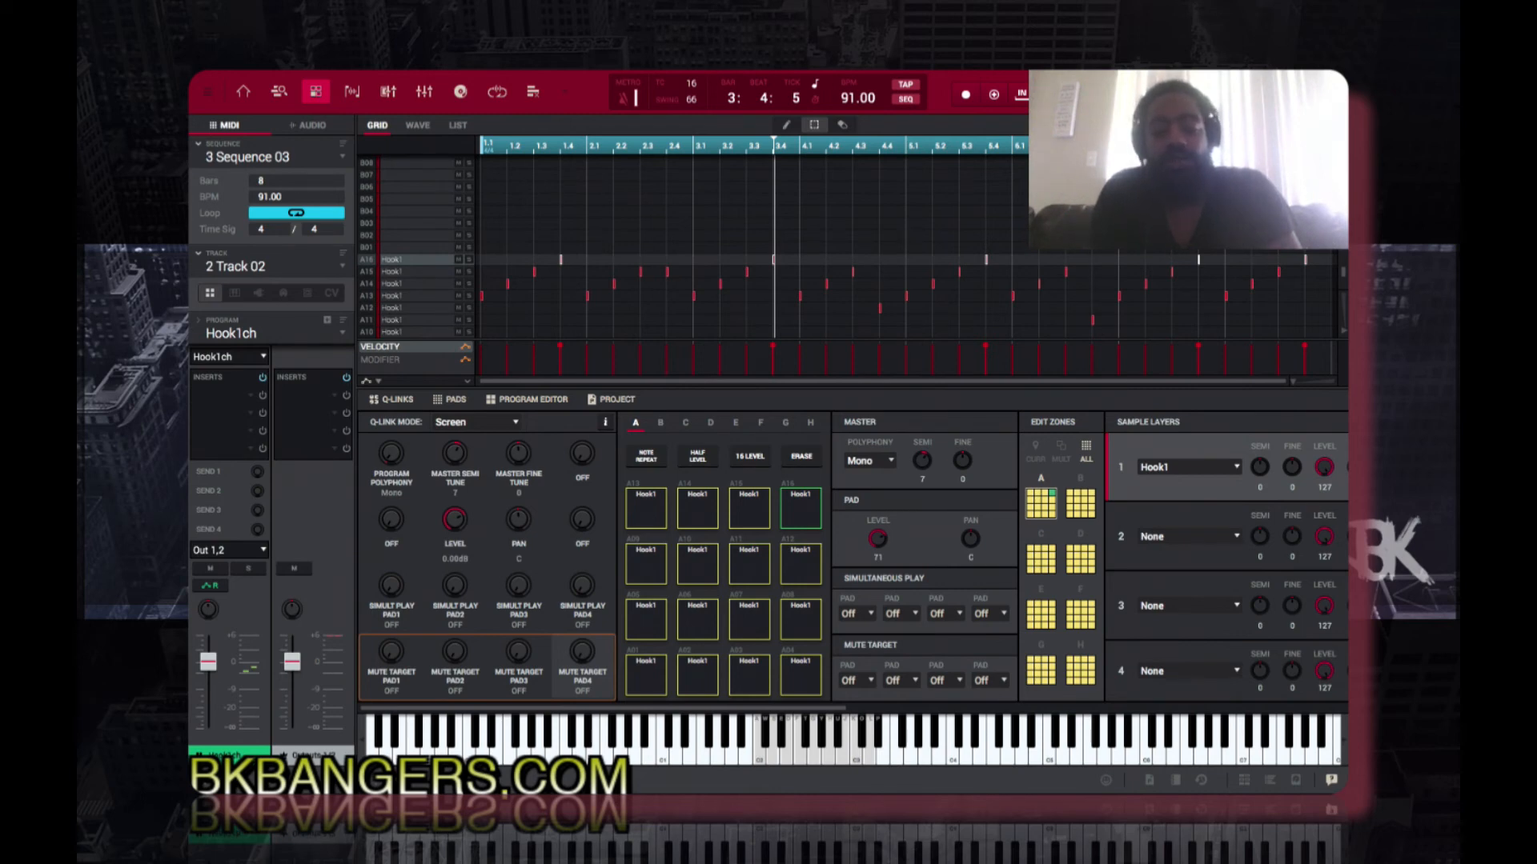
Step: Return to Sequence 01 and listen through the sequences up to Sequence 03
key("minus")
key("minus")
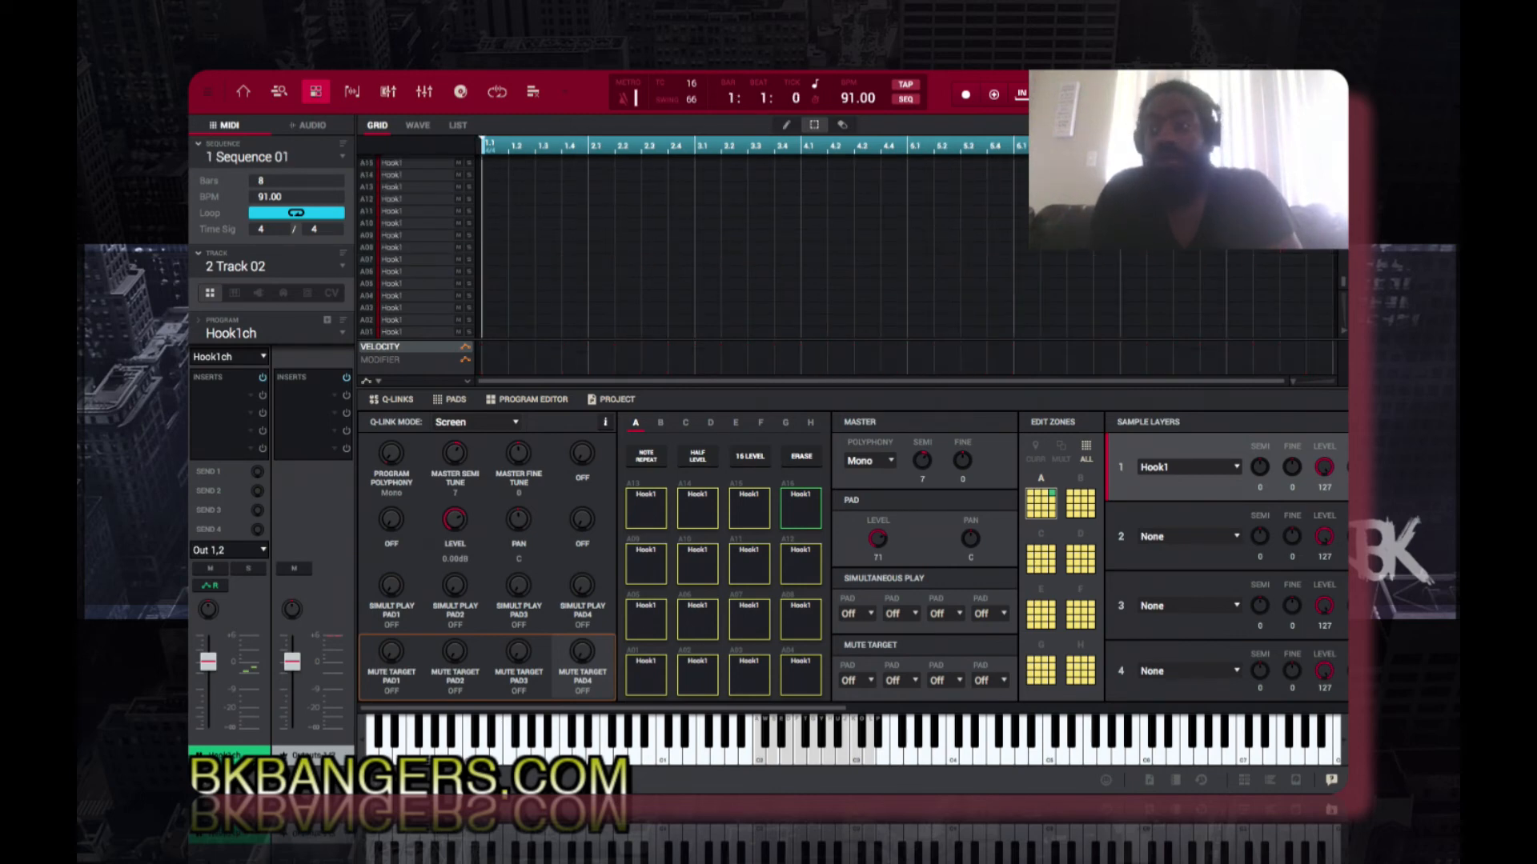
key("space")
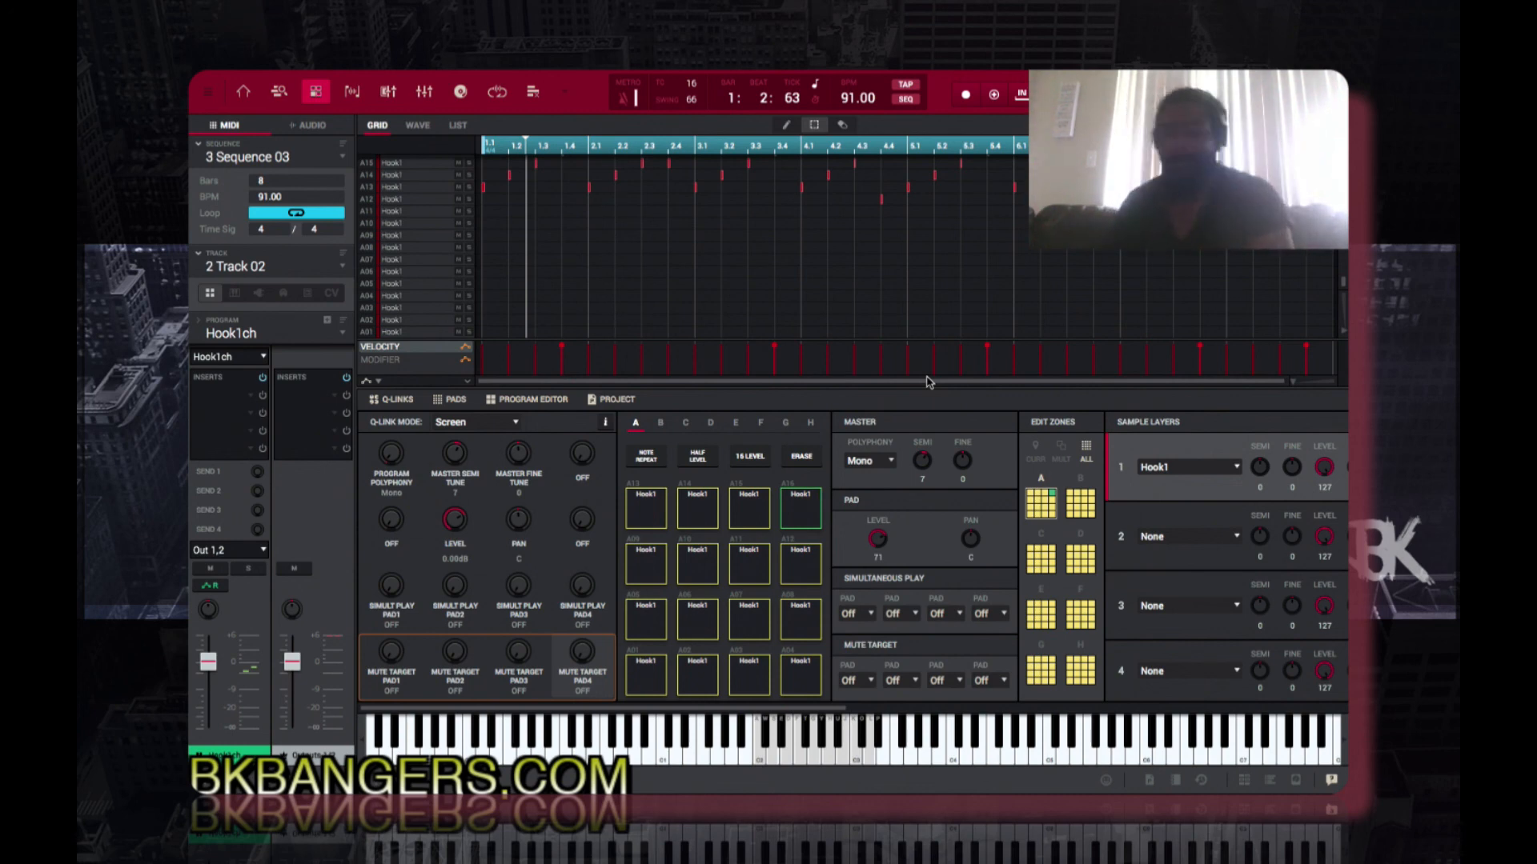
key("space")
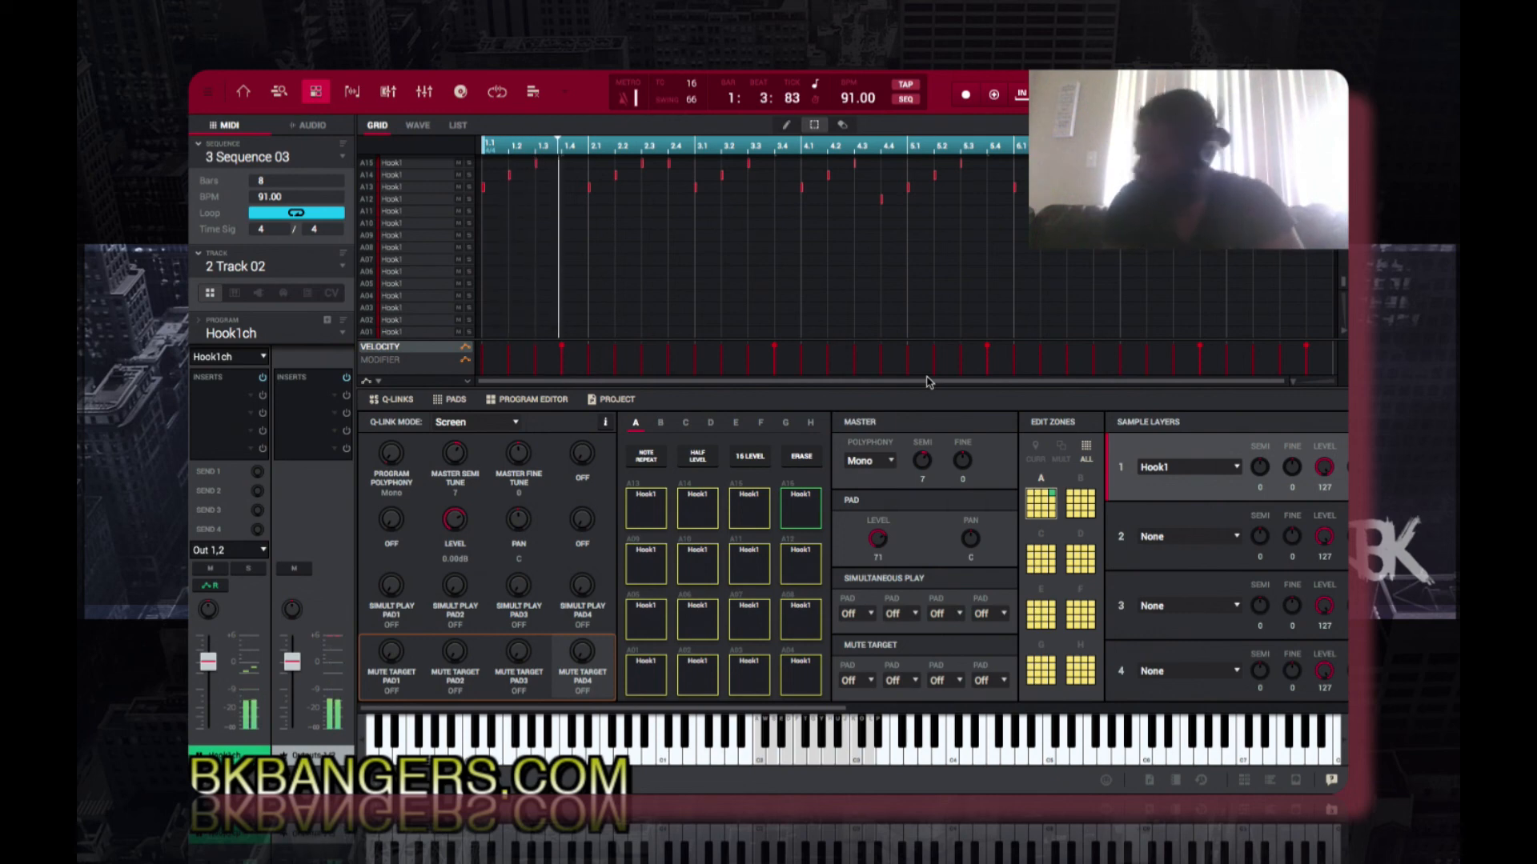